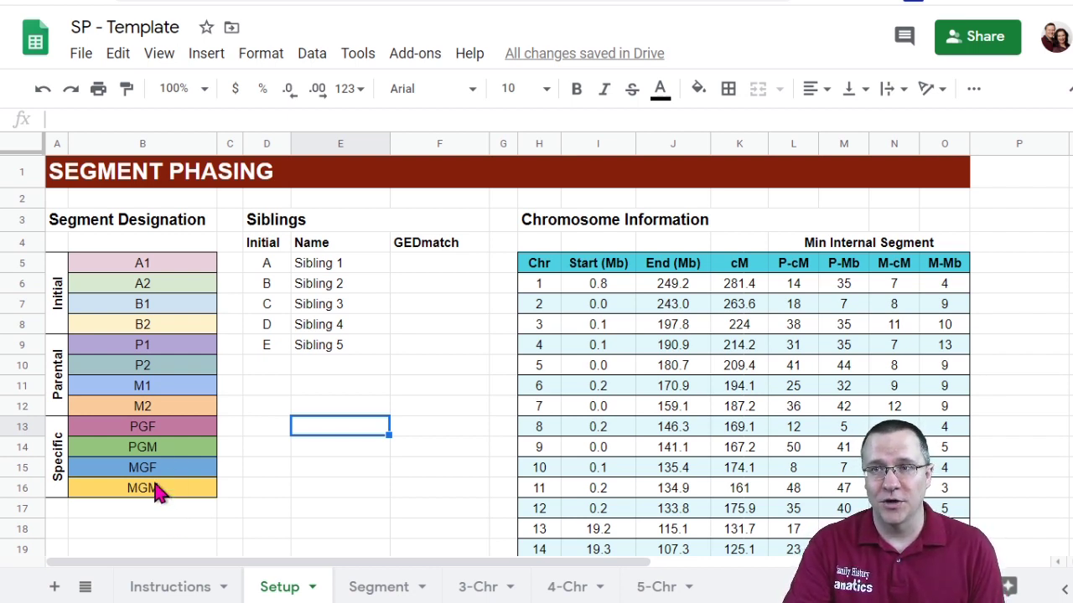
{"action": "left_click", "coordinate": [386, 365]}
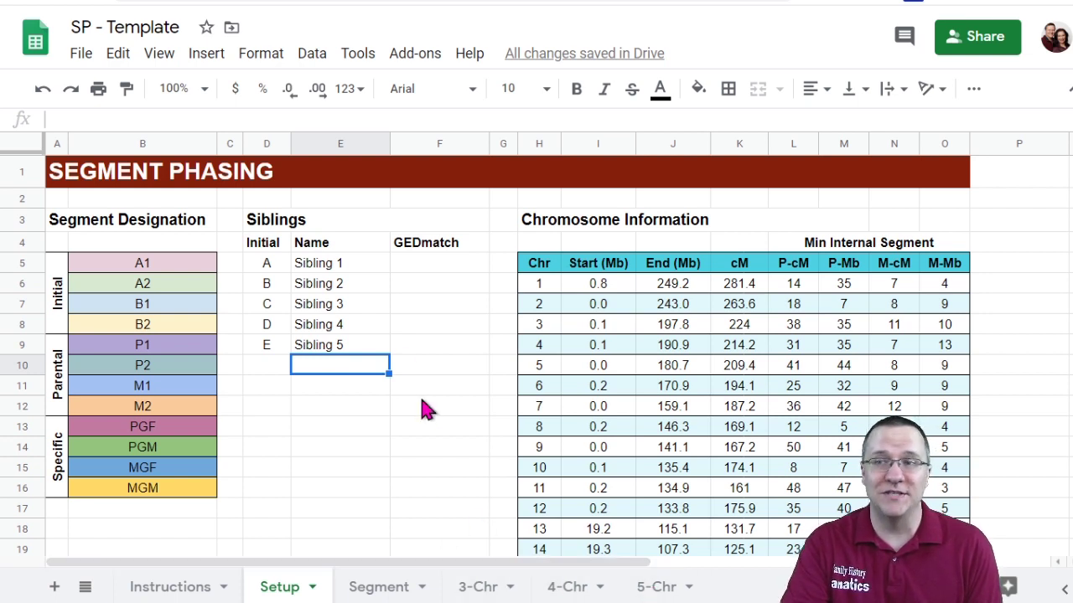
{"action": "left_click", "coordinate": [423, 270]}
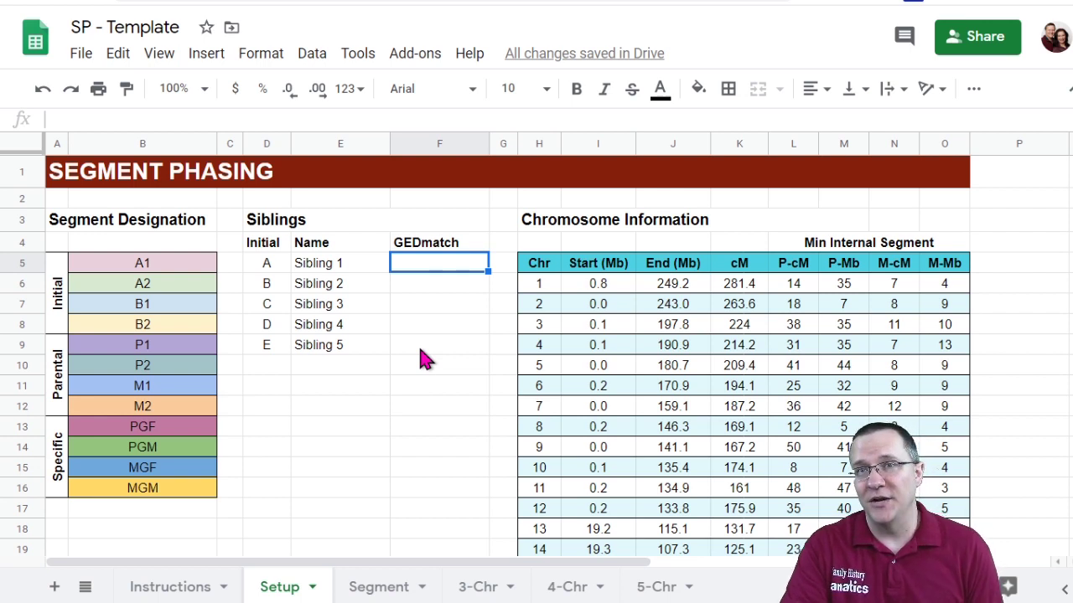
{"action": "left_click", "coordinate": [476, 431]}
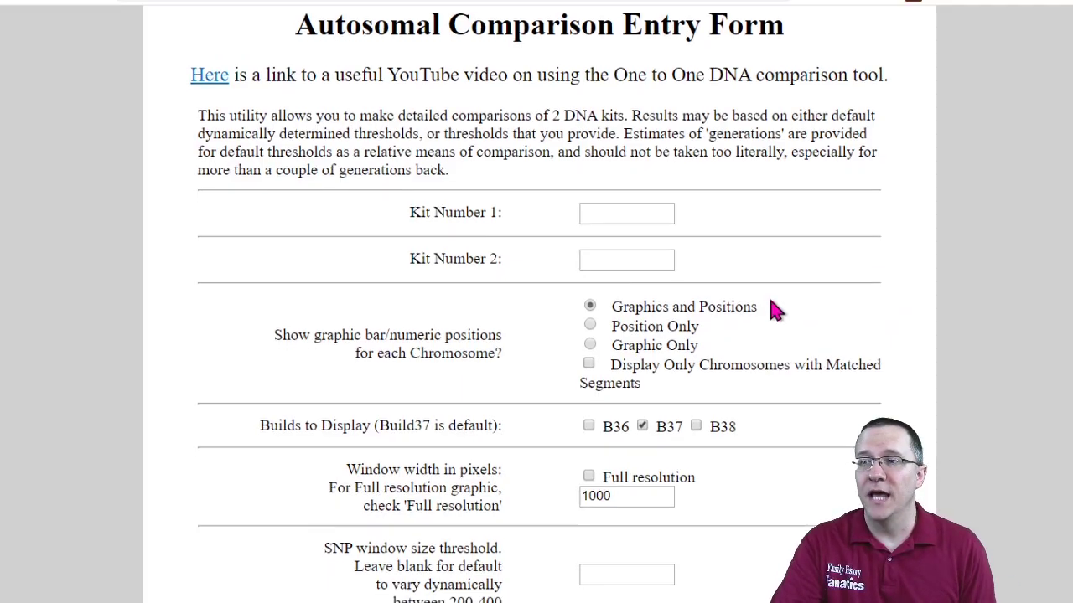
In GEDmatch's Autosomal Comparison form, choose Position Only, set the minimum segment size to 3 cM and enable Prevent Hard Breaks.
{"action": "scroll", "coordinate": [712, 285], "scroll_direction": "down", "scroll_amount": 2}
{"action": "left_click", "coordinate": [590, 199]}
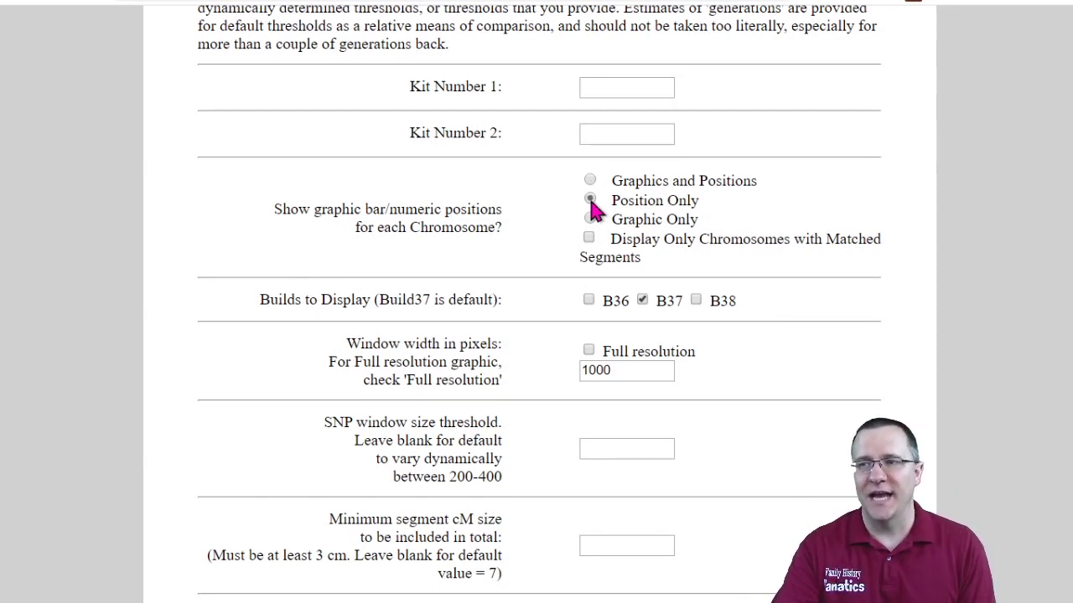
{"action": "scroll", "coordinate": [659, 258], "scroll_direction": "down", "scroll_amount": 3}
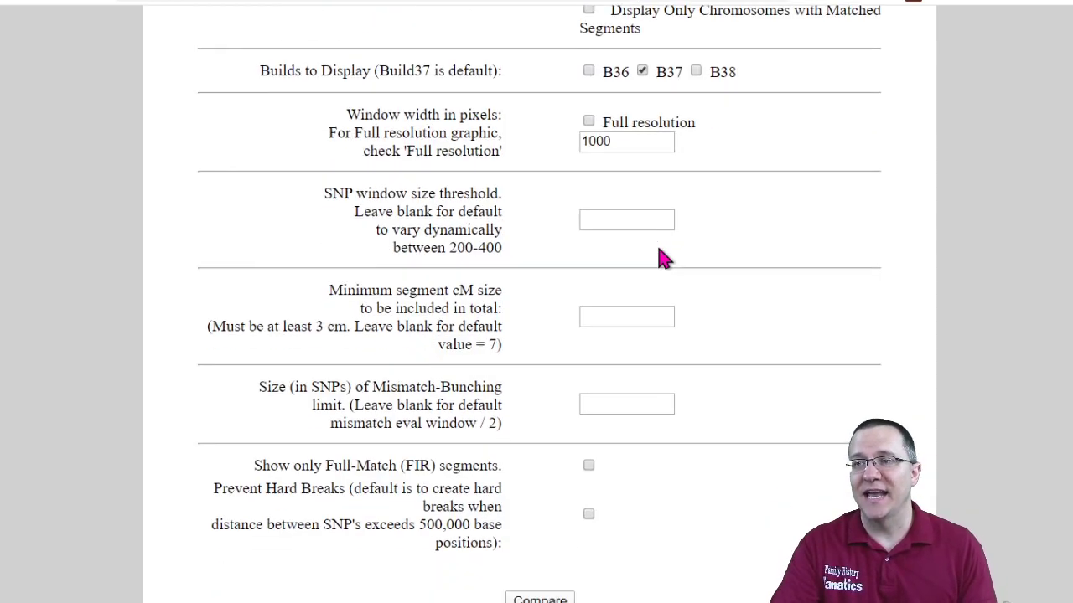
{"action": "left_click", "coordinate": [616, 315]}
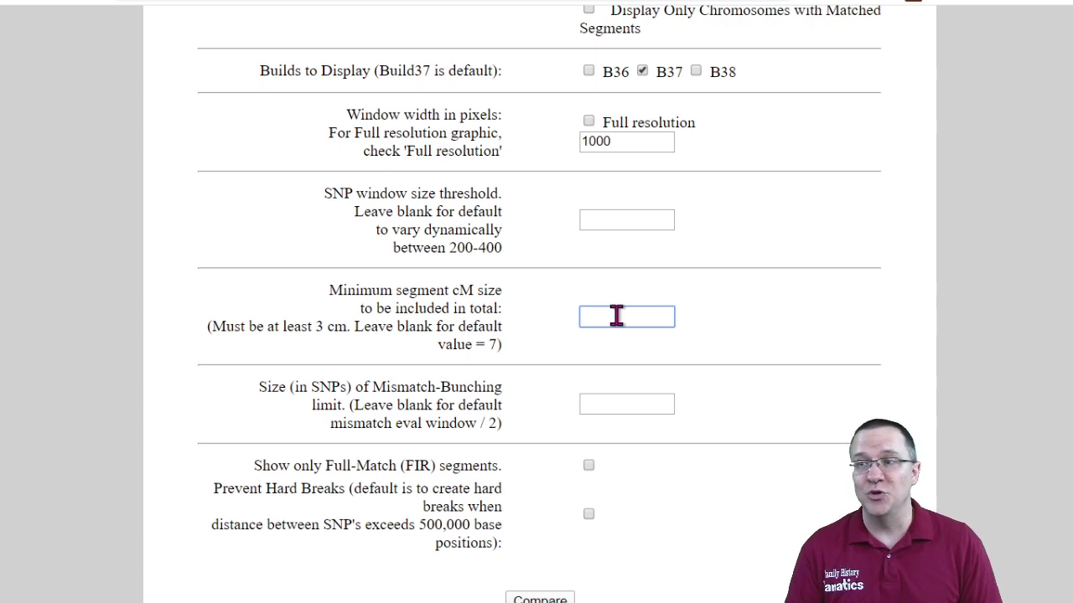
{"action": "type", "text": "3"}
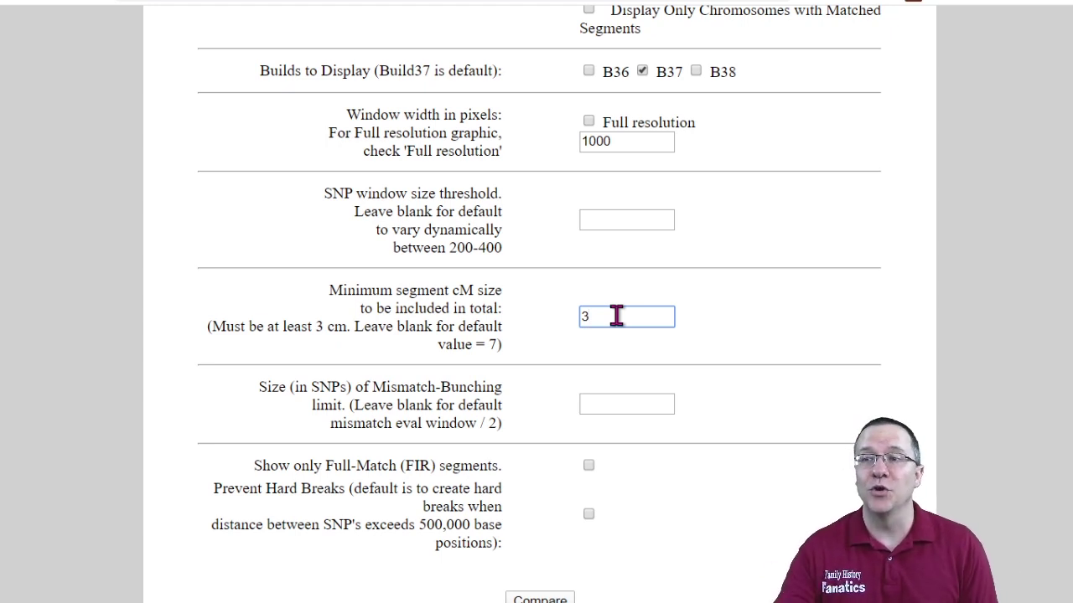
{"action": "scroll", "coordinate": [662, 382], "scroll_direction": "down", "scroll_amount": 1}
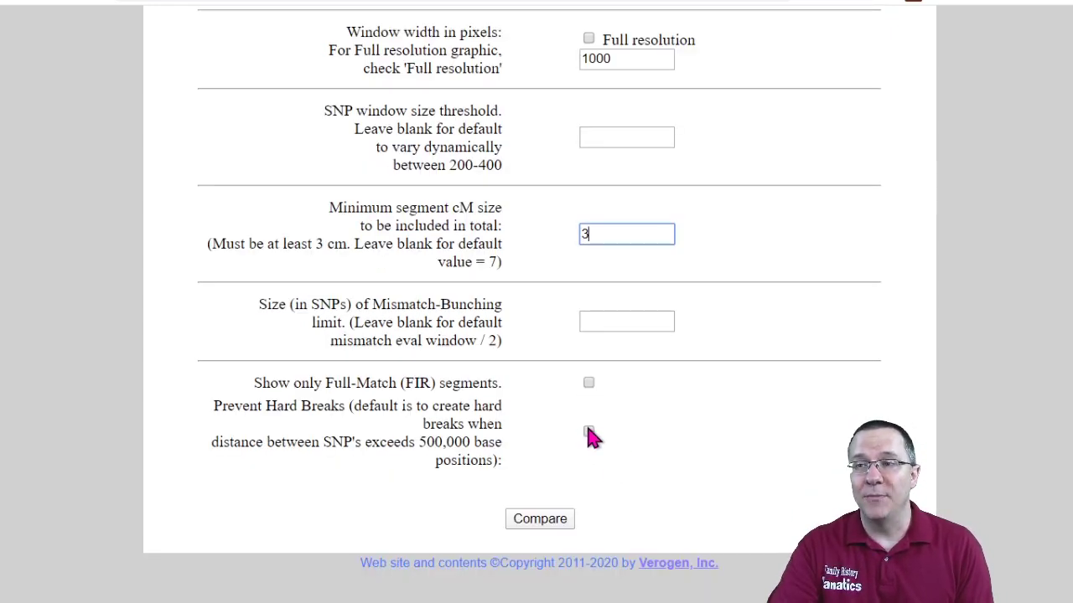
{"action": "left_click", "coordinate": [589, 432]}
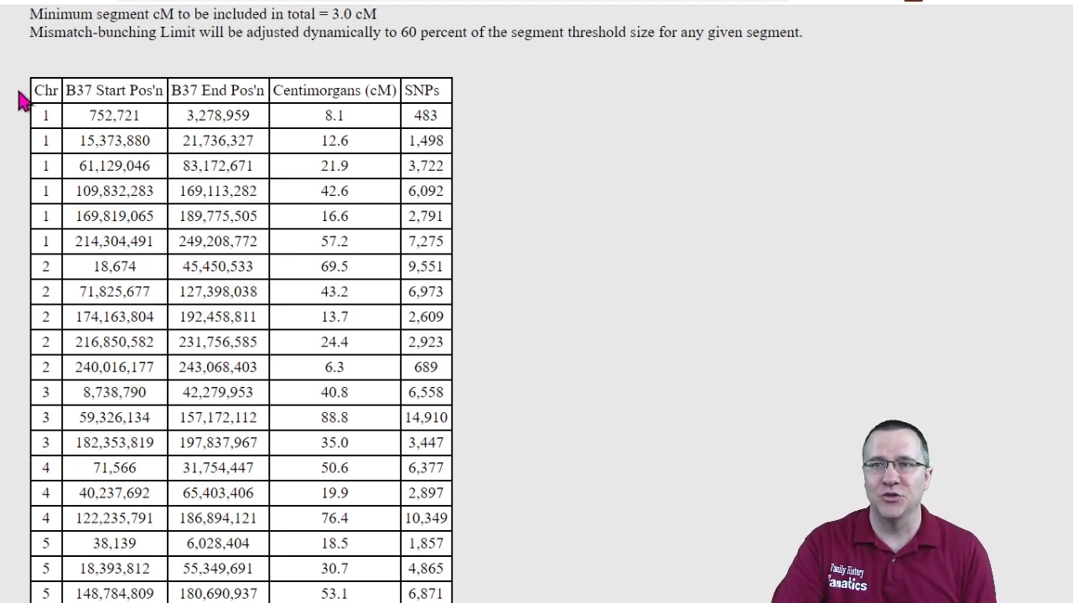
Copy the half-match results table including its header and paste it into the Segment sheet of SP - Youtube in Google Sheets, starting at B3.
{"action": "left_click_drag", "start_coordinate": [39, 91], "coordinate": [463, 526]}
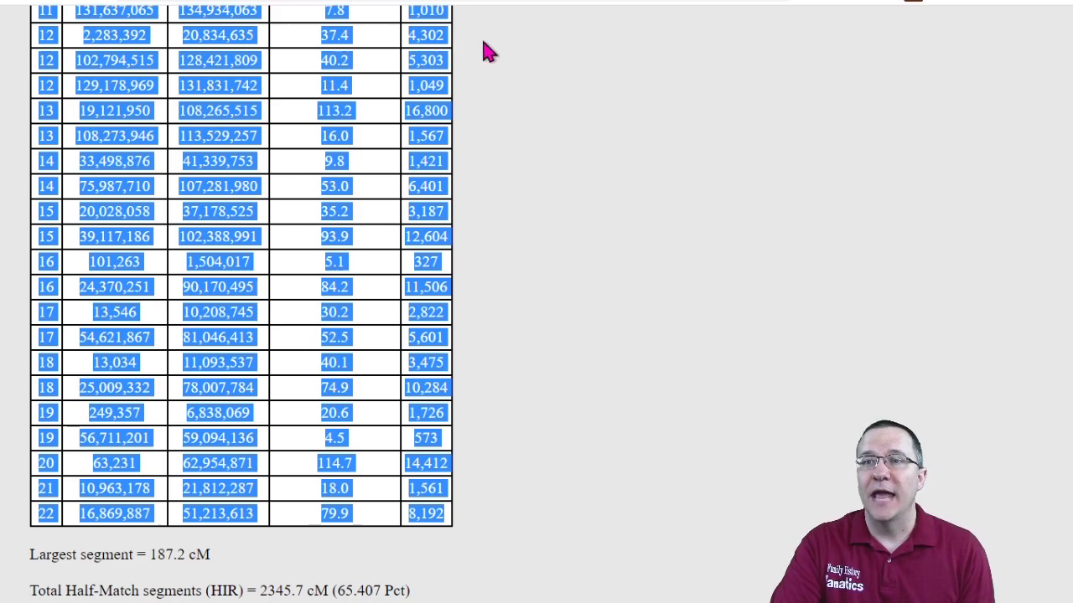
{"action": "left_click", "coordinate": [309, 3]}
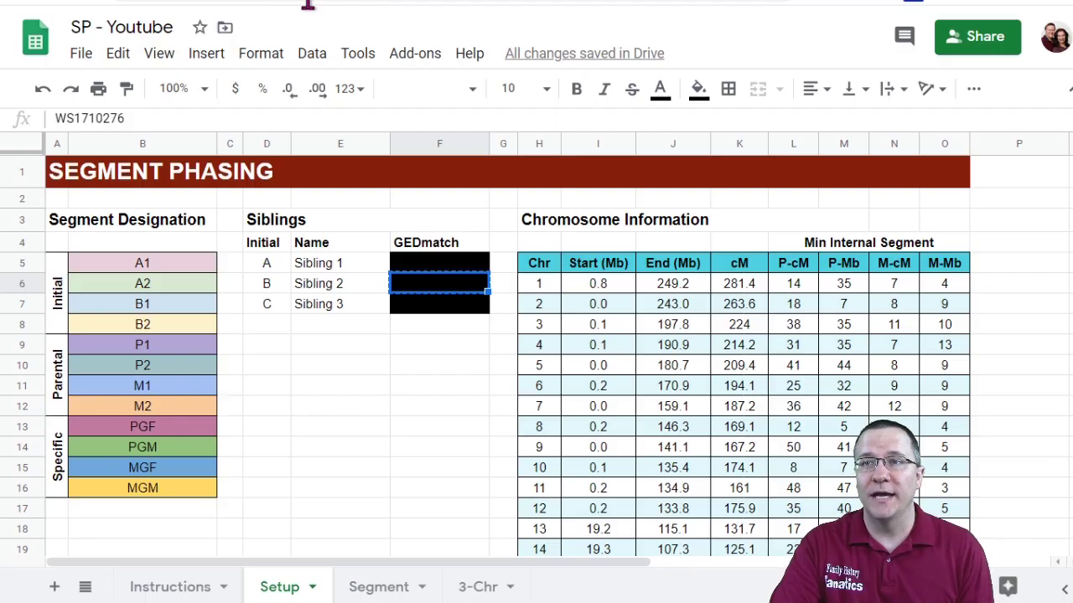
{"action": "left_click", "coordinate": [368, 590]}
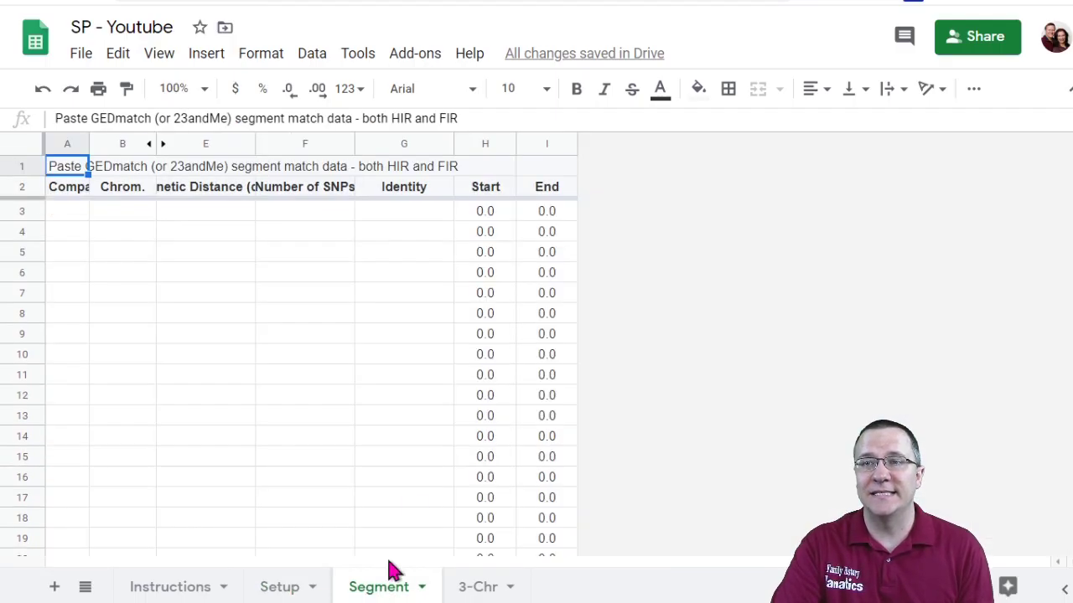
{"action": "left_click", "coordinate": [282, 334]}
{"action": "left_click", "coordinate": [77, 216]}
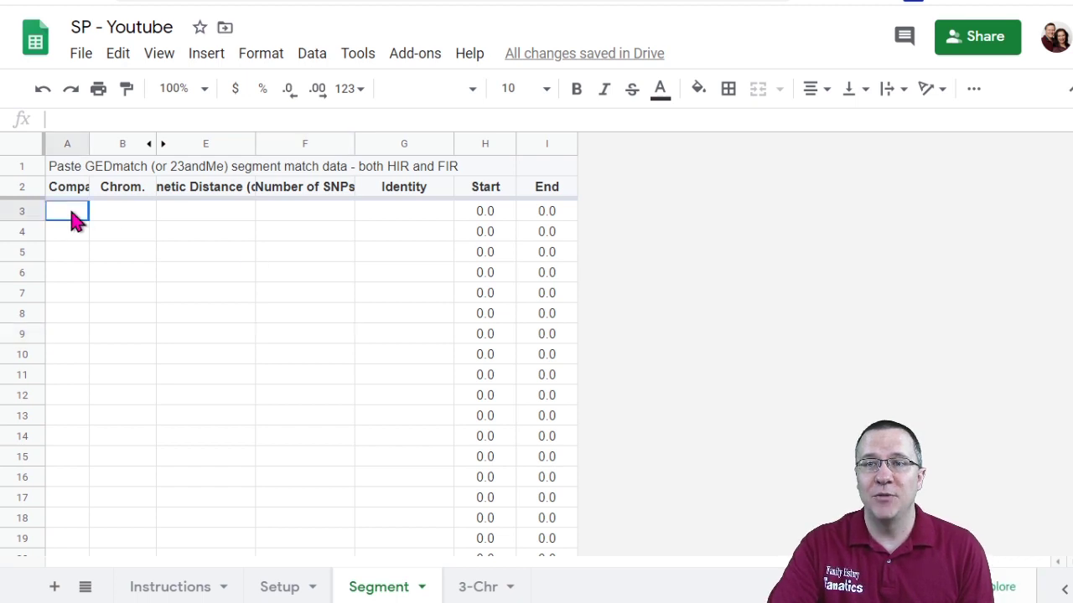
{"action": "left_click", "coordinate": [110, 217]}
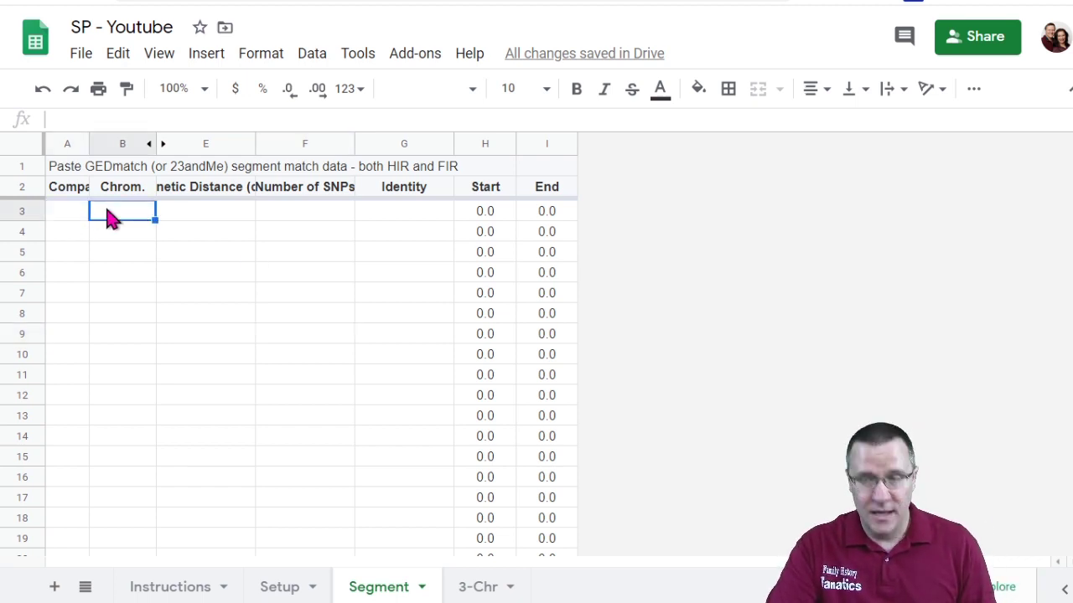
{"action": "key", "text": "ctrl+v"}
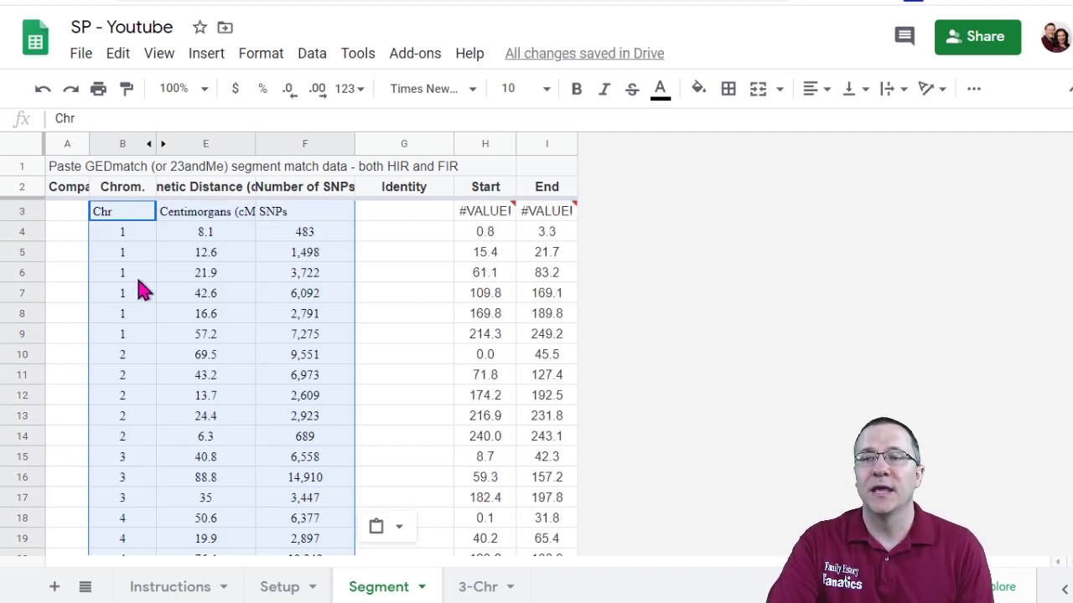
Delete row 3 of the Segment sheet, which holds the pasted column headings.
{"action": "left_click", "coordinate": [19, 212]}
{"action": "right_click", "coordinate": [18, 211]}
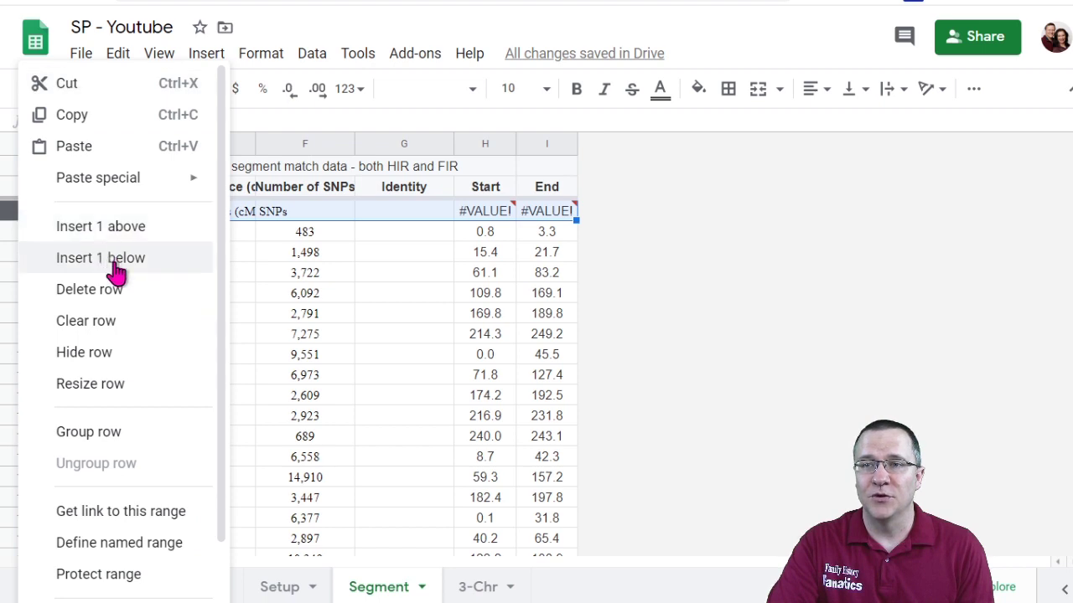
{"action": "left_click", "coordinate": [112, 289]}
{"action": "left_click", "coordinate": [360, 252]}
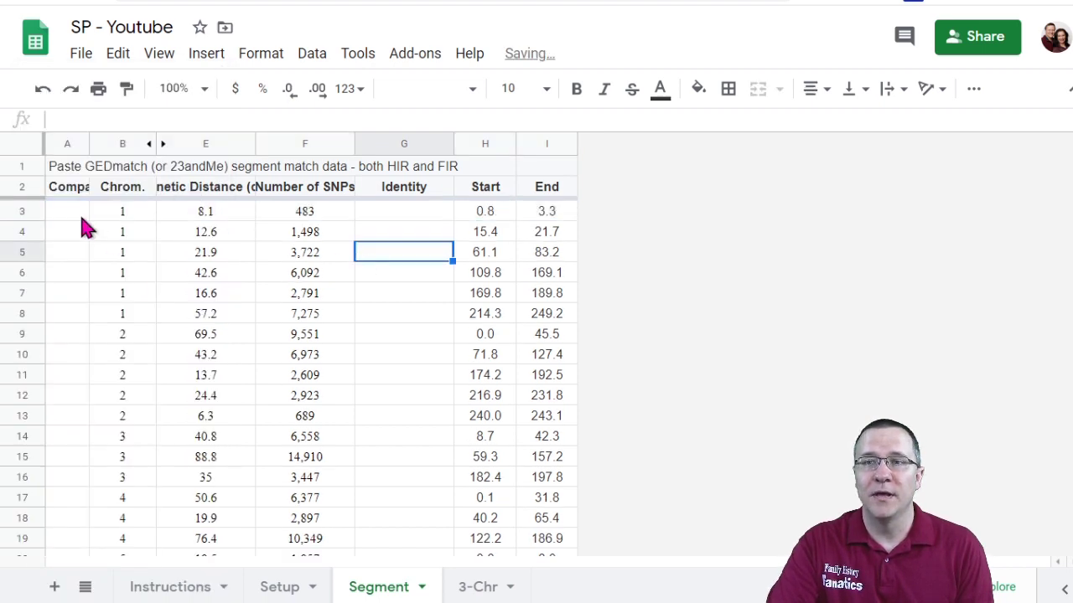
Enter A/B as the comparison label in A3 and fill it down beside all the pasted segment rows.
{"action": "left_click", "coordinate": [83, 216]}
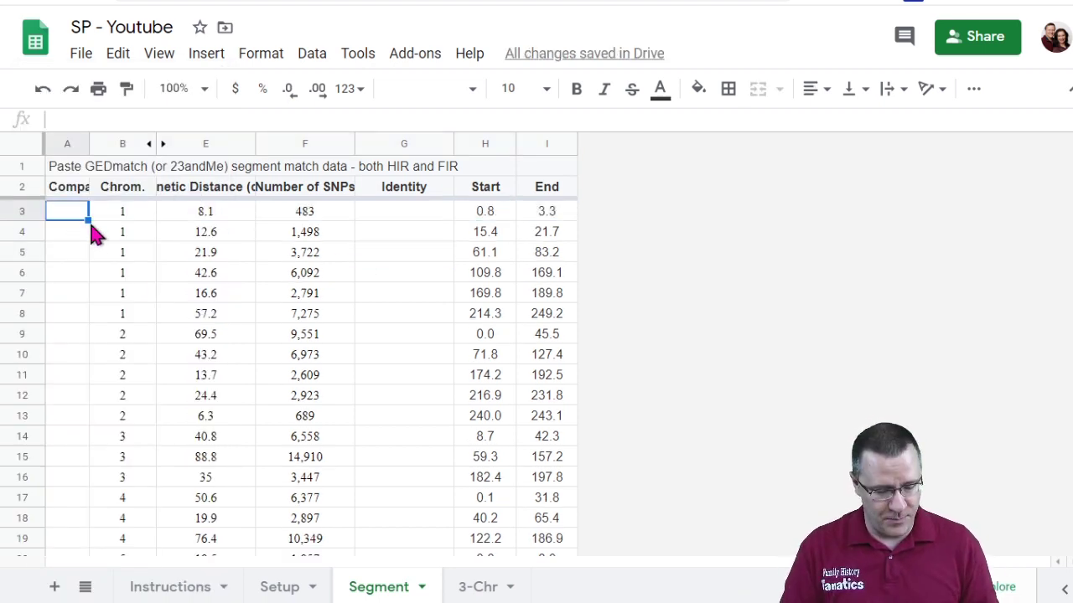
{"action": "type", "text": "A/B"}
{"action": "key", "text": "Return"}
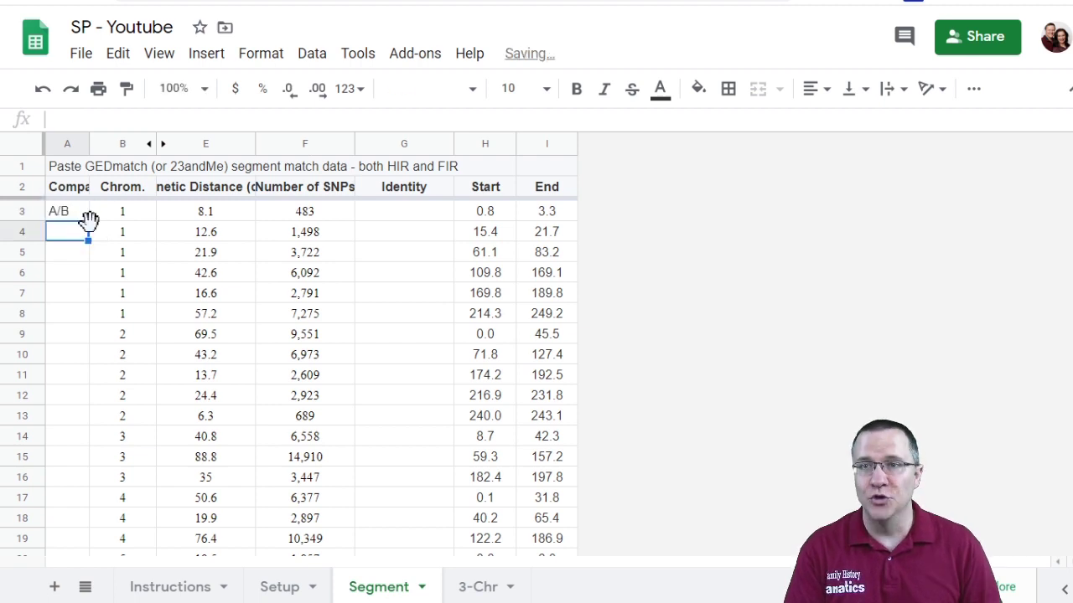
{"action": "left_click", "coordinate": [79, 213]}
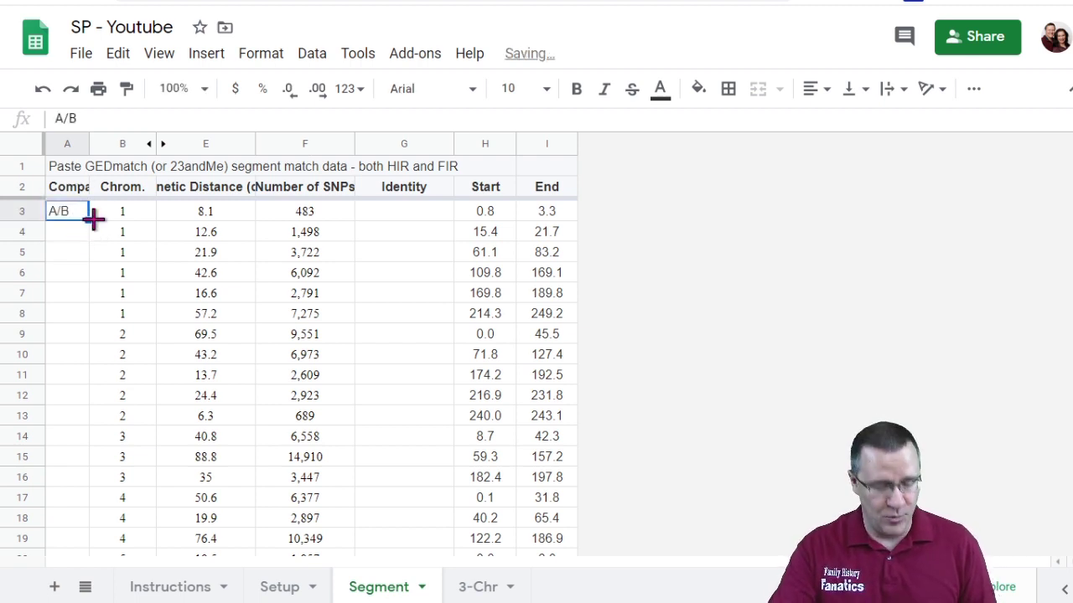
{"action": "double_click", "coordinate": [89, 219]}
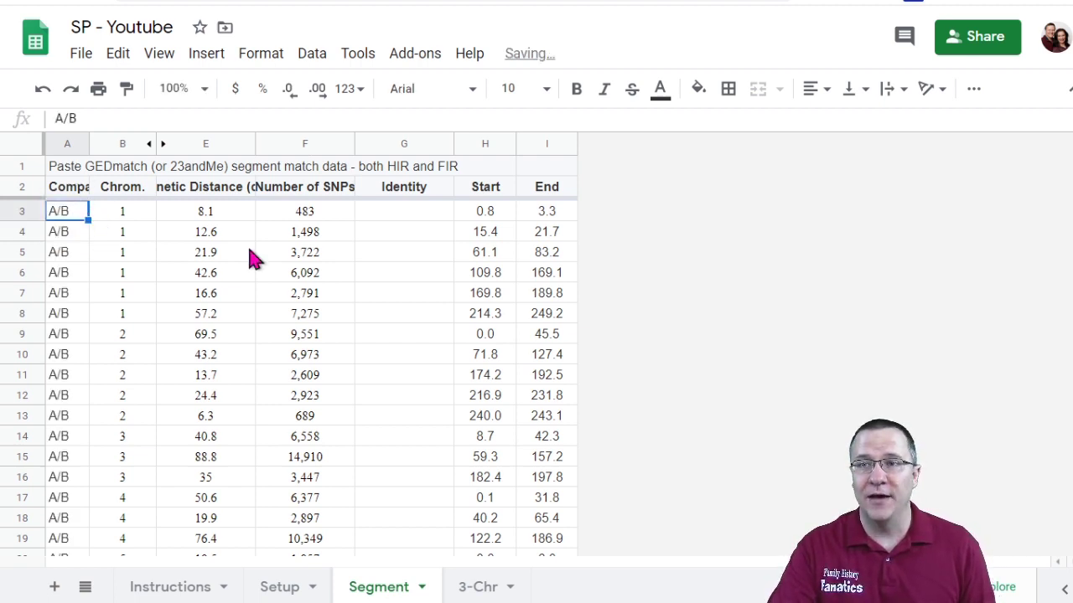
Enter Half in the Identity column at G3 and fill it down for all the pasted segment rows.
{"action": "left_click", "coordinate": [414, 215]}
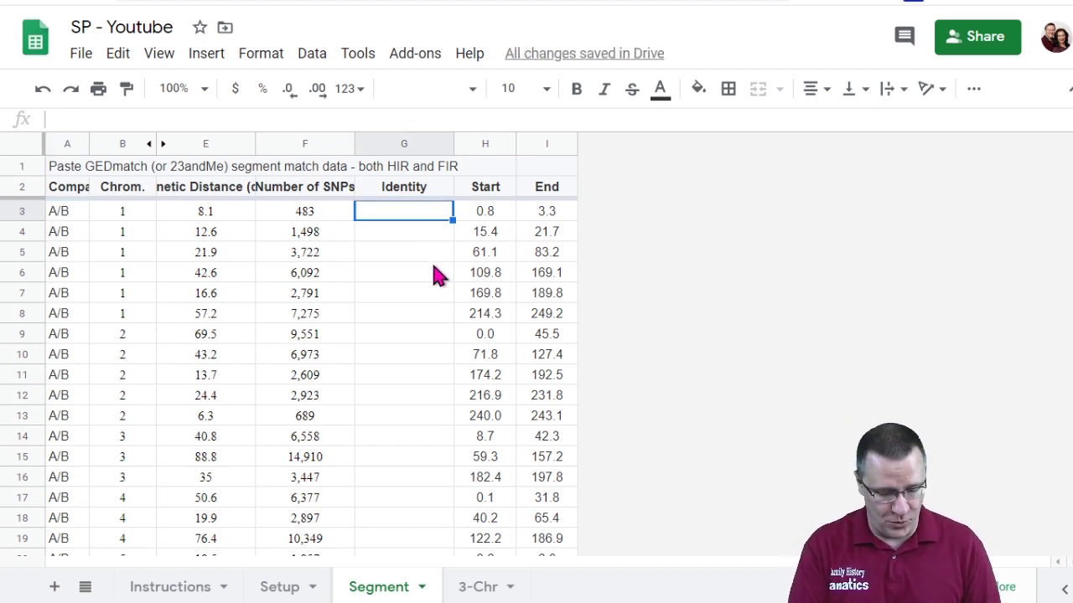
{"action": "type", "text": "Half"}
{"action": "key", "text": "Return"}
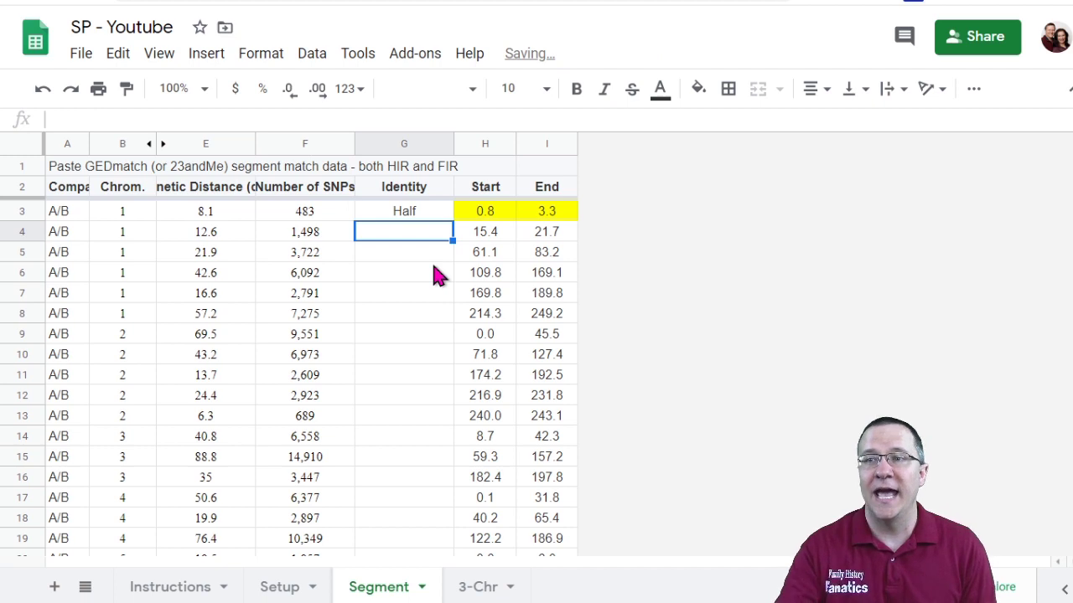
{"action": "left_click", "coordinate": [437, 214]}
{"action": "double_click", "coordinate": [453, 219]}
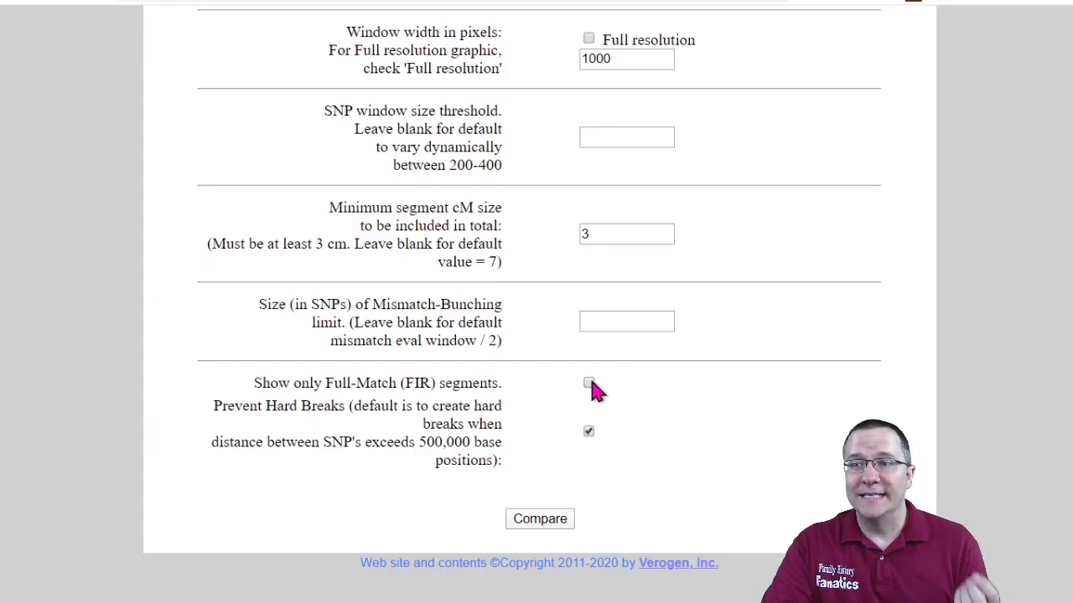
Rerun the GEDmatch comparison with only Full-Match (FIR) segments shown and copy the result rows without the header.
{"action": "left_click", "coordinate": [588, 382]}
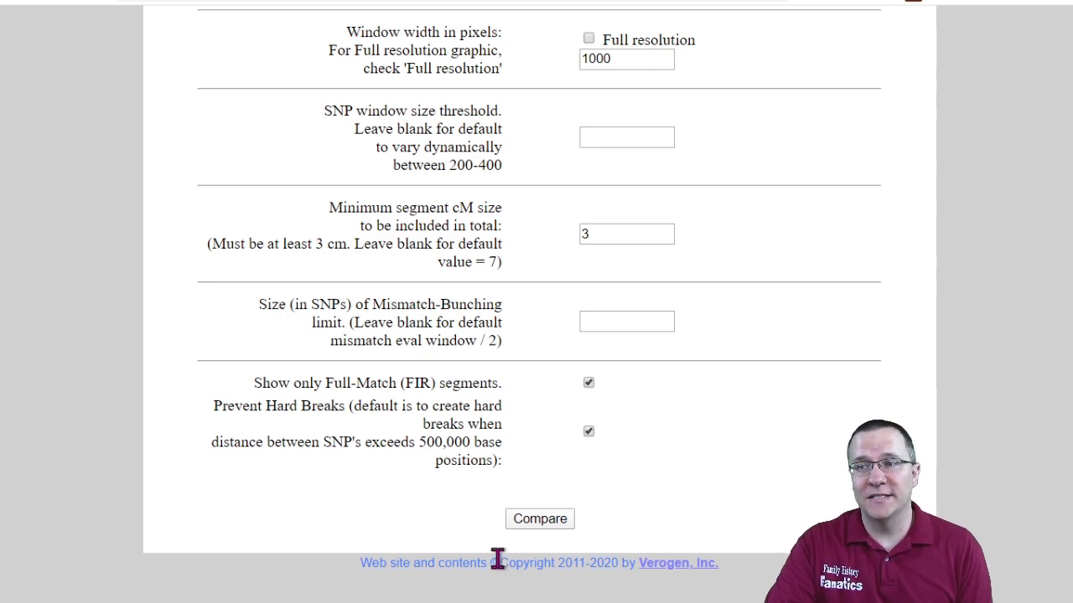
{"action": "left_click", "coordinate": [539, 520]}
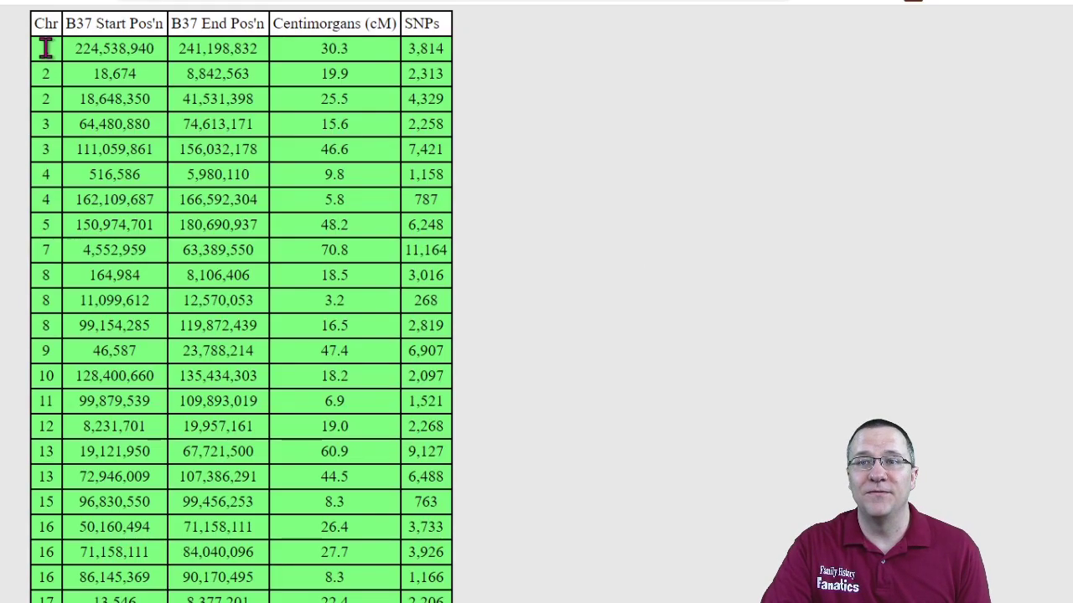
{"action": "left_click_drag", "start_coordinate": [43, 48], "coordinate": [450, 297]}
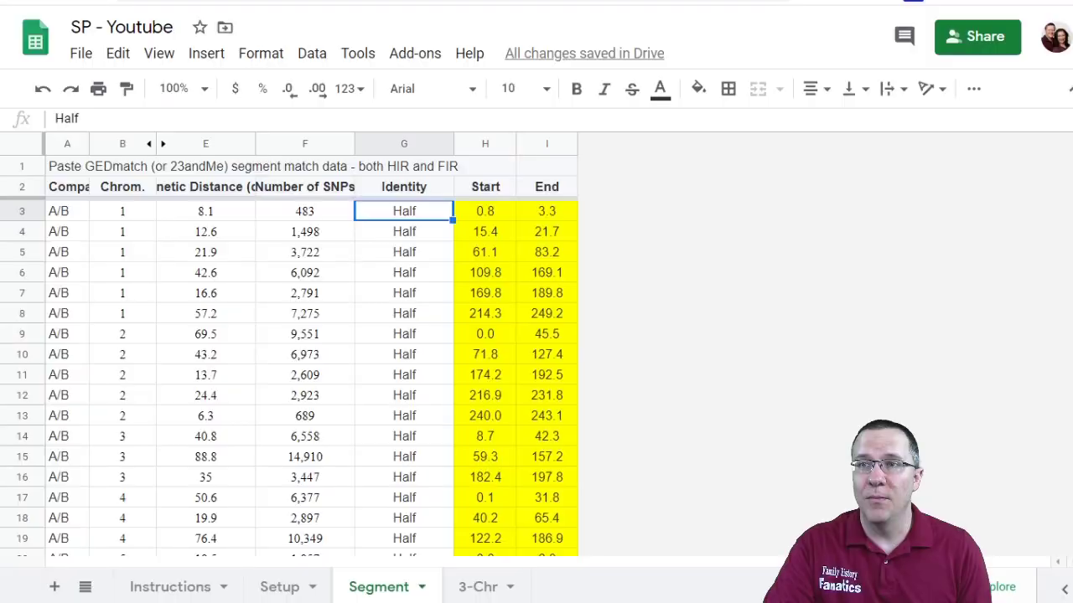
Paste the full-match rows into the Segment sheet in Google Sheets, directly below the half-match data starting at B57.
{"action": "left_click", "coordinate": [387, 3]}
{"action": "scroll", "coordinate": [422, 441], "scroll_direction": "down", "scroll_amount": 15}
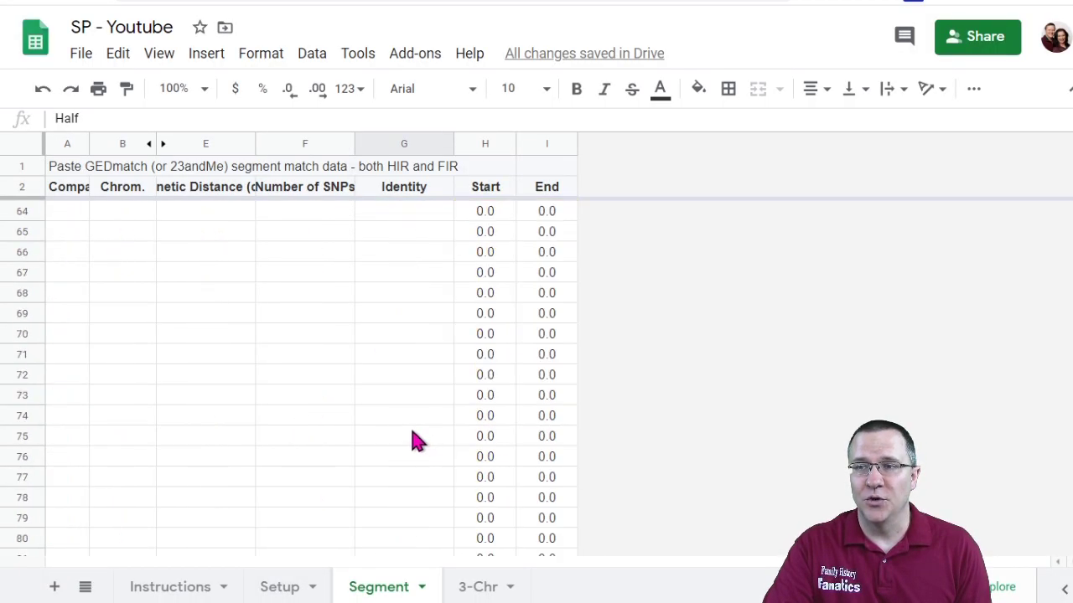
{"action": "scroll", "coordinate": [422, 441], "scroll_direction": "up", "scroll_amount": 5}
{"action": "left_click", "coordinate": [122, 360]}
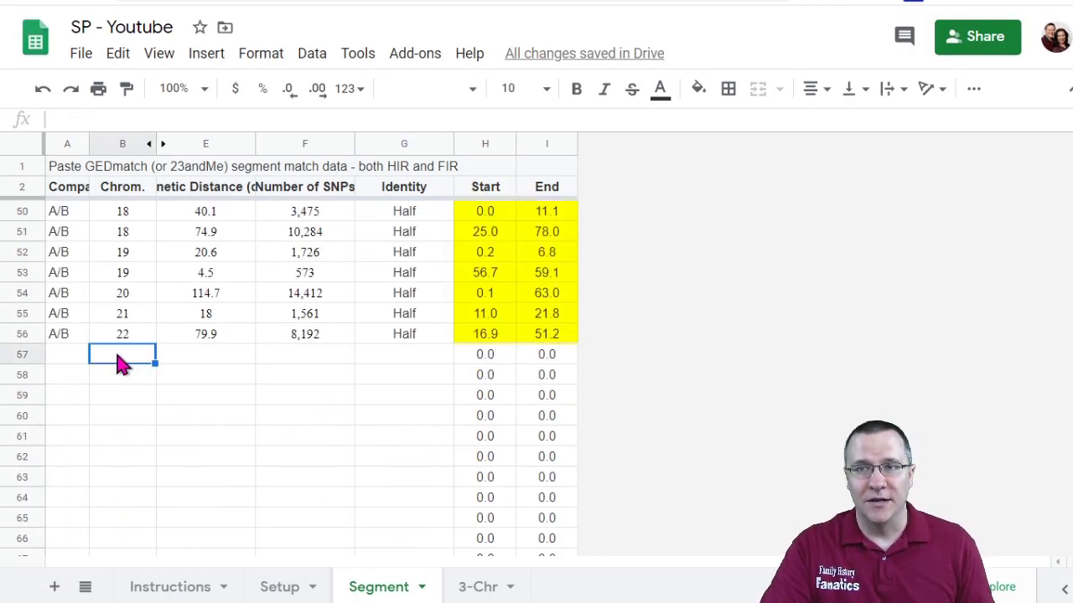
{"action": "key", "text": "ctrl+v"}
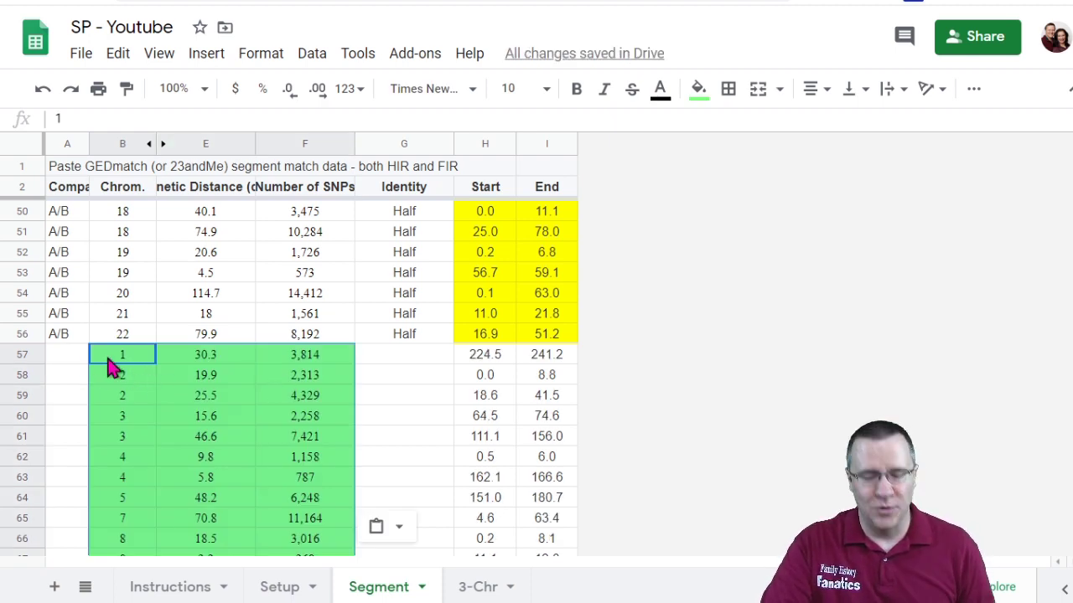
Enter A/B as the comparison label in A57 and fill it down beside the pasted full-match rows.
{"action": "left_click", "coordinate": [73, 362]}
{"action": "type", "text": "A/B"}
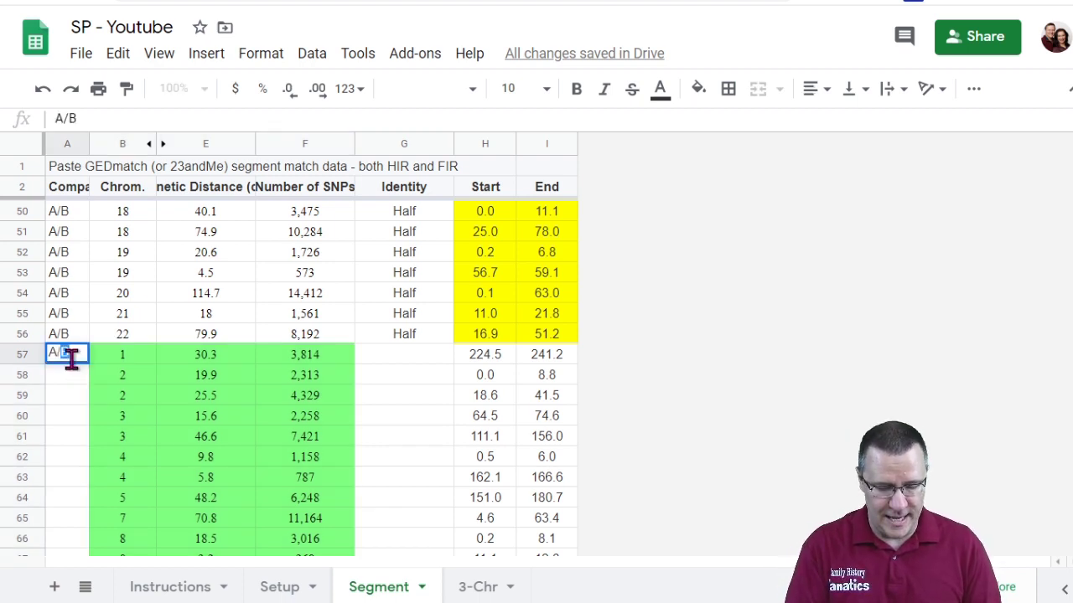
{"action": "key", "text": "Return"}
{"action": "left_click", "coordinate": [71, 356]}
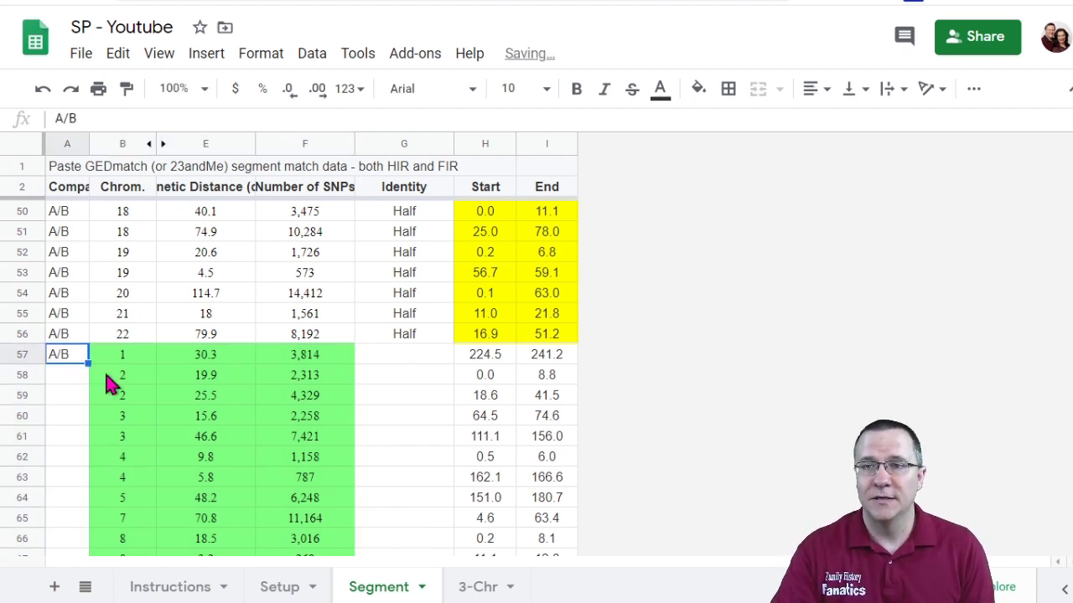
{"action": "double_click", "coordinate": [87, 360]}
Enter Full in the Identity column at G57 and fill it down beside the A/B full-match rows.
{"action": "left_click", "coordinate": [419, 363]}
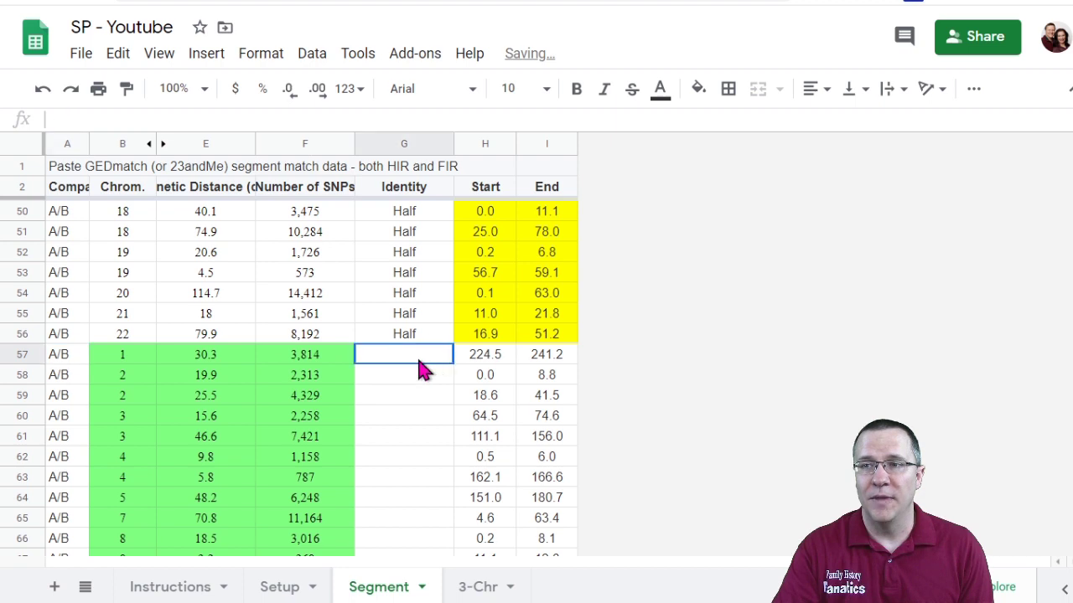
{"action": "type", "text": "Full"}
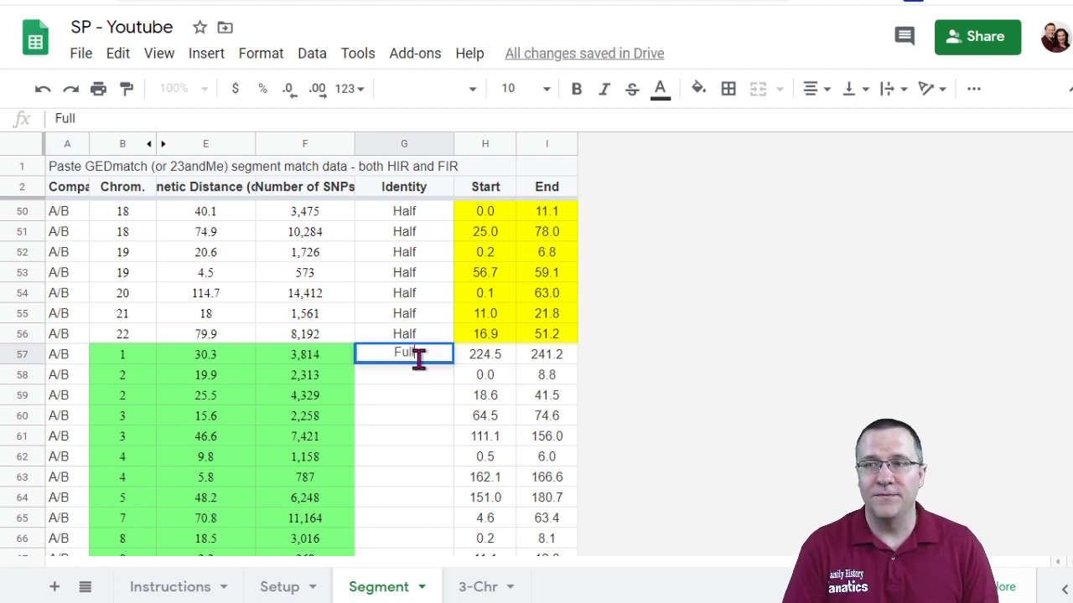
{"action": "key", "text": "Return"}
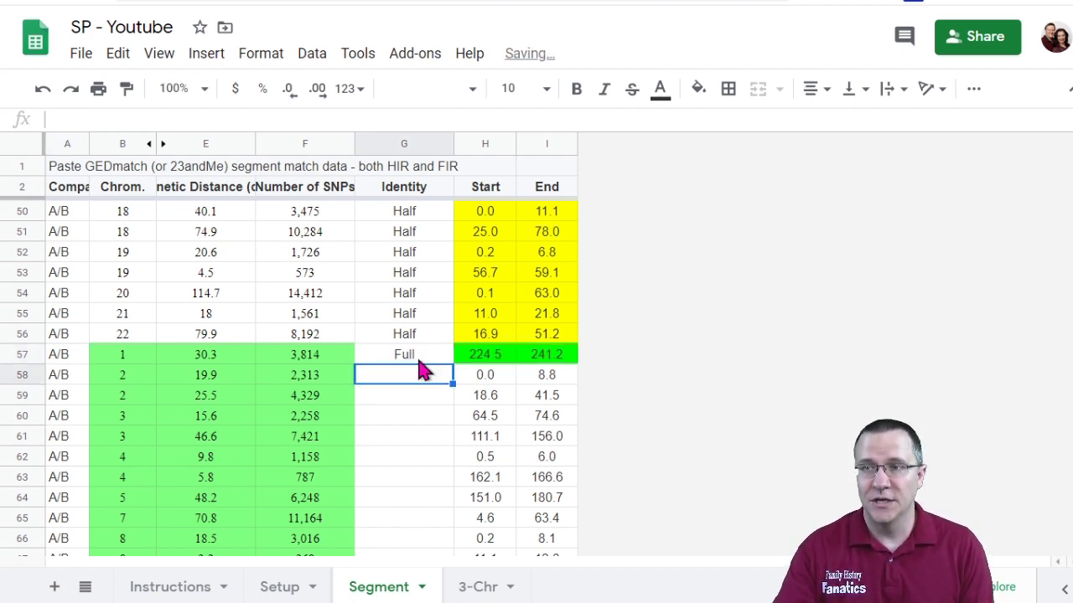
{"action": "left_click", "coordinate": [423, 358]}
{"action": "double_click", "coordinate": [452, 362]}
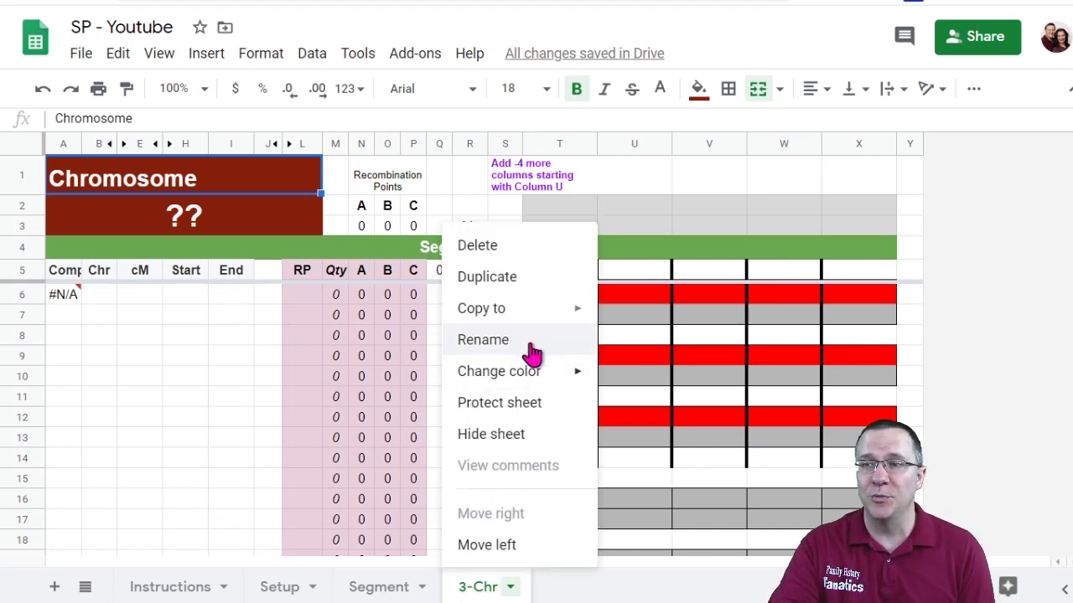
Duplicate the 3-Chr sheet and rename the copy 20.
{"action": "mouse_move", "coordinate": [525, 318]}
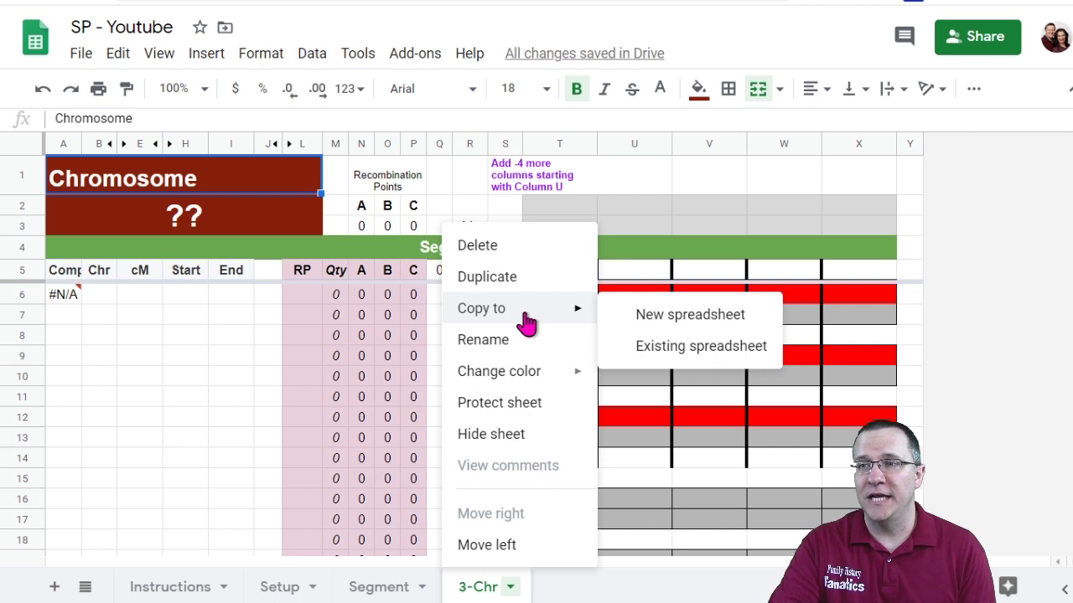
{"action": "left_click", "coordinate": [528, 278]}
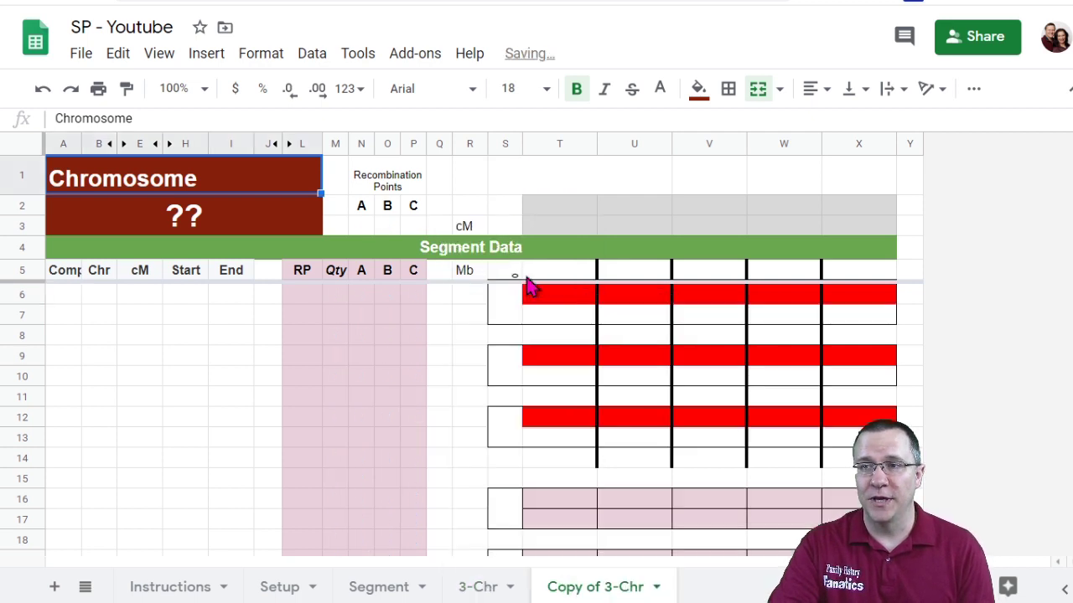
{"action": "right_click", "coordinate": [609, 591]}
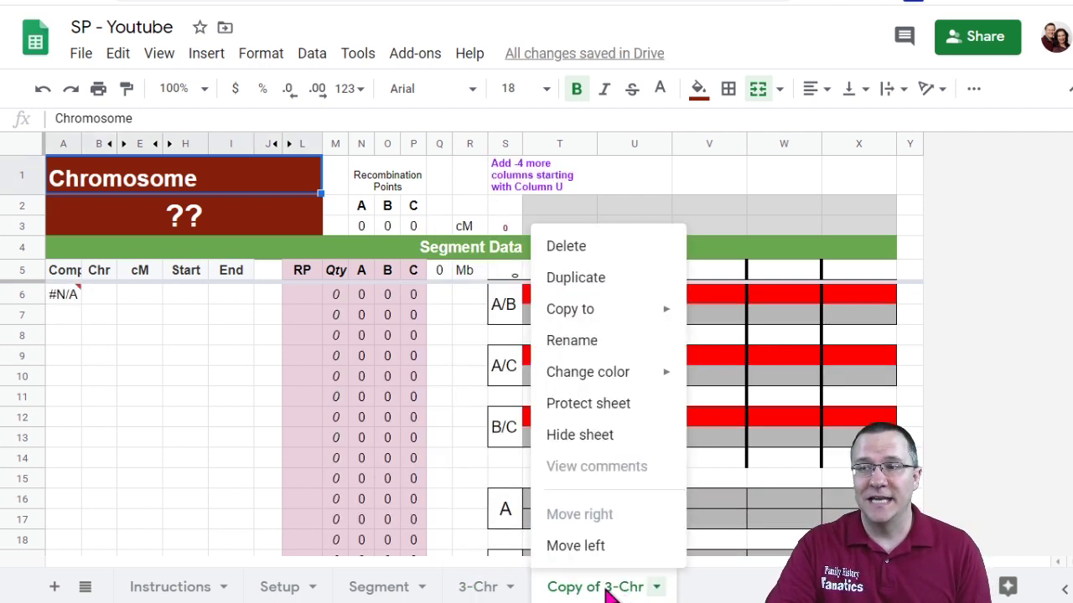
{"action": "left_click", "coordinate": [594, 342]}
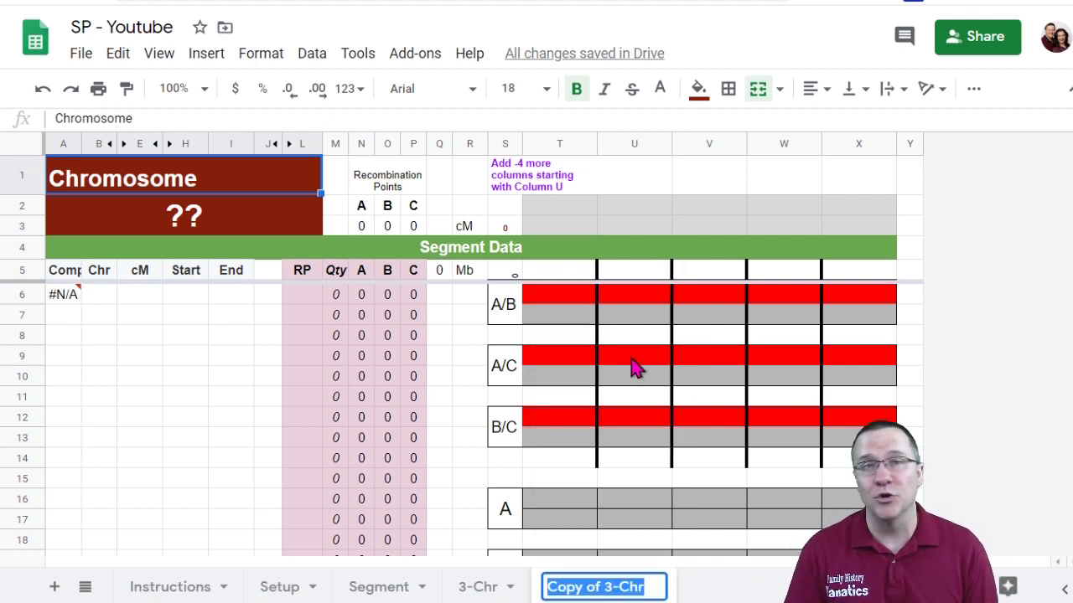
{"action": "type", "text": "20"}
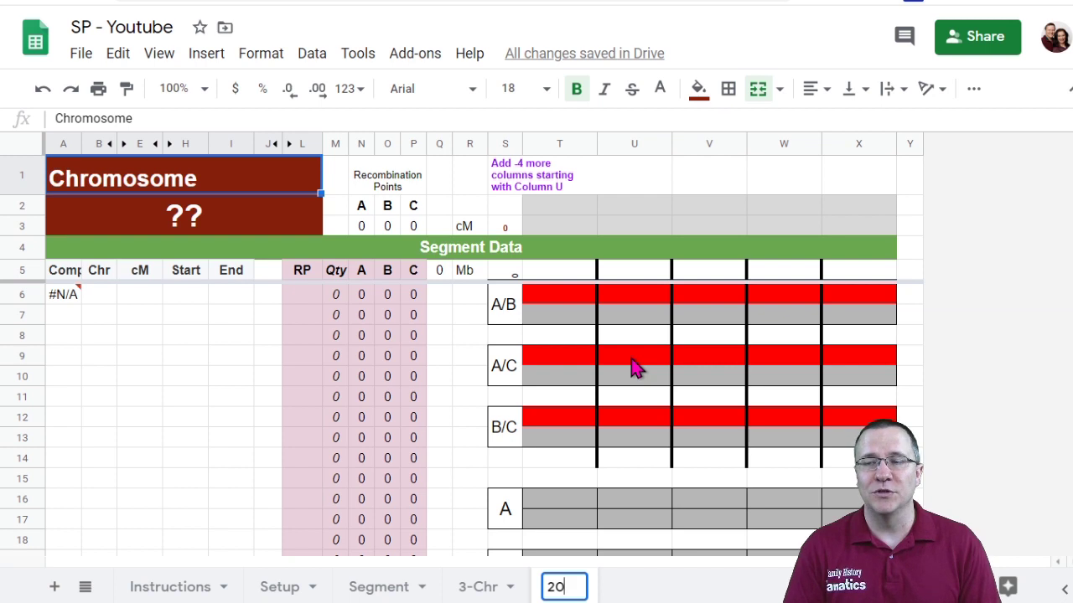
{"action": "left_click", "coordinate": [679, 486]}
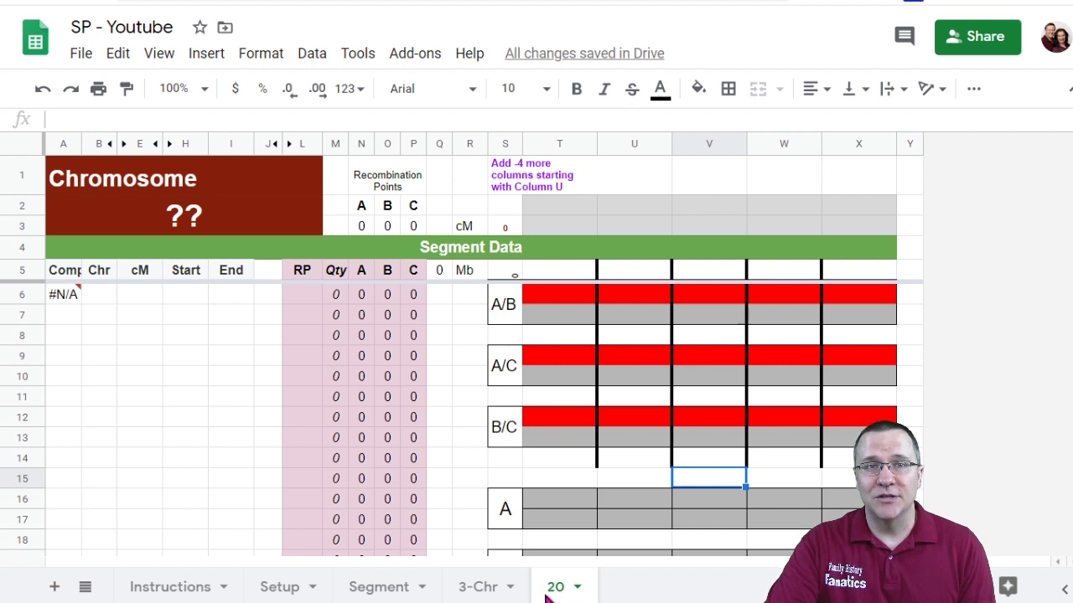
Replace the ?? chromosome placeholder on sheet 20 with 20 to load that chromosome's segments.
{"action": "left_click", "coordinate": [184, 220]}
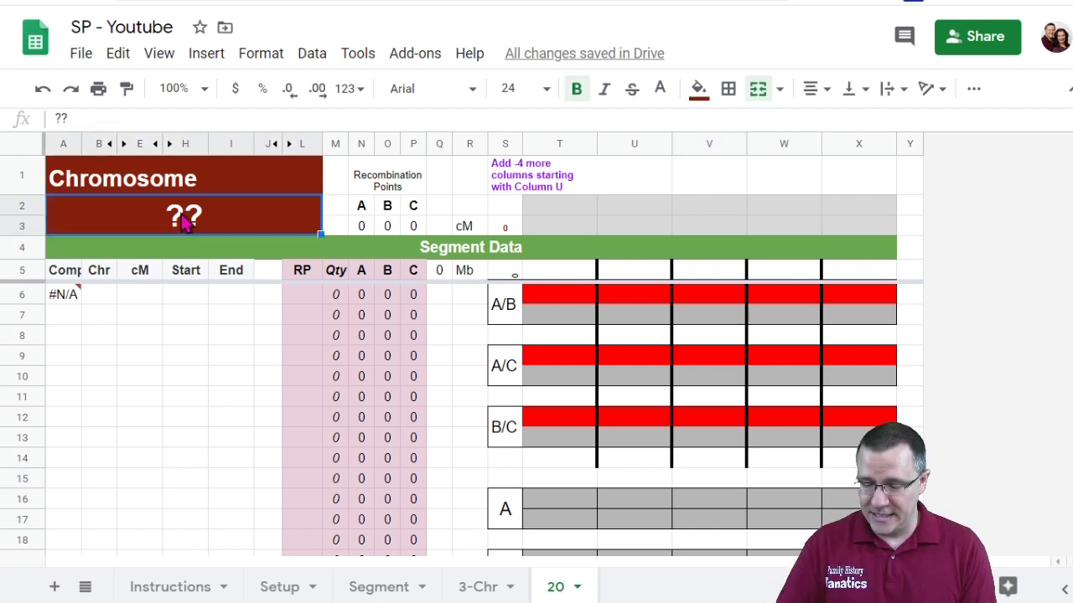
{"action": "type", "text": "20"}
{"action": "key", "text": "Return"}
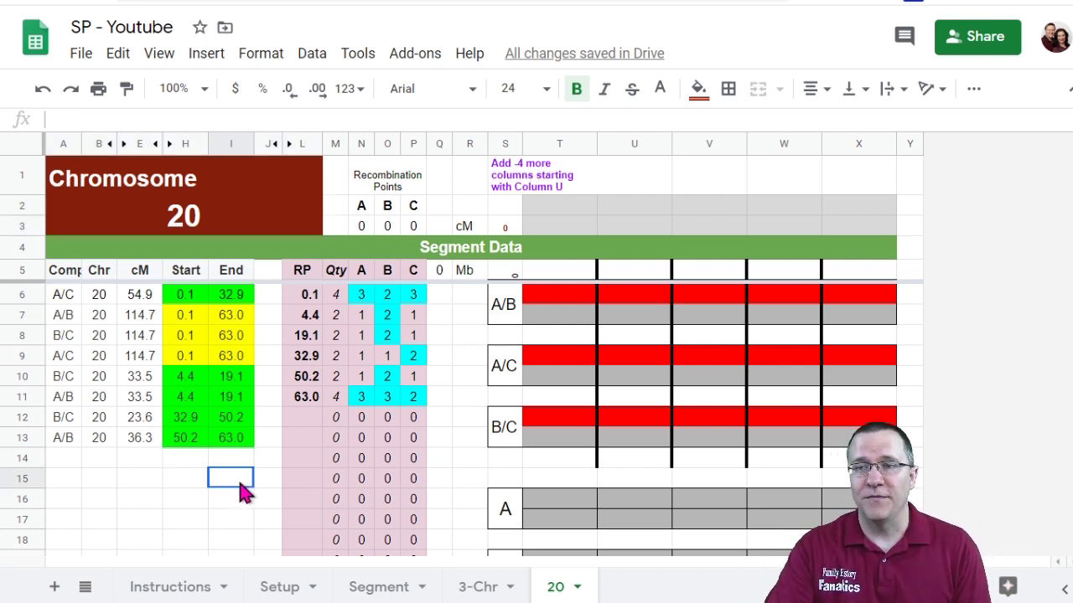
Examine the chromosome 20 segment list and the blank A/B, A/C and B/C comparison chart area.
{"action": "left_click_drag", "start_coordinate": [241, 492], "coordinate": [71, 283]}
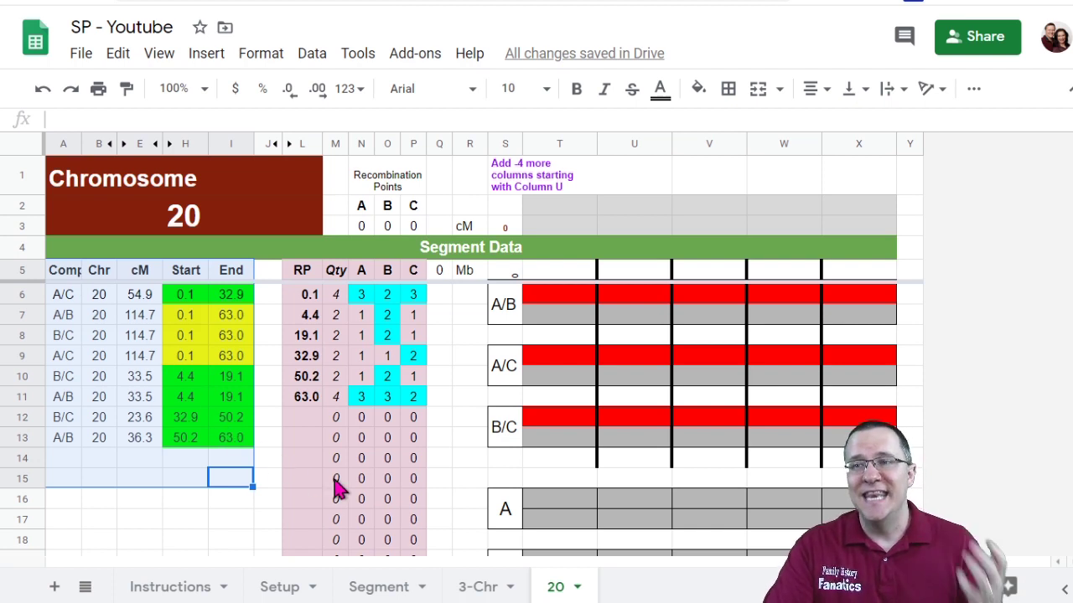
{"action": "left_click", "coordinate": [438, 478]}
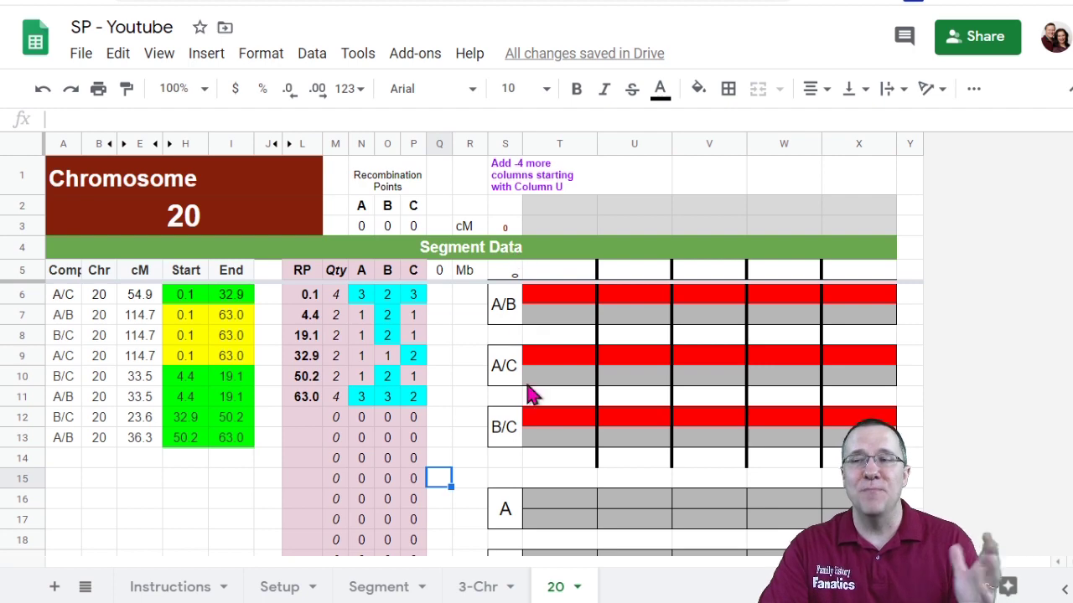
{"action": "left_click_drag", "start_coordinate": [508, 307], "coordinate": [886, 371]}
{"action": "scroll", "coordinate": [884, 414], "scroll_direction": "up", "scroll_amount": 10}
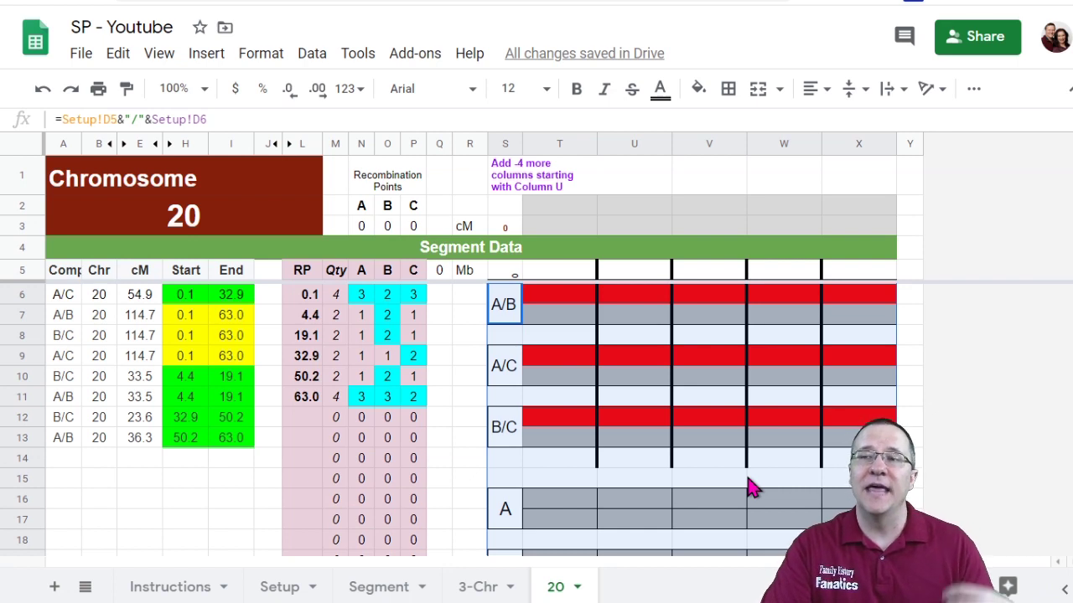
{"action": "left_click", "coordinate": [442, 460]}
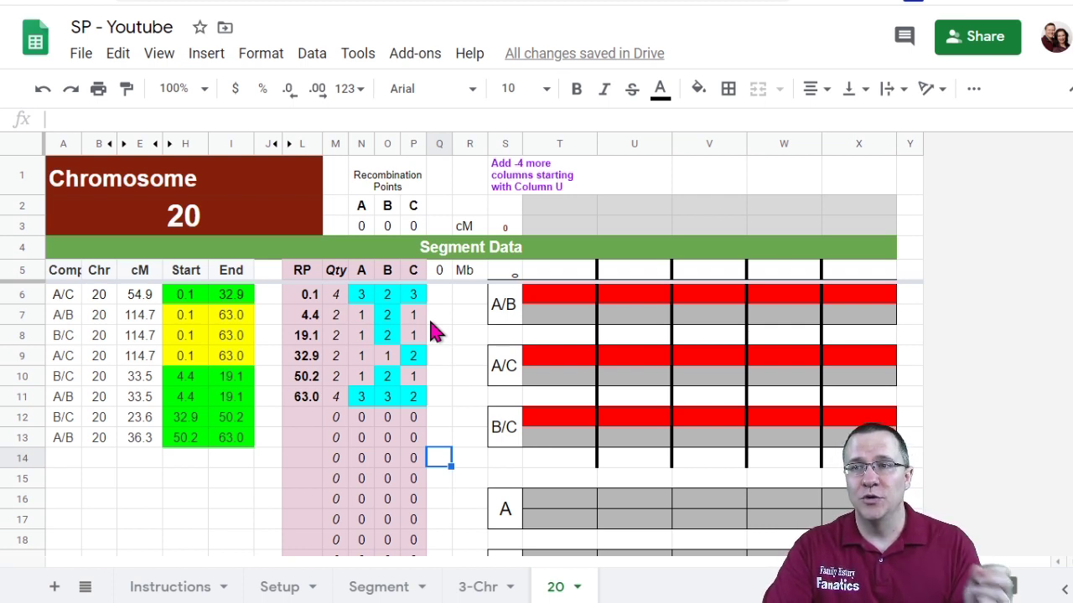
Examine each recombination point in the RP column, comparing the 4.4 point with the B/C and A/B full-match segments in rows 10 and 11.
{"action": "left_click", "coordinate": [307, 315]}
{"action": "left_click", "coordinate": [414, 317], "text": "shift"}
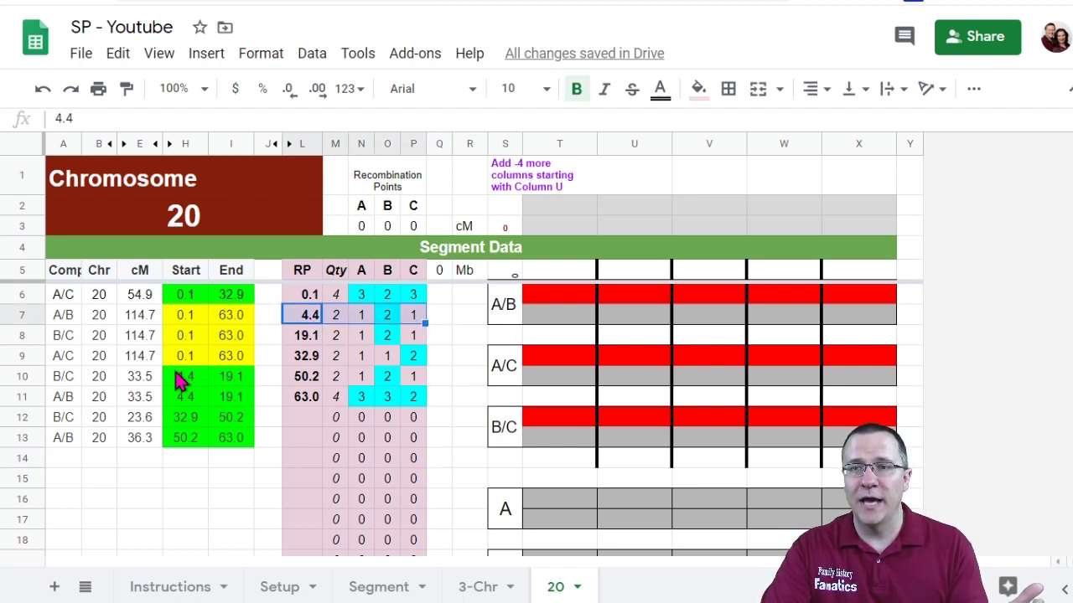
{"action": "left_click", "coordinate": [70, 378]}
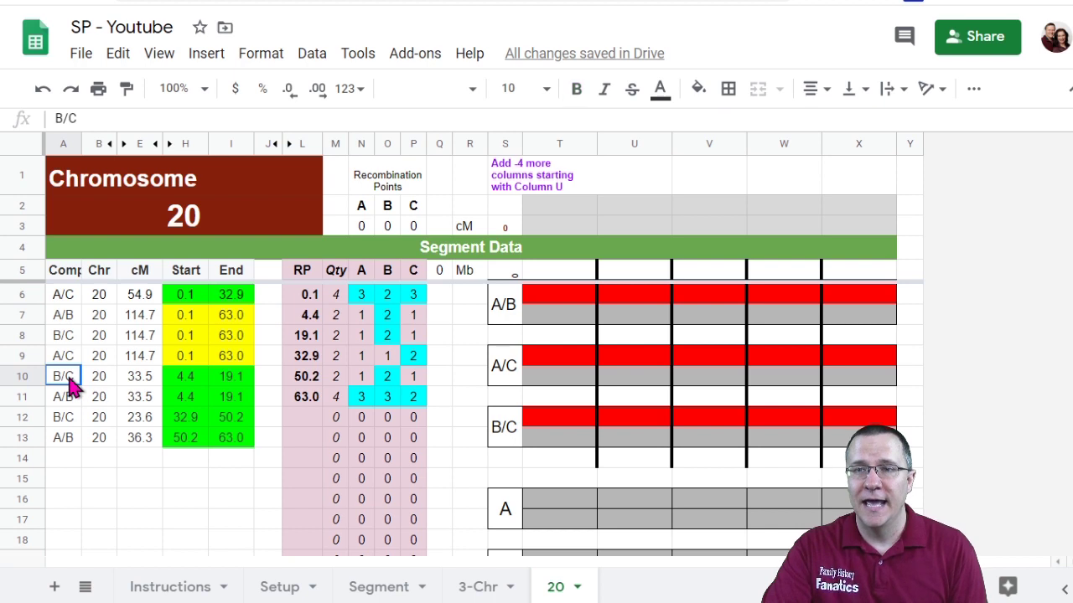
{"action": "left_click", "coordinate": [244, 383], "text": "shift"}
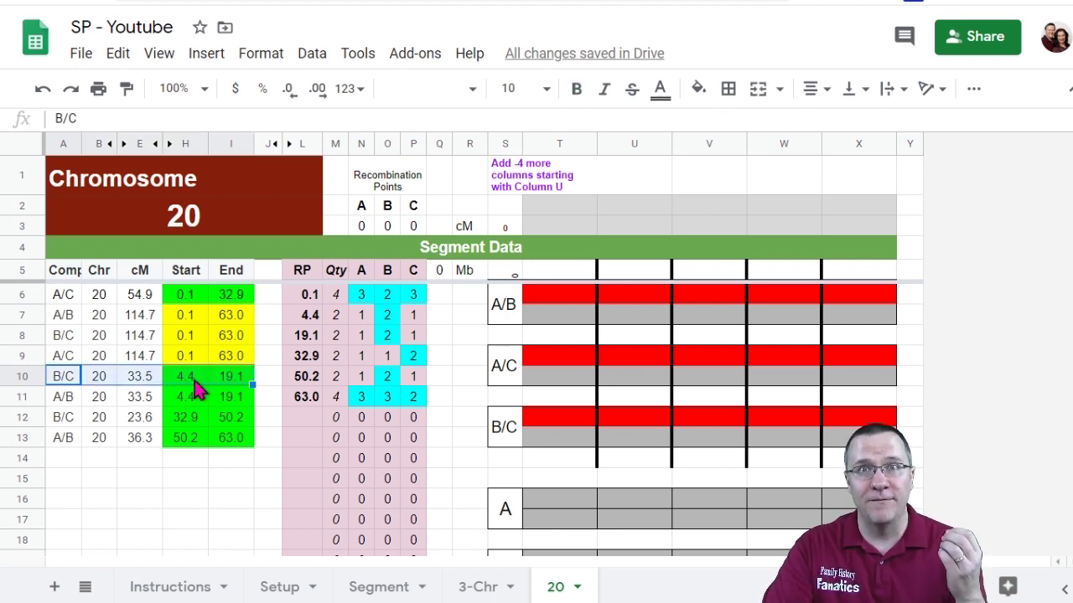
{"action": "left_click_drag", "start_coordinate": [79, 402], "coordinate": [235, 407]}
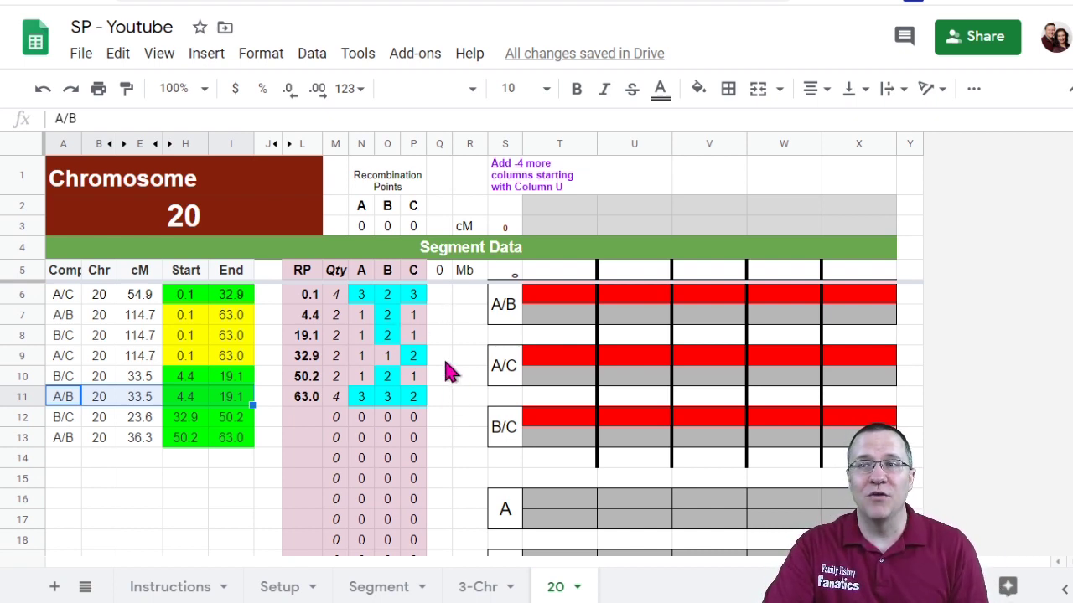
{"action": "left_click", "coordinate": [312, 322]}
{"action": "left_click", "coordinate": [314, 337]}
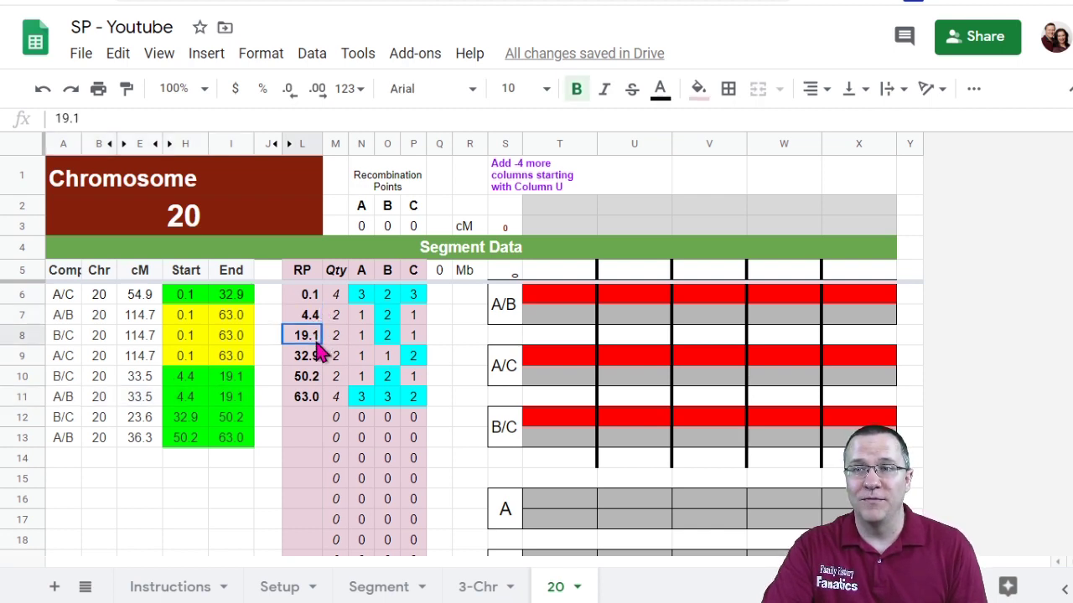
{"action": "left_click", "coordinate": [316, 356]}
{"action": "left_click", "coordinate": [321, 377]}
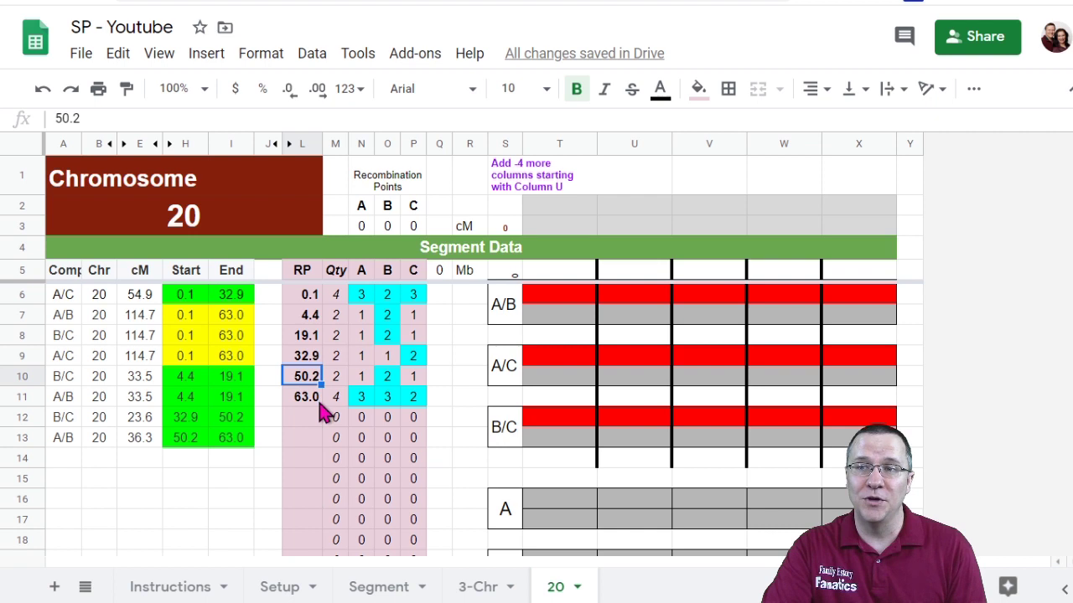
{"action": "left_click", "coordinate": [318, 400]}
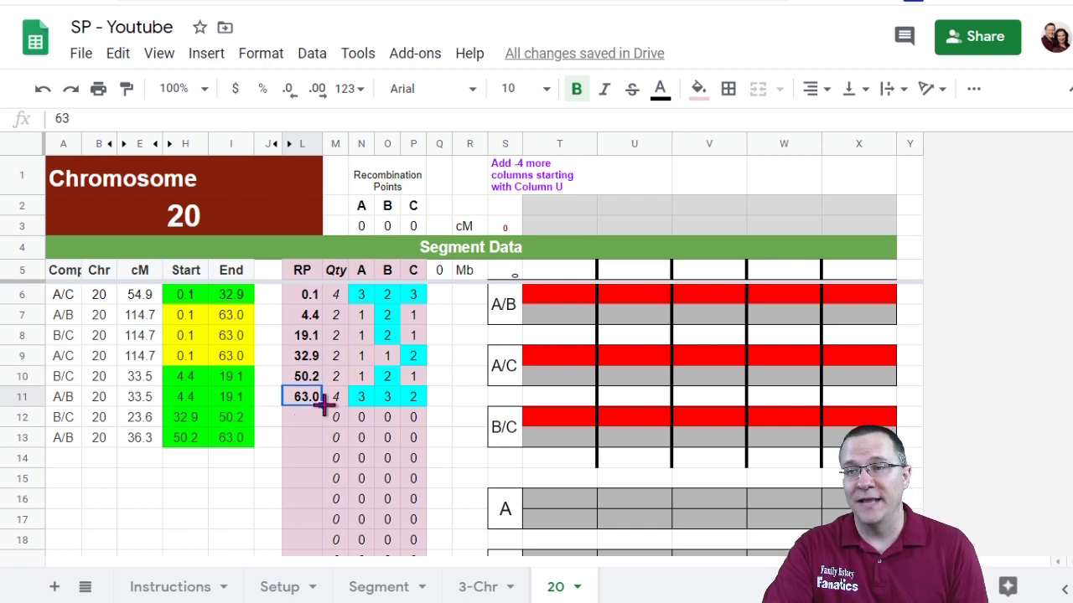
{"action": "left_click", "coordinate": [312, 297]}
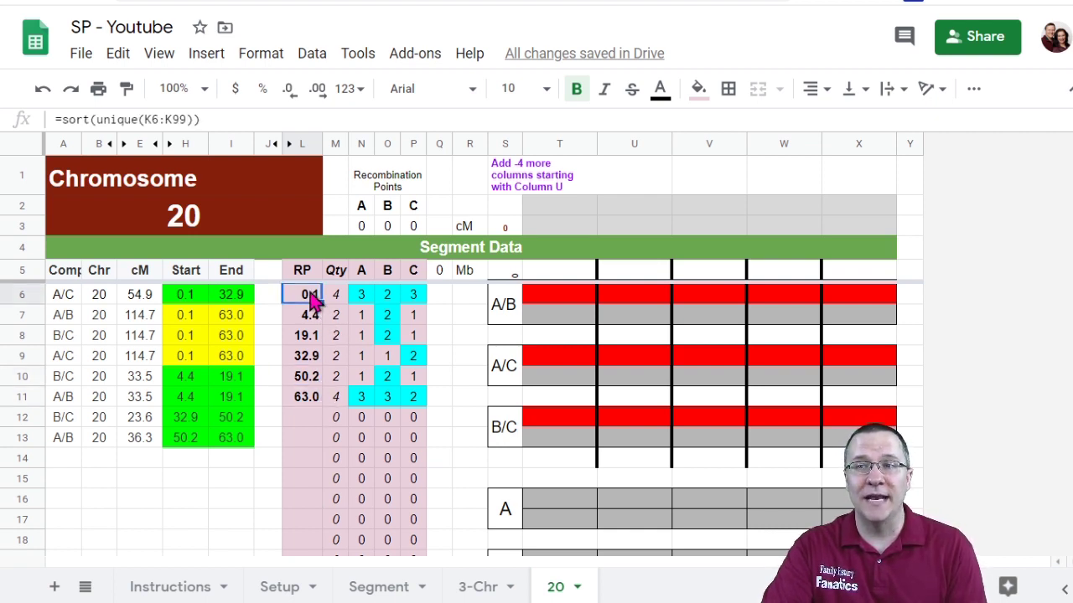
Mark the six recombination points in Q6:Q11 as b for the first, r for the next four and e for the last.
{"action": "left_click", "coordinate": [439, 296]}
{"action": "type", "text": "b"}
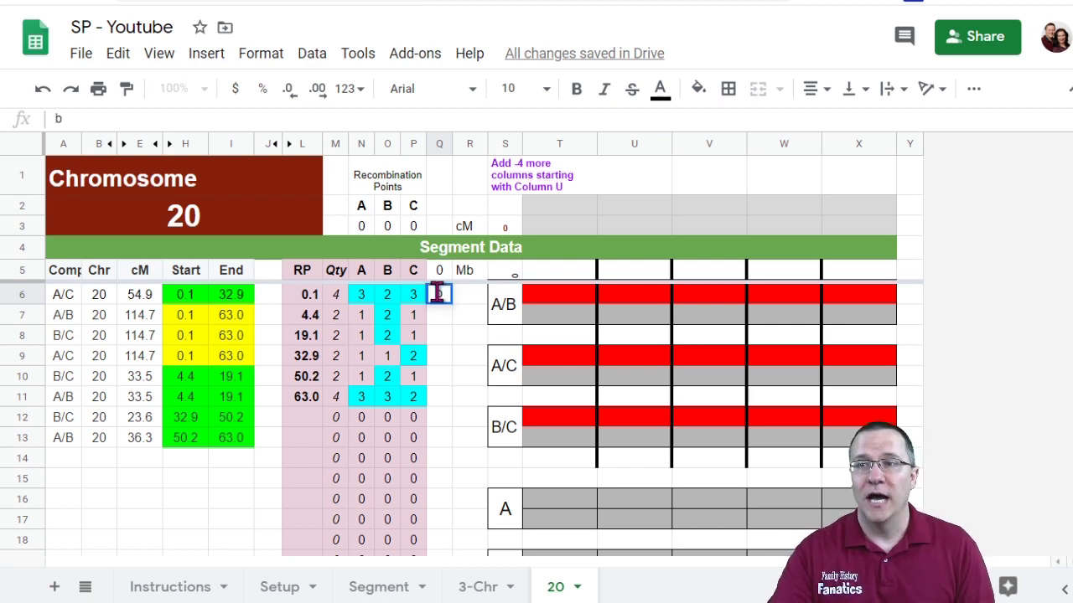
{"action": "left_click", "coordinate": [443, 320]}
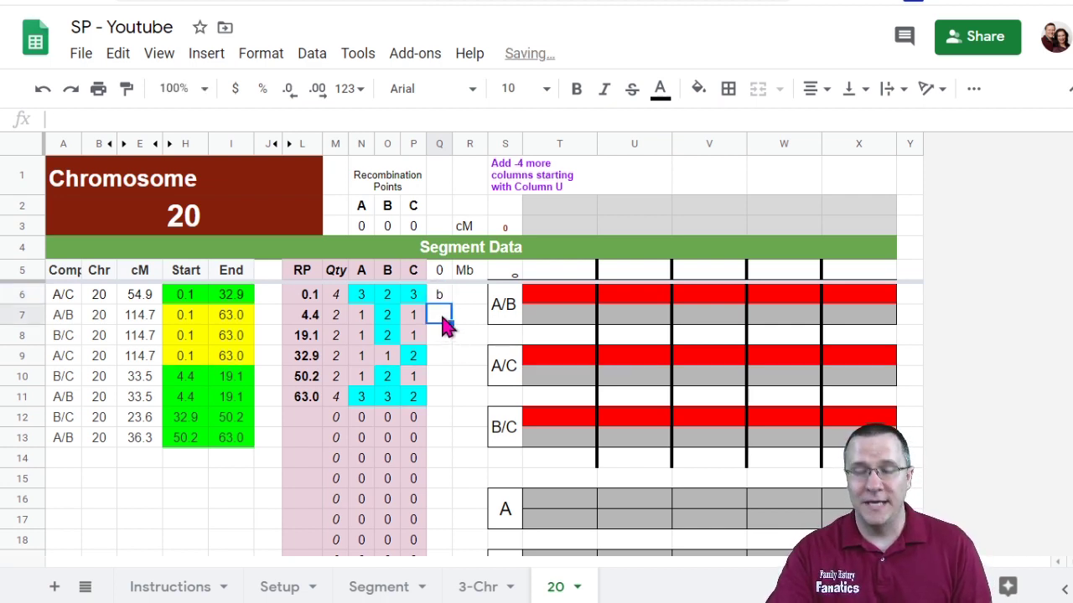
{"action": "type", "text": "r"}
{"action": "key", "text": "Return"}
{"action": "type", "text": "r"}
{"action": "key", "text": "Return"}
{"action": "type", "text": "r"}
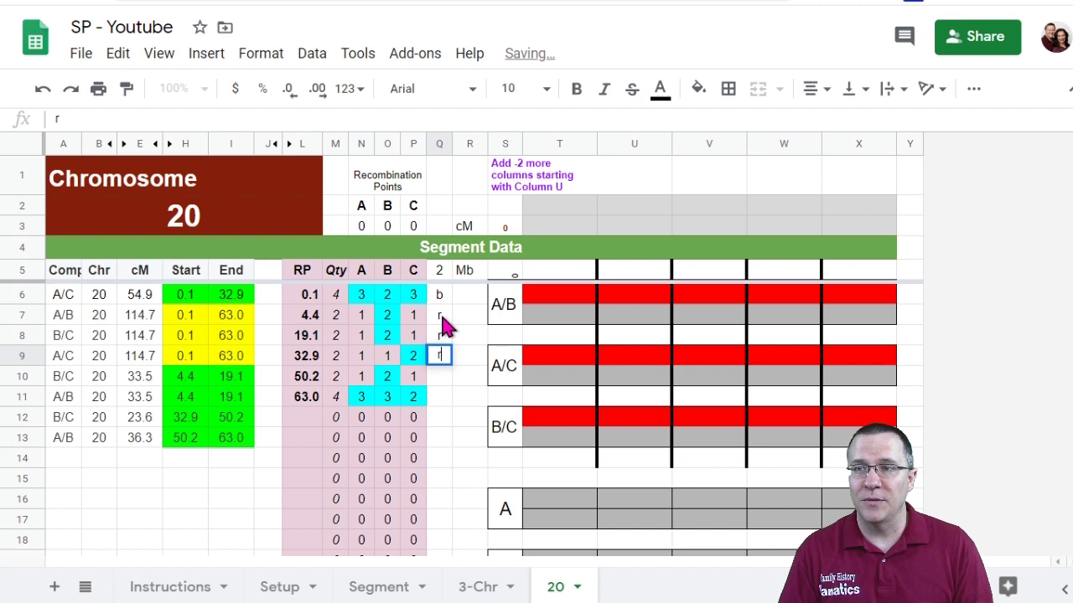
{"action": "key", "text": "Return"}
{"action": "type", "text": "r"}
{"action": "key", "text": "Return"}
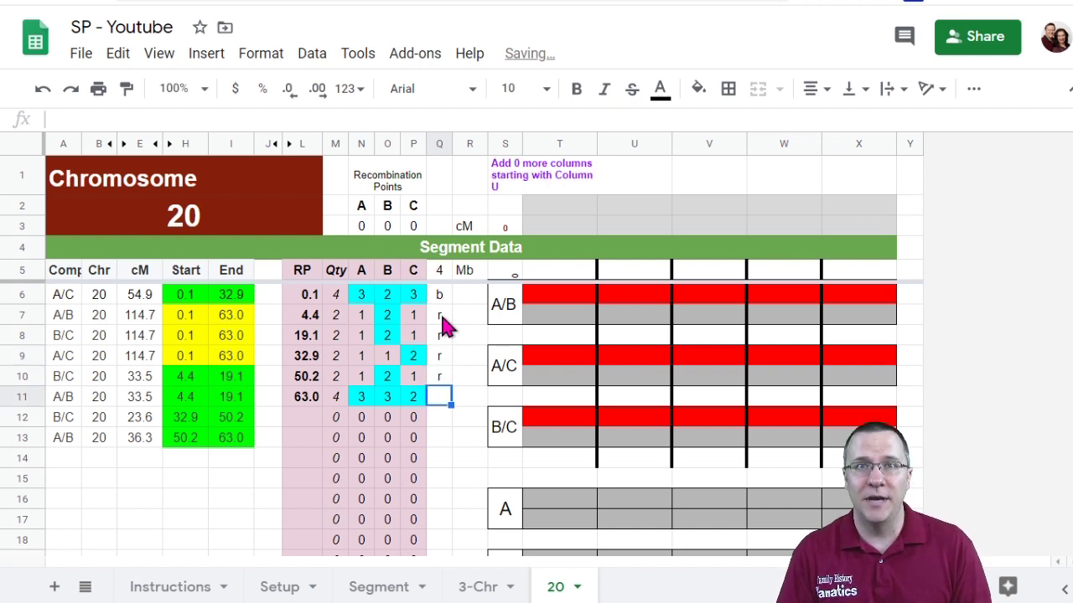
{"action": "type", "text": "e"}
{"action": "key", "text": "Return"}
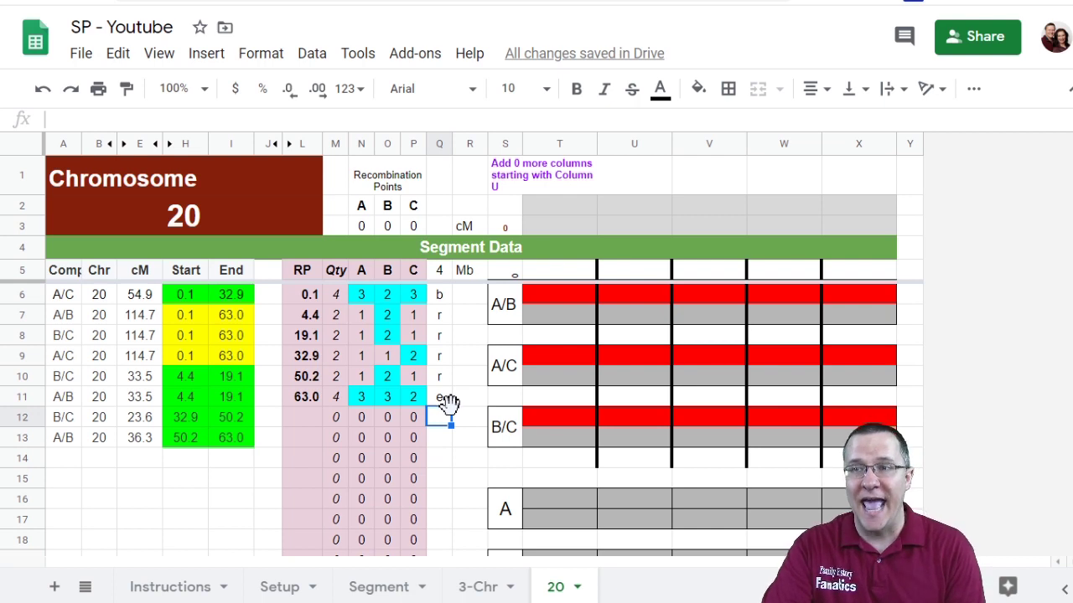
Check the r count in Q5 and insert three columns before column U in the comparison chart.
{"action": "left_click", "coordinate": [440, 272]}
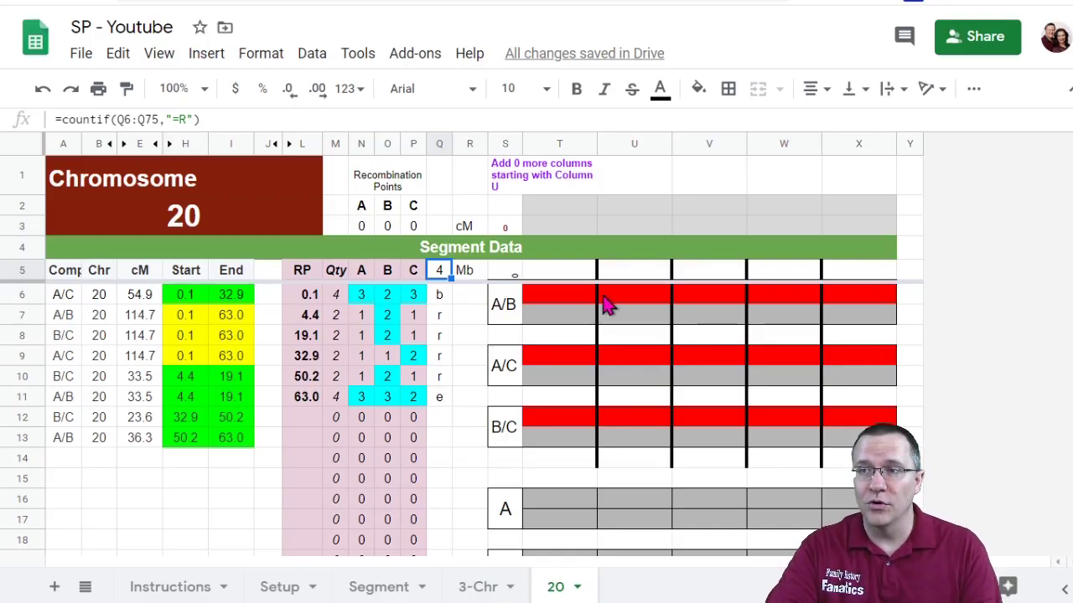
{"action": "left_click", "coordinate": [556, 398]}
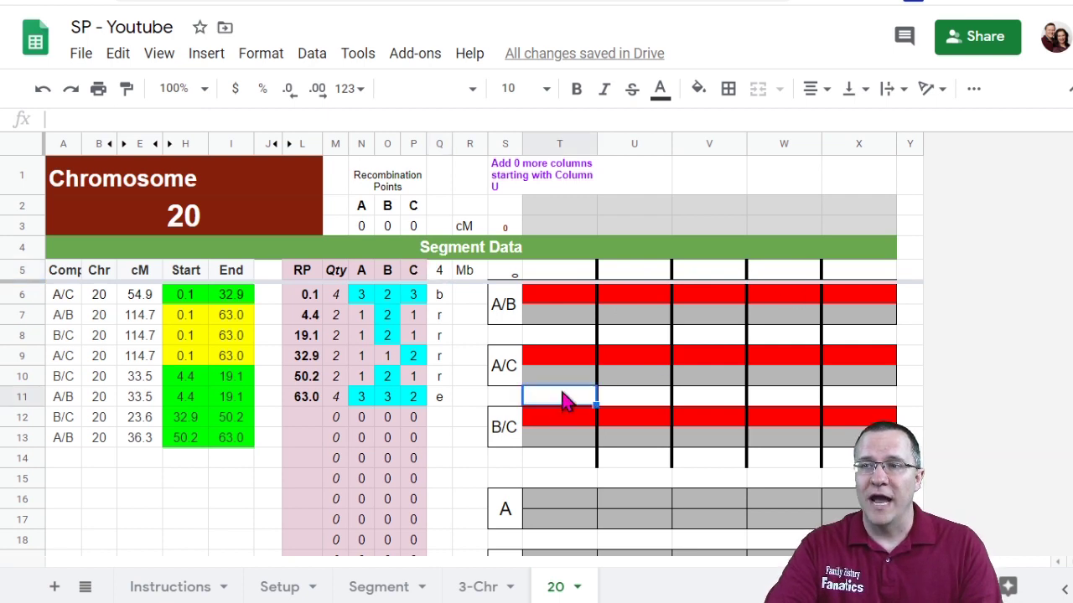
{"action": "left_click_drag", "start_coordinate": [509, 281], "coordinate": [854, 519]}
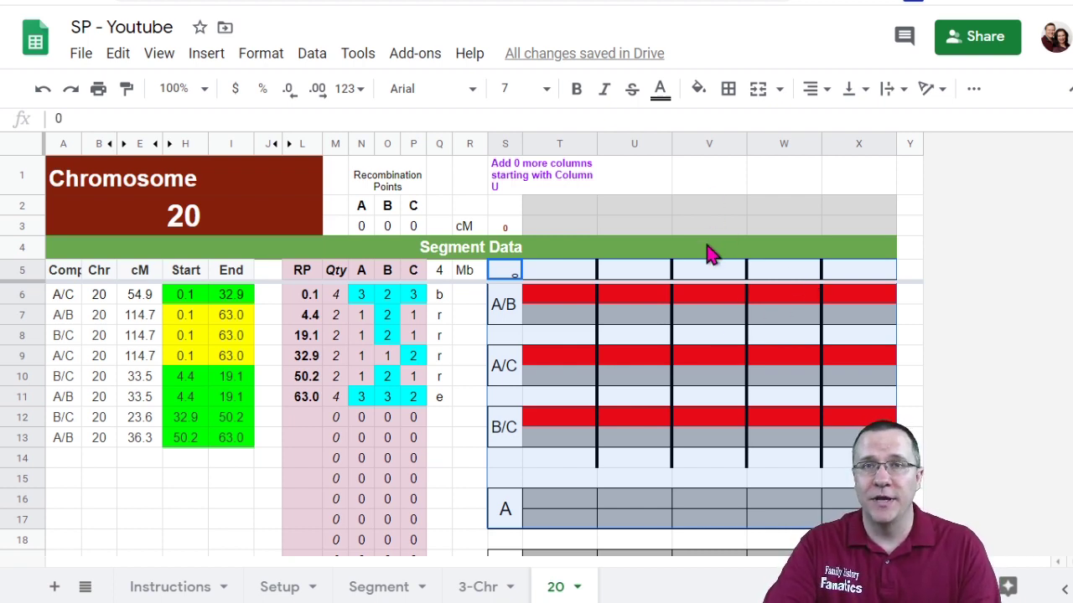
{"action": "left_click_drag", "start_coordinate": [640, 144], "coordinate": [783, 138]}
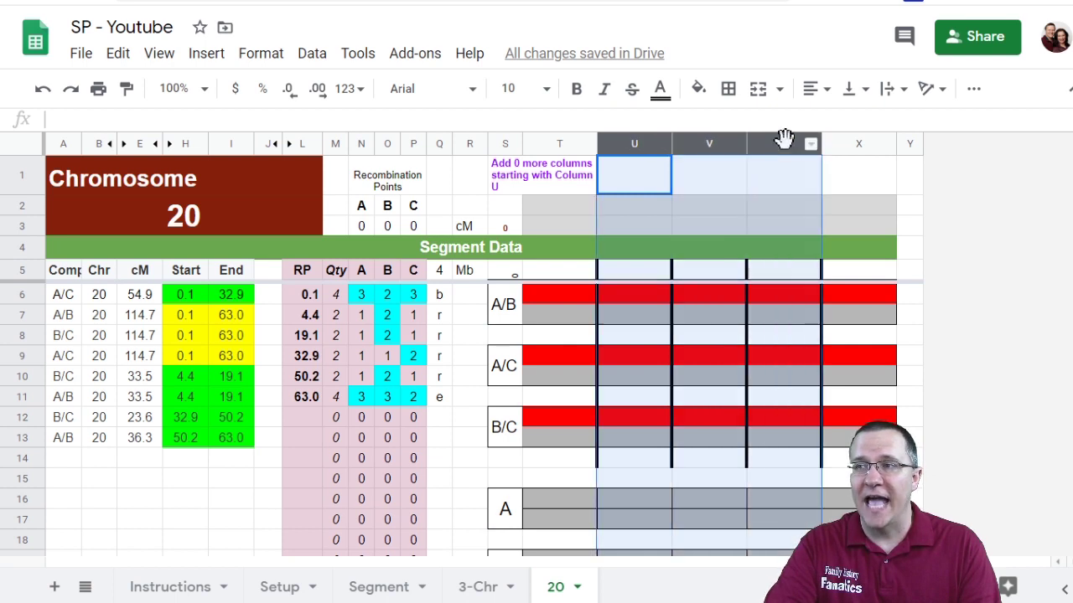
{"action": "right_click", "coordinate": [769, 141]}
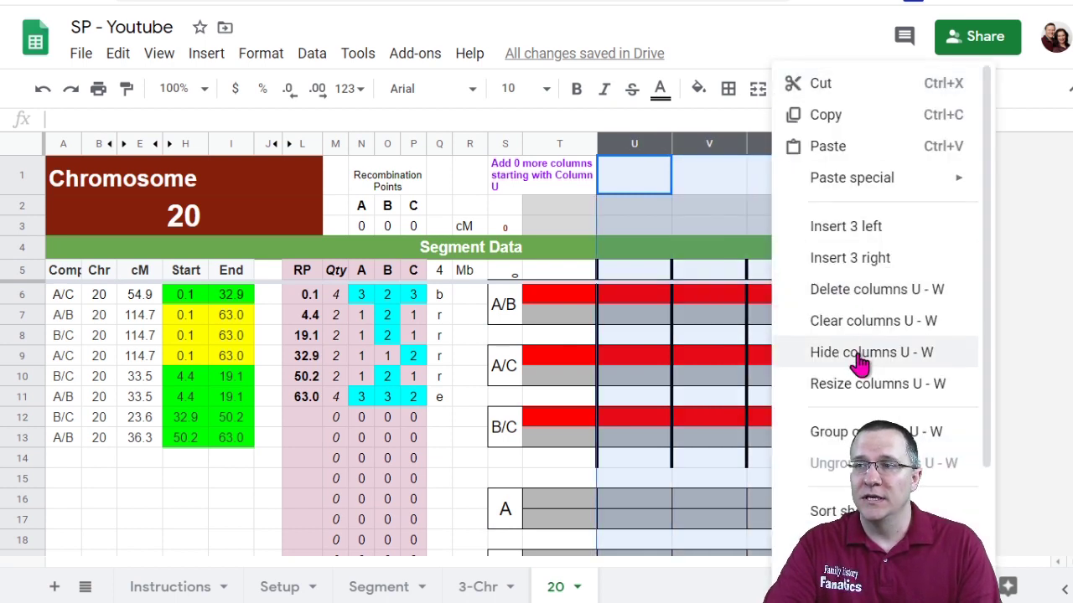
{"action": "left_click", "coordinate": [805, 226]}
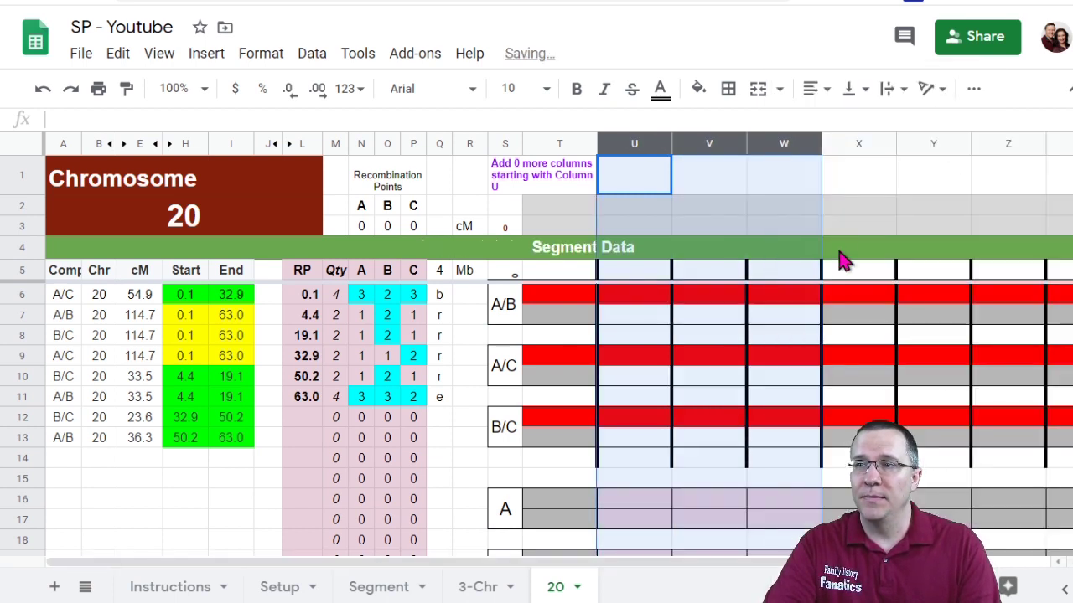
Finish adjusting the columns inserted at column U so the comparison chart spans columns T to X.
{"action": "right_click", "coordinate": [695, 144]}
{"action": "left_click", "coordinate": [759, 287]}
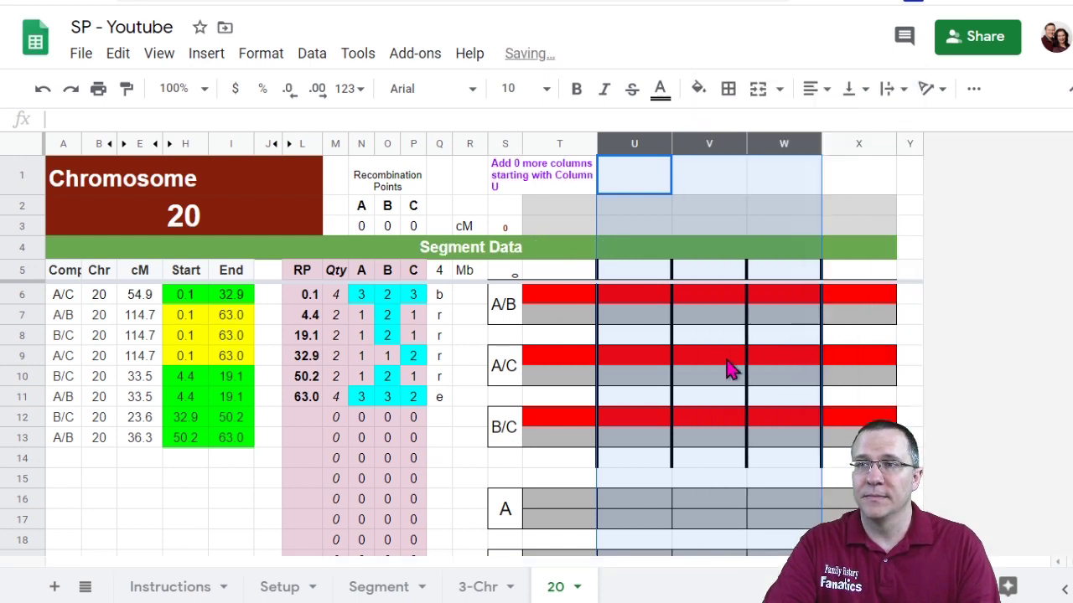
{"action": "left_click", "coordinate": [702, 338]}
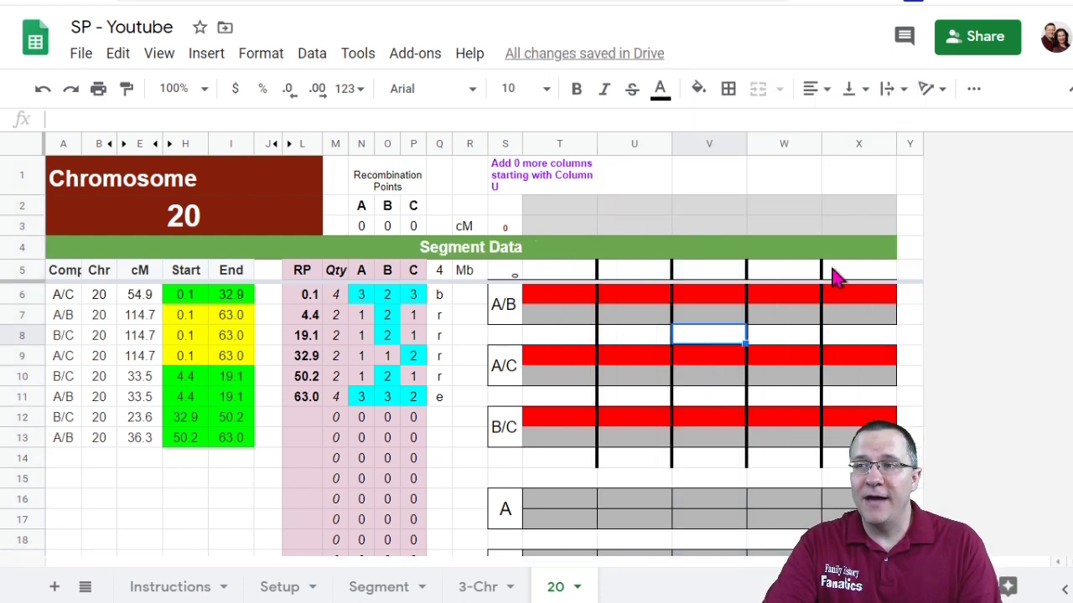
Enter the recombination points from the RP column across the Mb row in S5:X5: 0.1, 4.4, 19.1, 32.9, 50.2 and 63.0.
{"action": "left_click", "coordinate": [513, 273]}
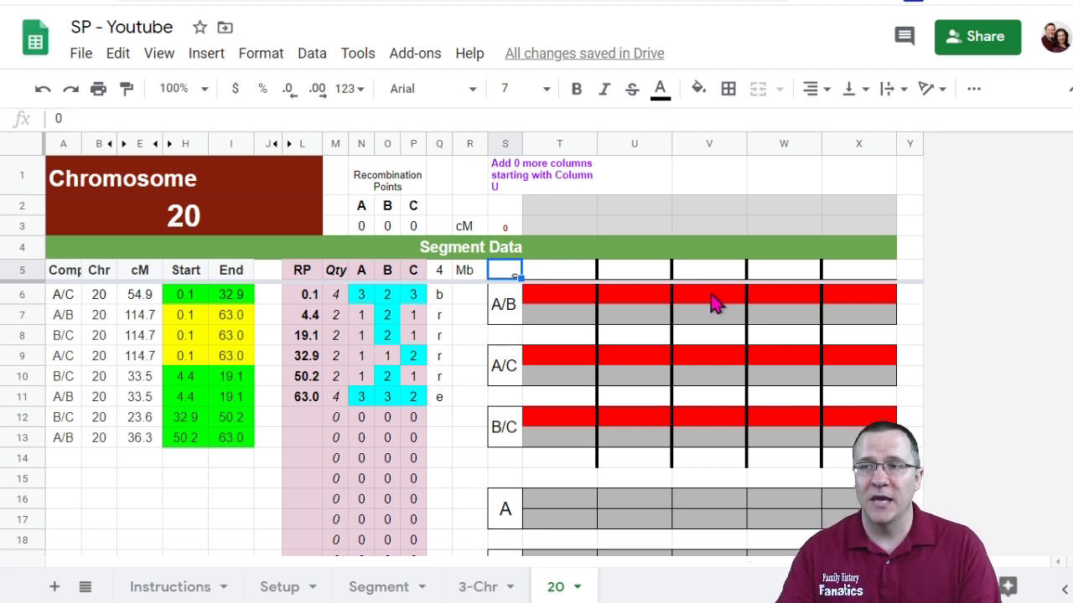
{"action": "left_click_drag", "start_coordinate": [473, 276], "coordinate": [848, 281]}
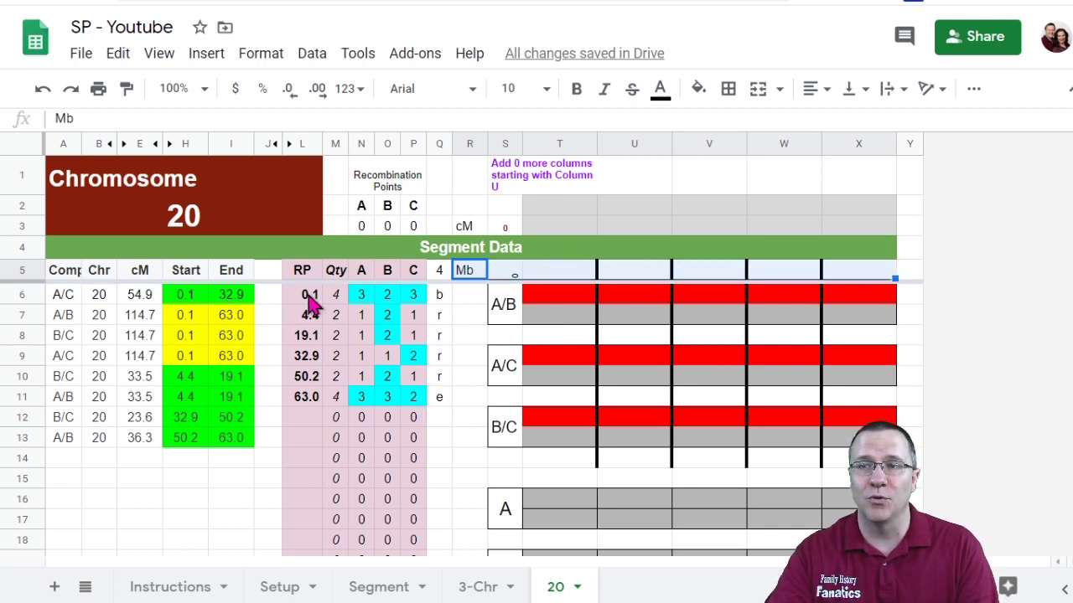
{"action": "left_click_drag", "start_coordinate": [310, 303], "coordinate": [307, 408]}
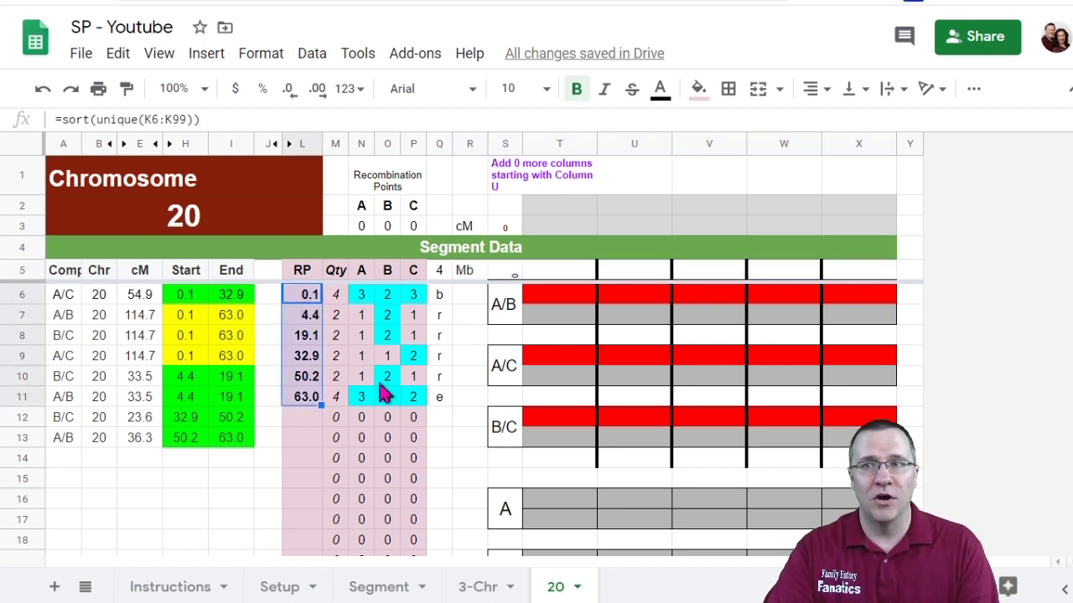
{"action": "left_click", "coordinate": [515, 275]}
{"action": "type", "text": "0.1"}
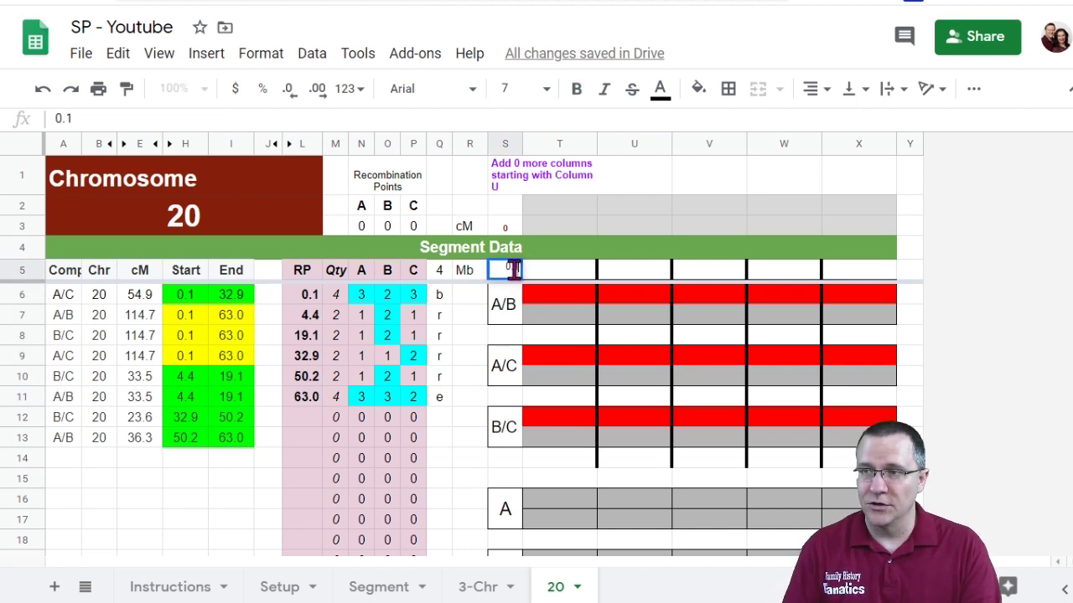
{"action": "key", "text": "Tab"}
{"action": "type", "text": "4.4"}
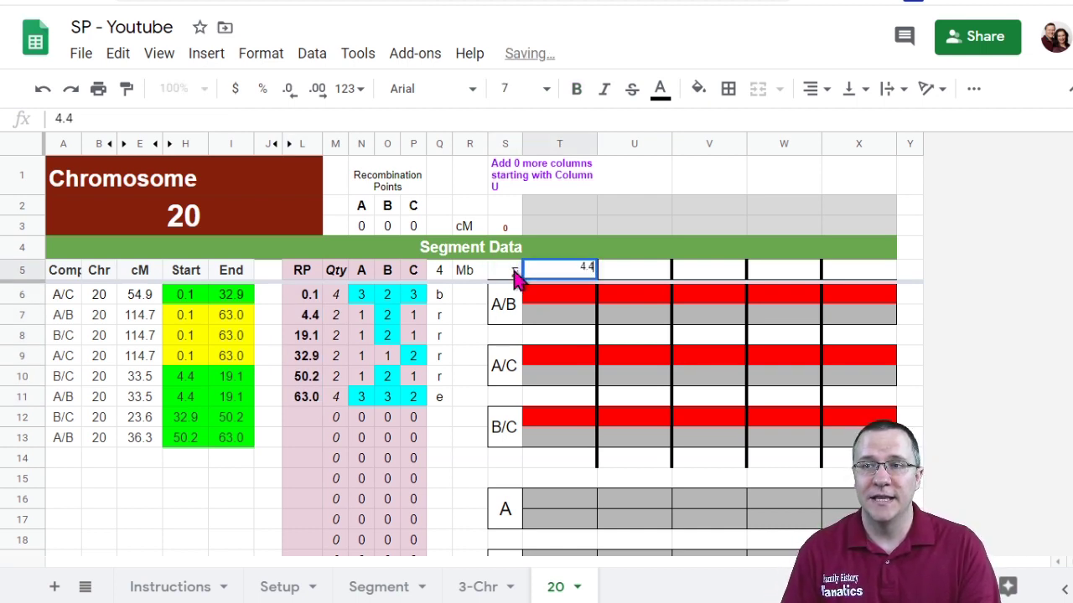
{"action": "key", "text": "Tab"}
{"action": "type", "text": "19"}
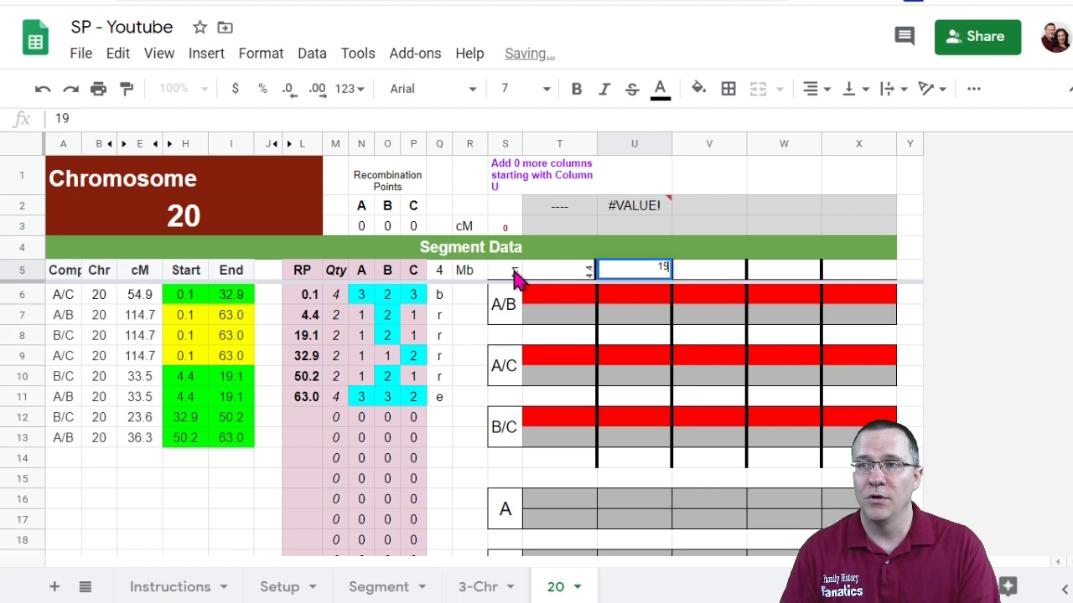
{"action": "type", "text": ".1"}
{"action": "key", "text": "Tab"}
{"action": "type", "text": "3"}
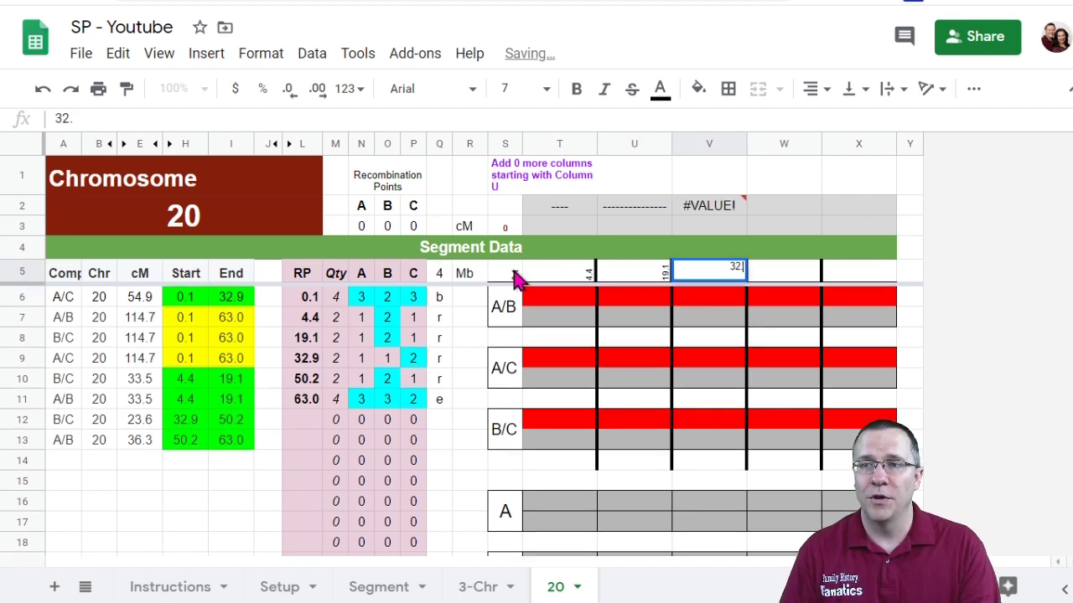
{"action": "type", "text": "2.9"}
{"action": "key", "text": "Tab"}
{"action": "type", "text": "50"}
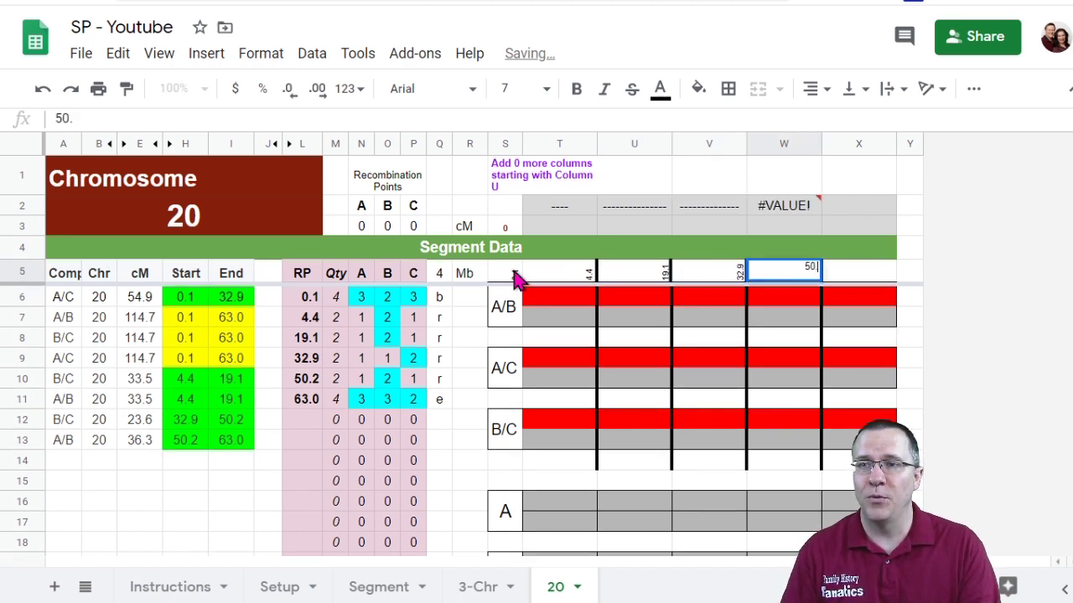
{"action": "key", "text": "Tab"}
{"action": "type", "text": "63"}
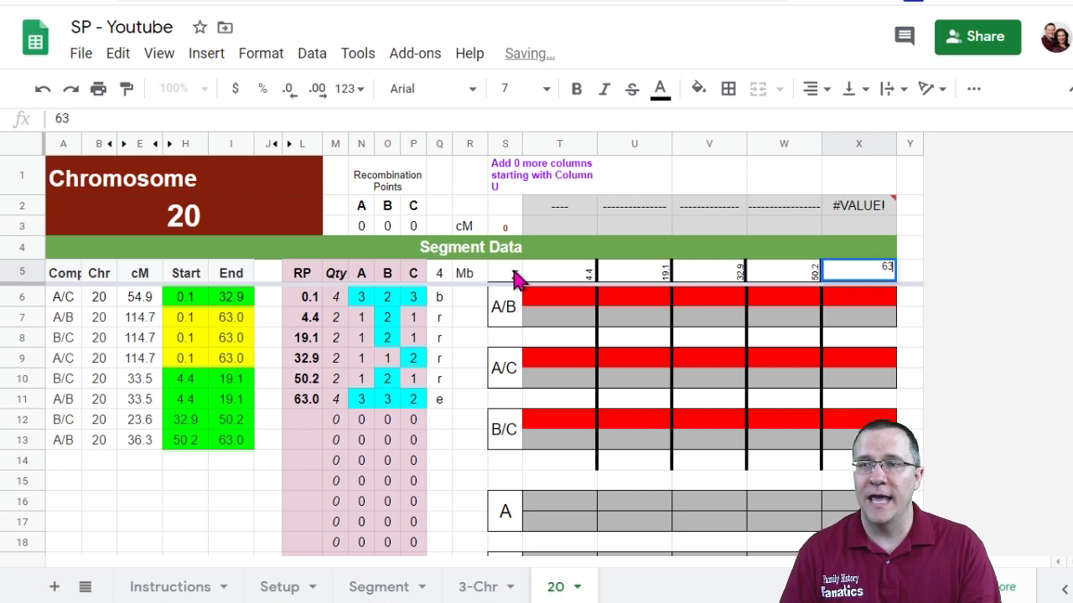
{"action": "type", "text": ".0"}
{"action": "key", "text": "Return"}
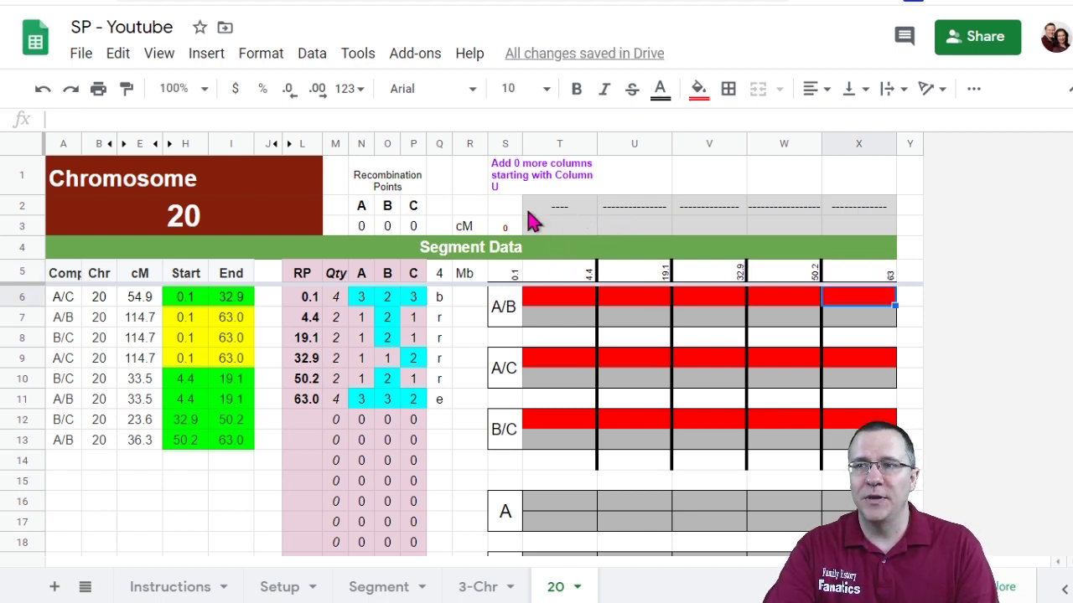
Fit the widths of chart columns T to X to the dash strings in row 2.
{"action": "left_click_drag", "start_coordinate": [533, 211], "coordinate": [865, 216]}
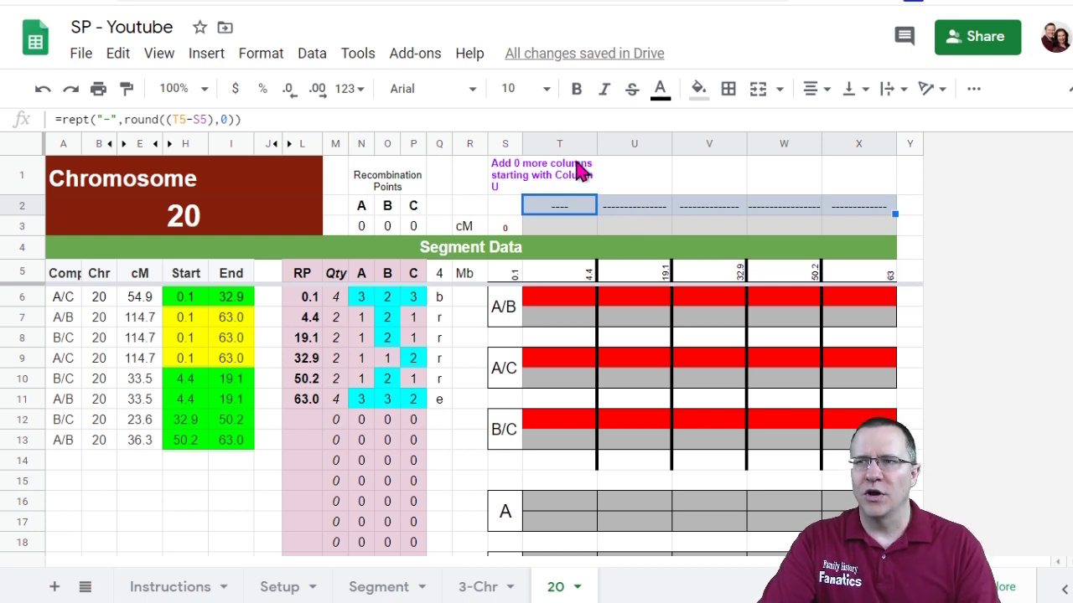
{"action": "left_click_drag", "start_coordinate": [558, 142], "coordinate": [872, 144]}
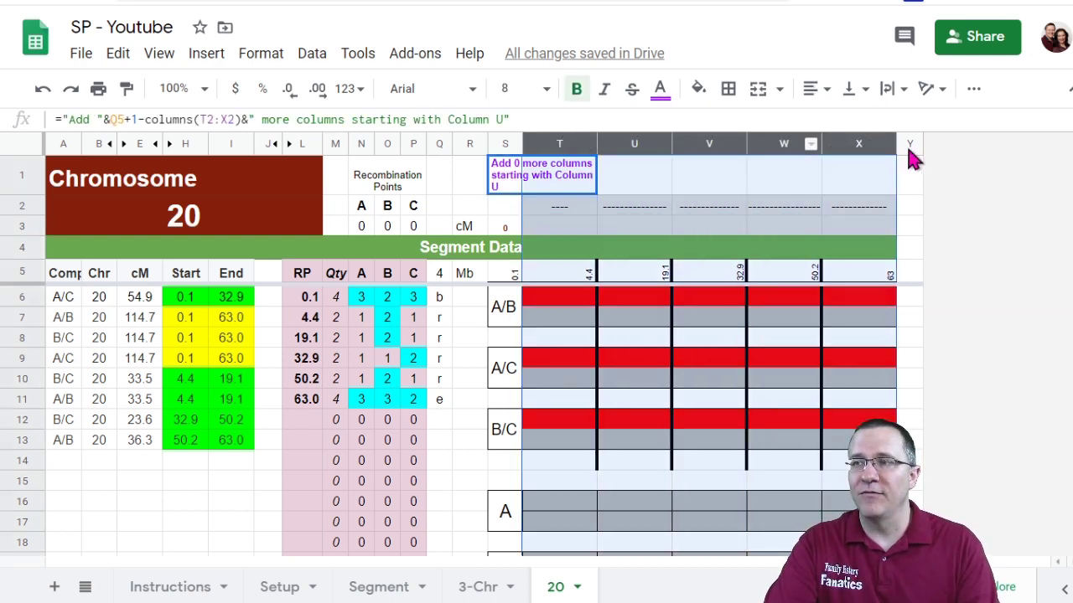
{"action": "double_click", "coordinate": [895, 142]}
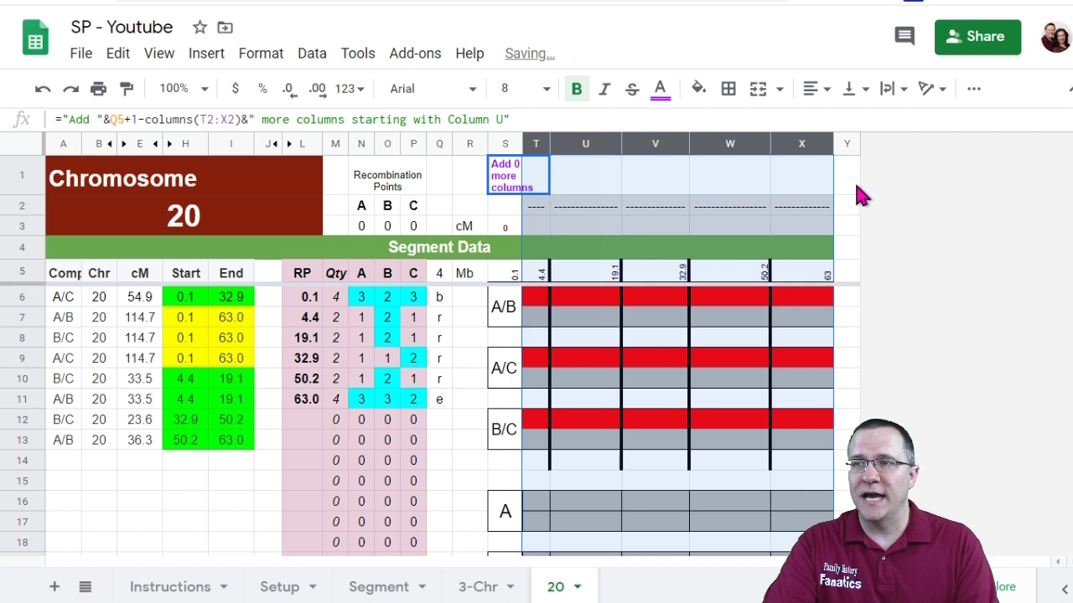
{"action": "left_click", "coordinate": [653, 345]}
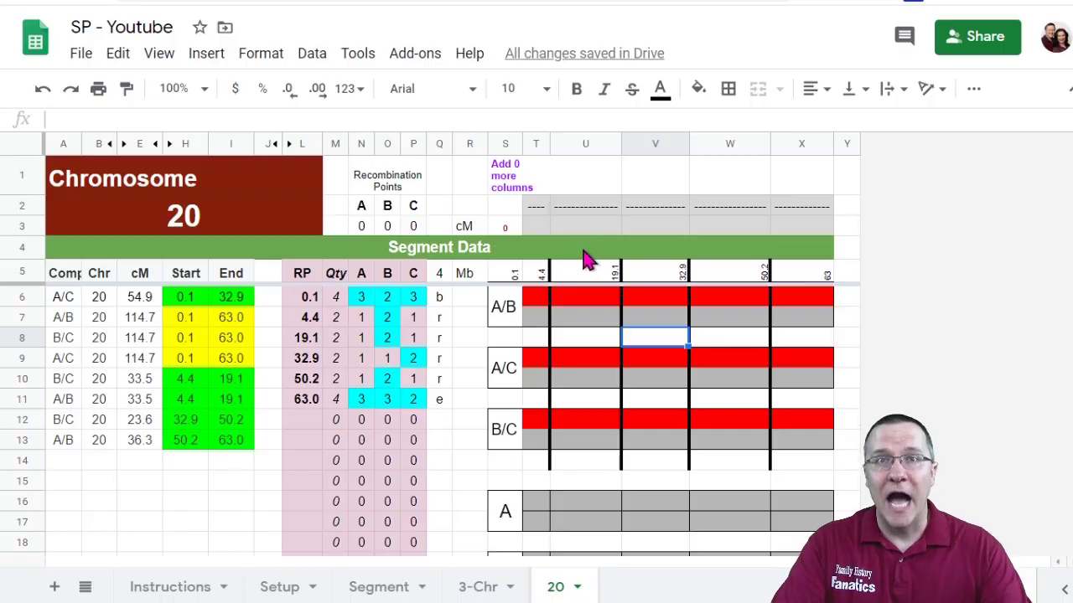
Enter 33.5 in the cM row at U3 for the 4.4 to 19.1 interval, taken from the B/C segment in row 10.
{"action": "left_click", "coordinate": [539, 228]}
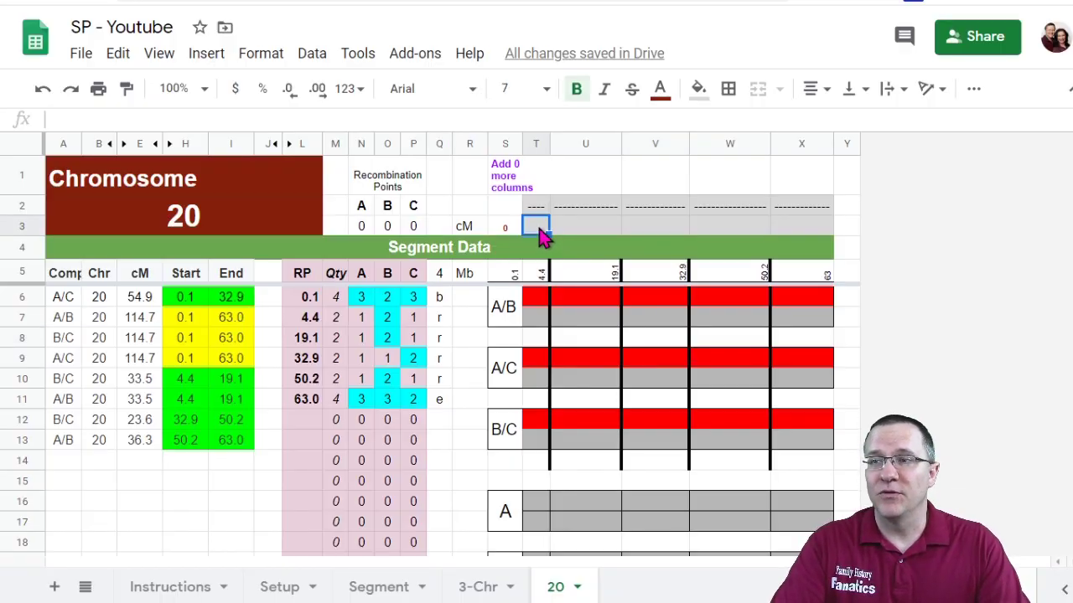
{"action": "left_click_drag", "start_coordinate": [804, 231], "coordinate": [540, 234]}
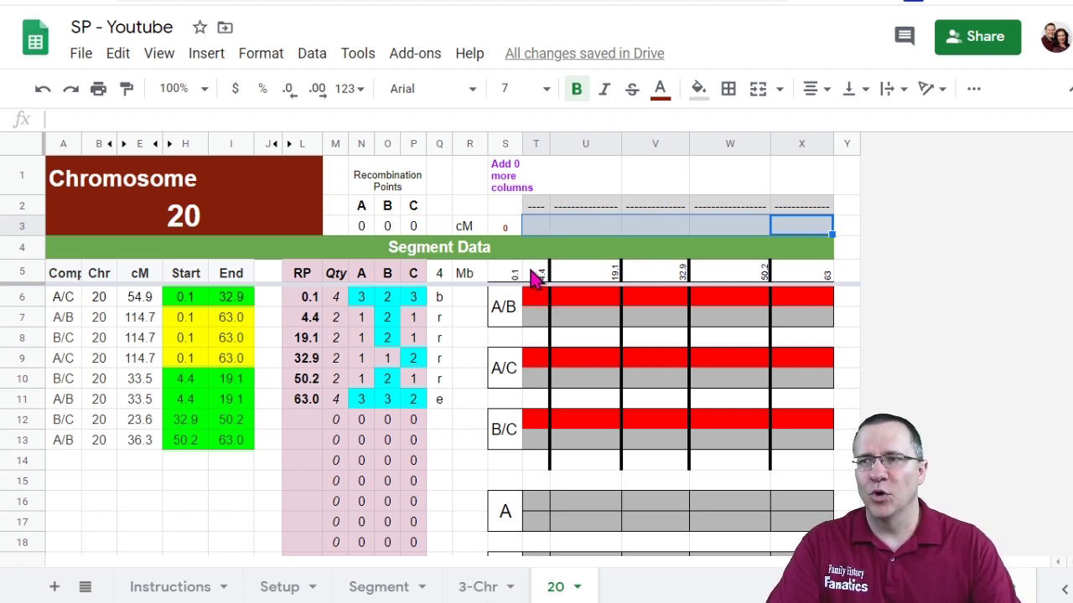
{"action": "left_click", "coordinate": [543, 284]}
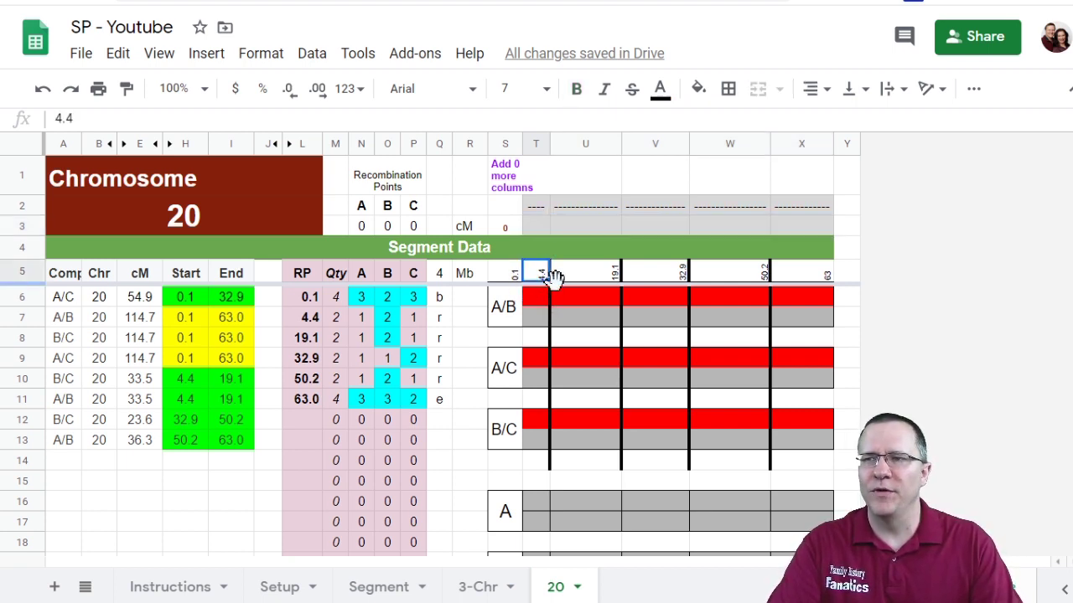
{"action": "left_click", "coordinate": [587, 284]}
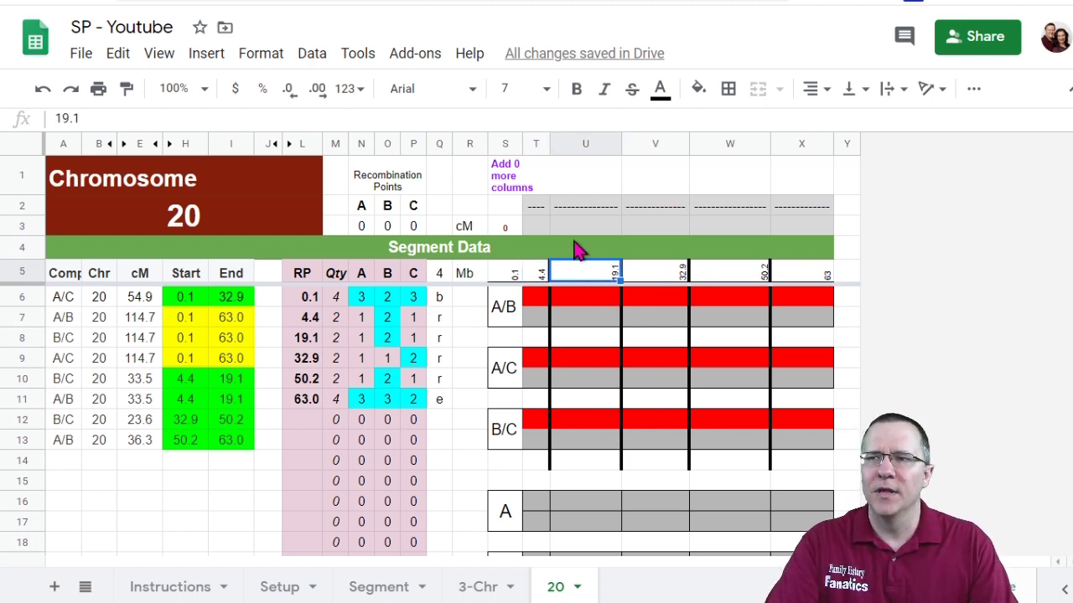
{"action": "left_click", "coordinate": [584, 228]}
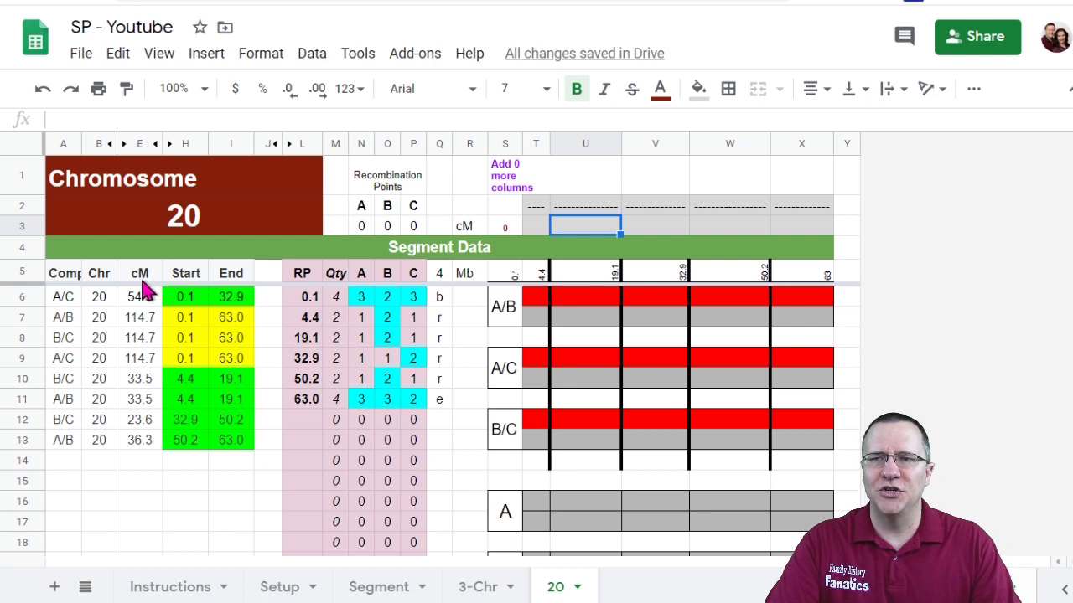
{"action": "left_click_drag", "start_coordinate": [141, 298], "coordinate": [142, 451]}
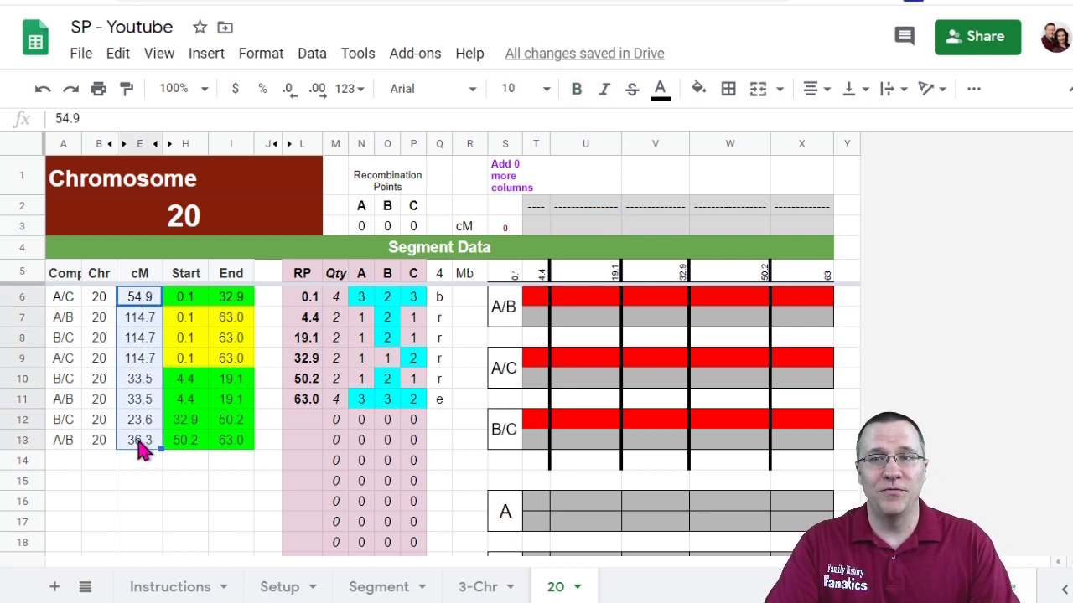
{"action": "left_click", "coordinate": [250, 335]}
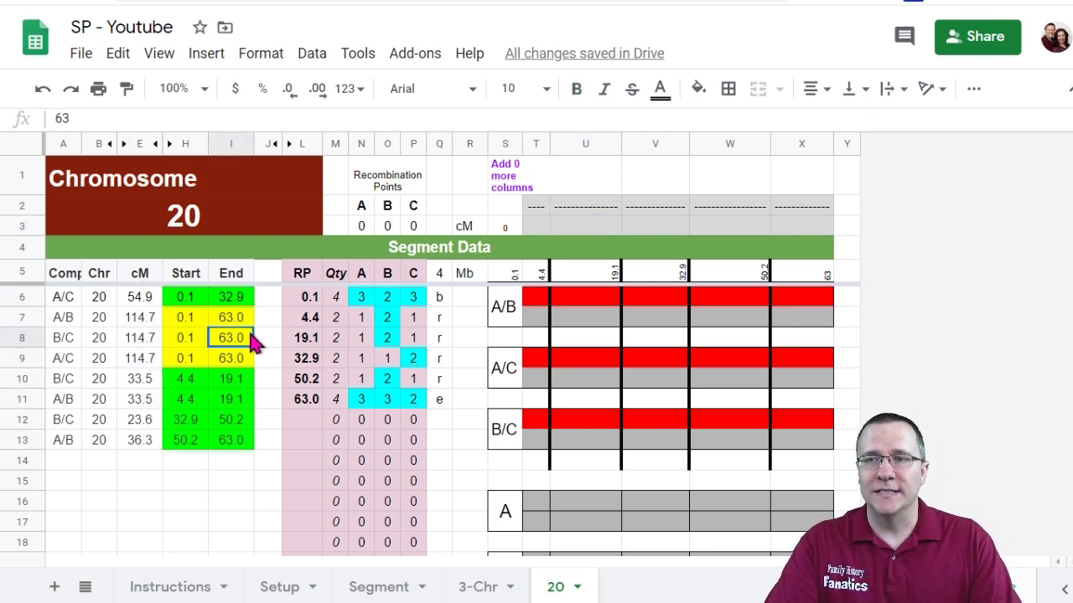
{"action": "left_click", "coordinate": [203, 382]}
{"action": "left_click", "coordinate": [229, 379]}
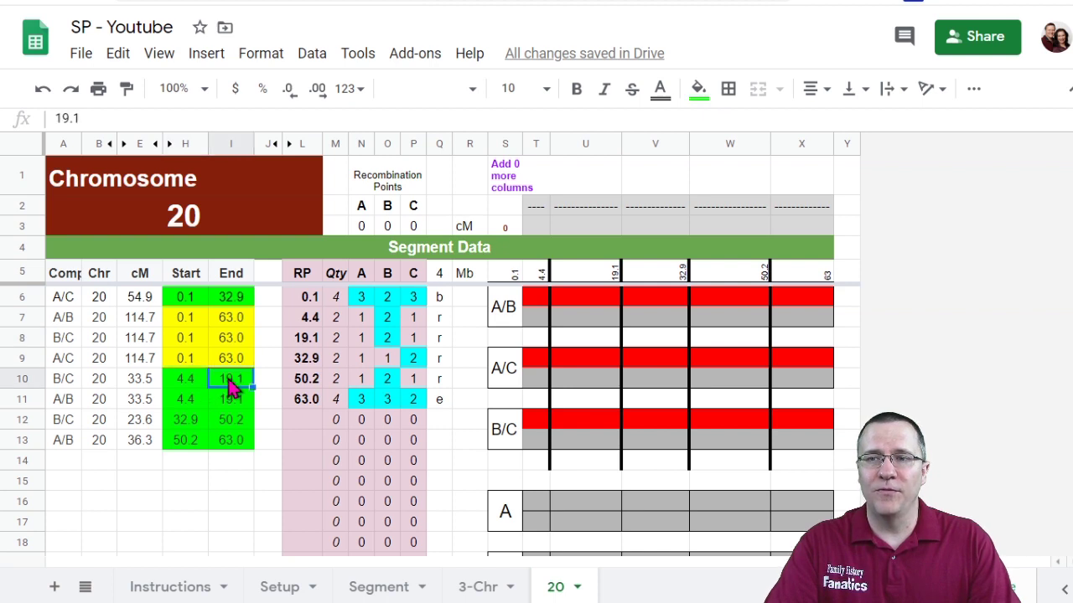
{"action": "left_click", "coordinate": [136, 382]}
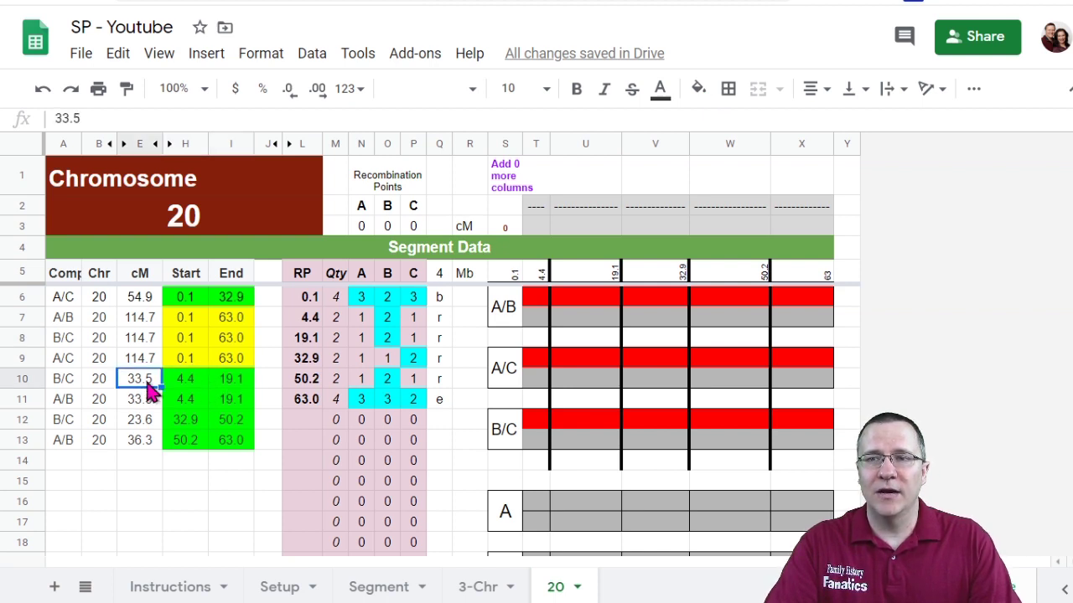
{"action": "left_click", "coordinate": [589, 228]}
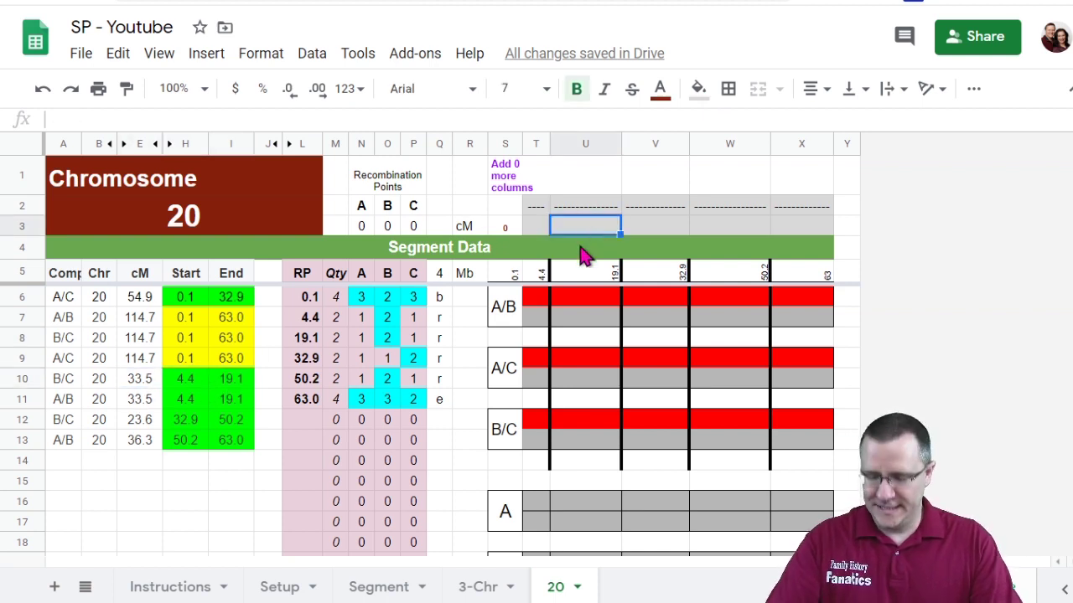
{"action": "type", "text": "33.5"}
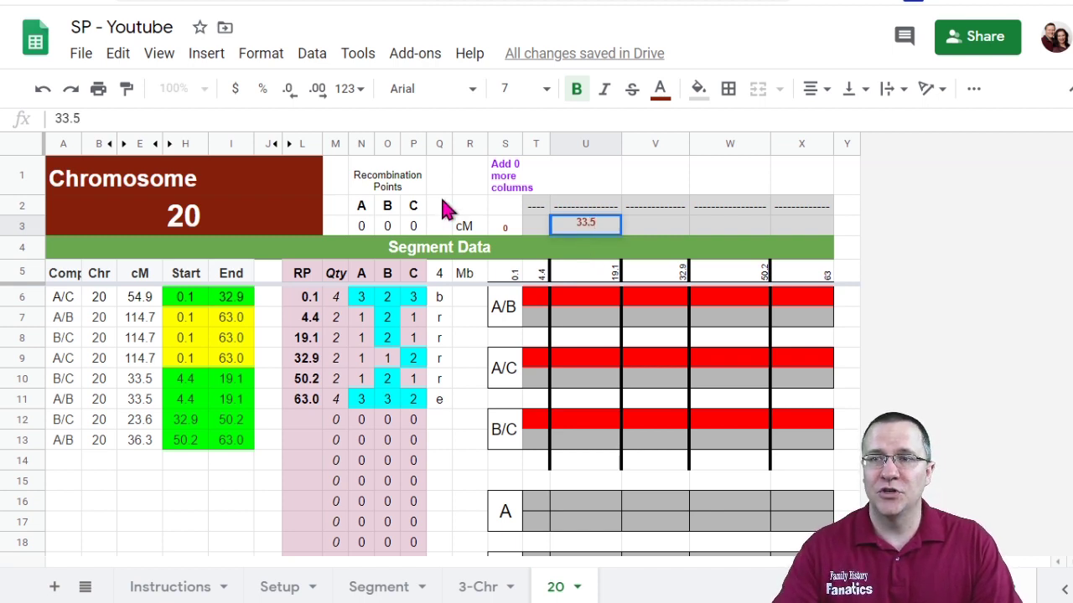
{"action": "key", "text": "Return"}
Enter 23.6 in the cM row at W3, taken from the 32.9 to 50.2 segment in row 12.
{"action": "left_click", "coordinate": [725, 231]}
{"action": "left_click", "coordinate": [189, 423]}
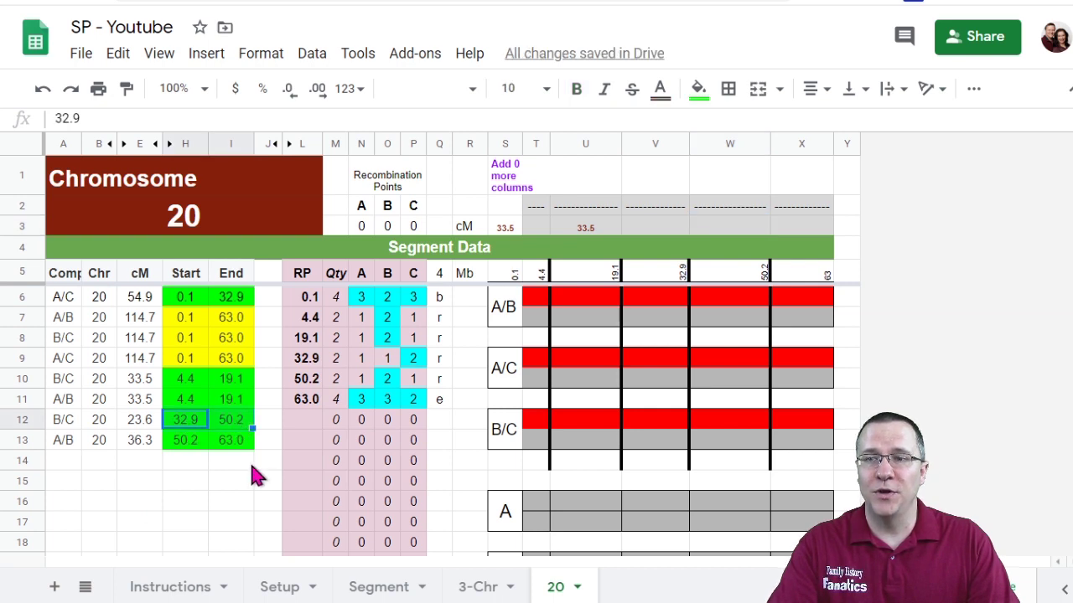
{"action": "left_click", "coordinate": [726, 229]}
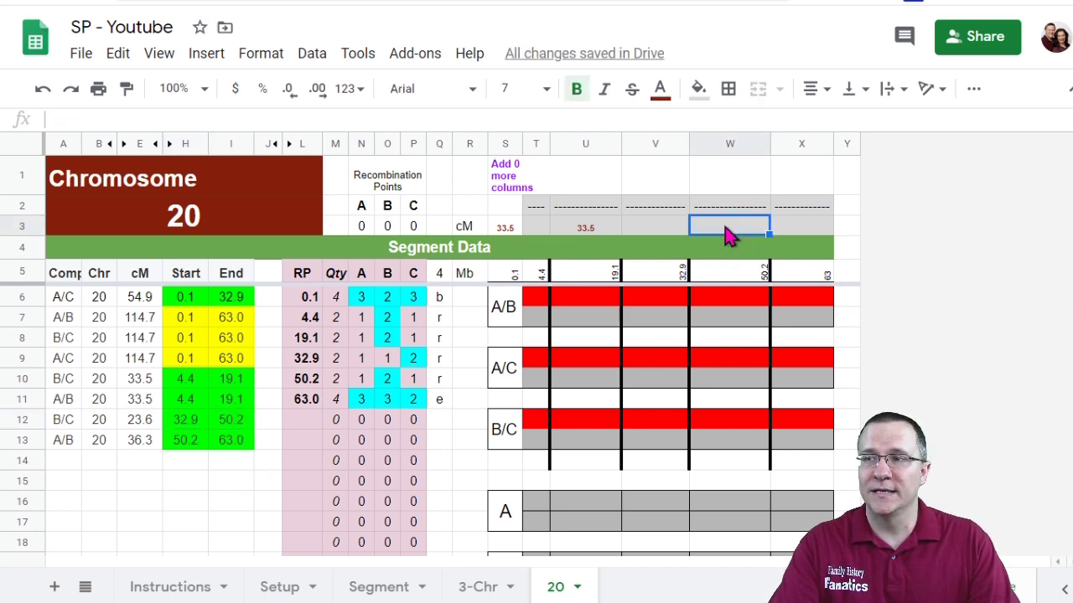
{"action": "type", "text": "23"}
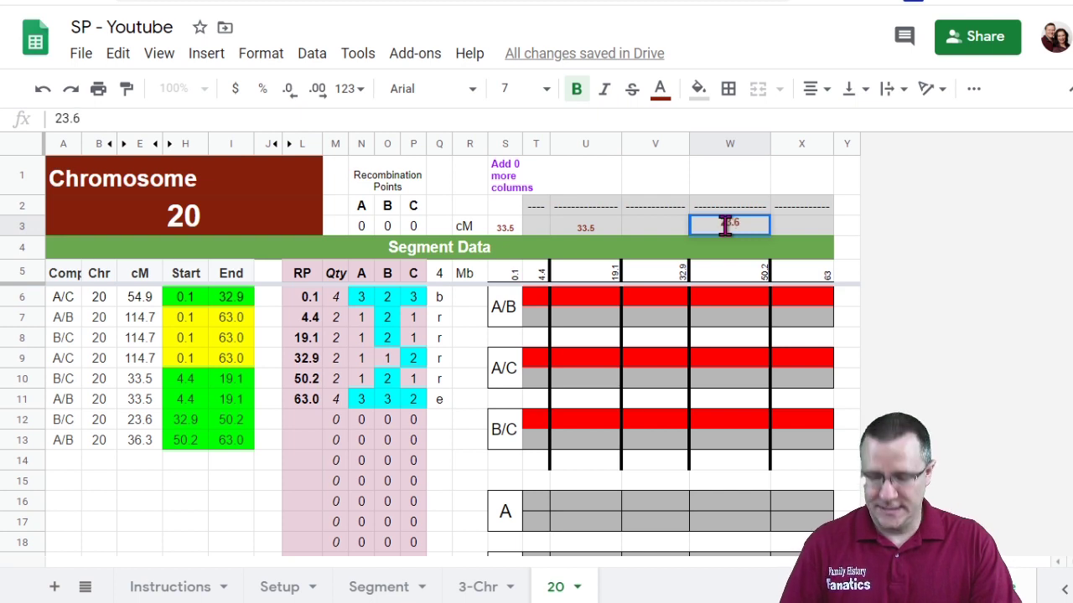
{"action": "type", "text": ".6"}
{"action": "key", "text": "Return"}
Enter 36.3 in the cM row at X3 for the 50.2 to 63.0 interval.
{"action": "key", "text": "Up"}
{"action": "key", "text": "Up"}
{"action": "key", "text": "Right"}
{"action": "key", "text": "Down"}
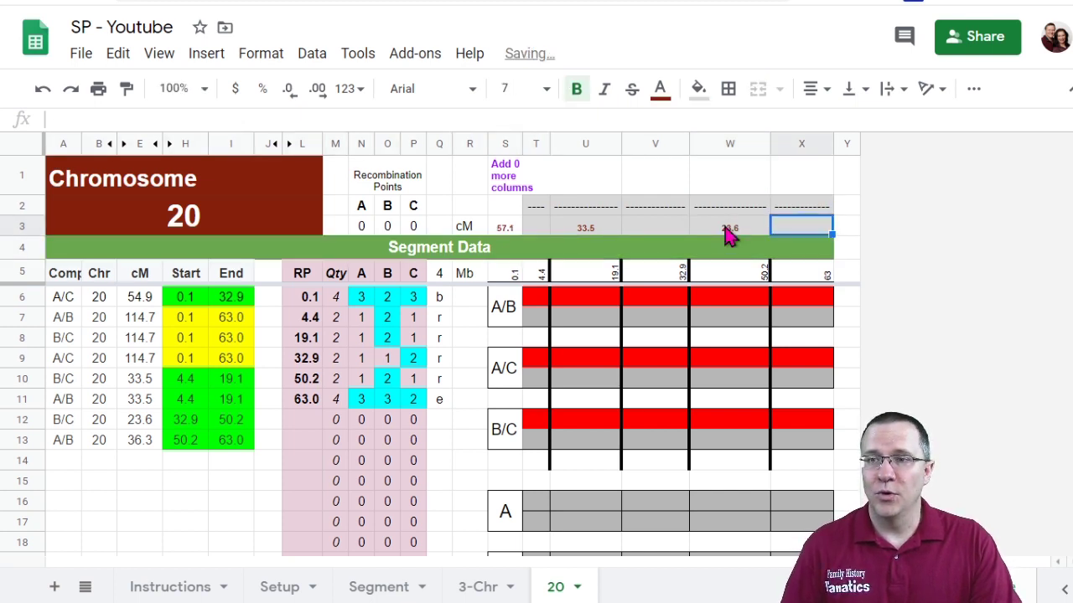
{"action": "type", "text": "36.3"}
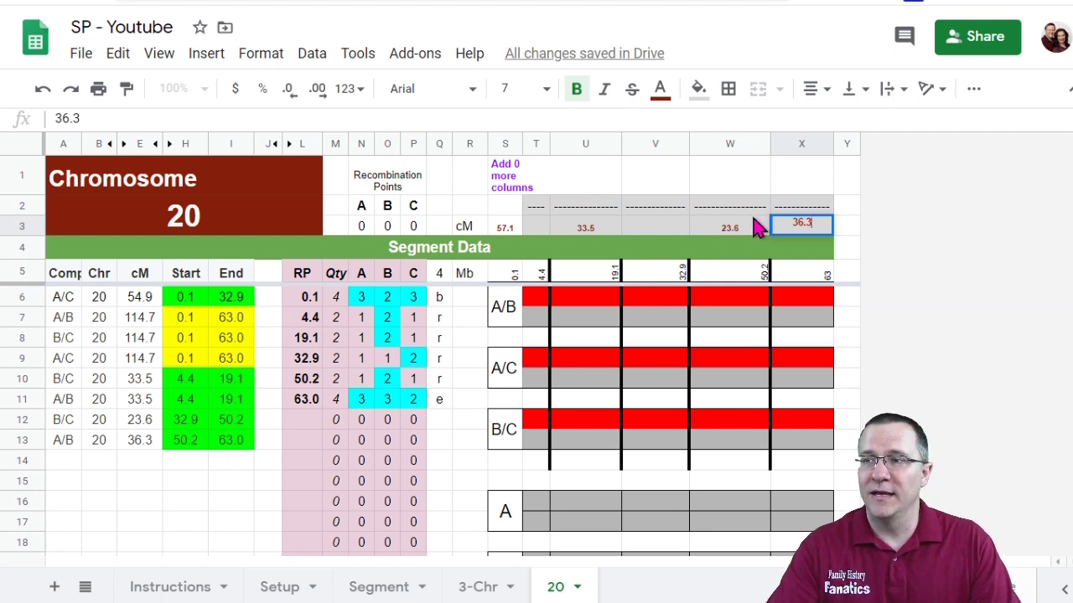
Examine the unfilled cM cells T3 and V3 against the start and end points of the segments in rows 6 and 7.
{"action": "left_click", "coordinate": [659, 231]}
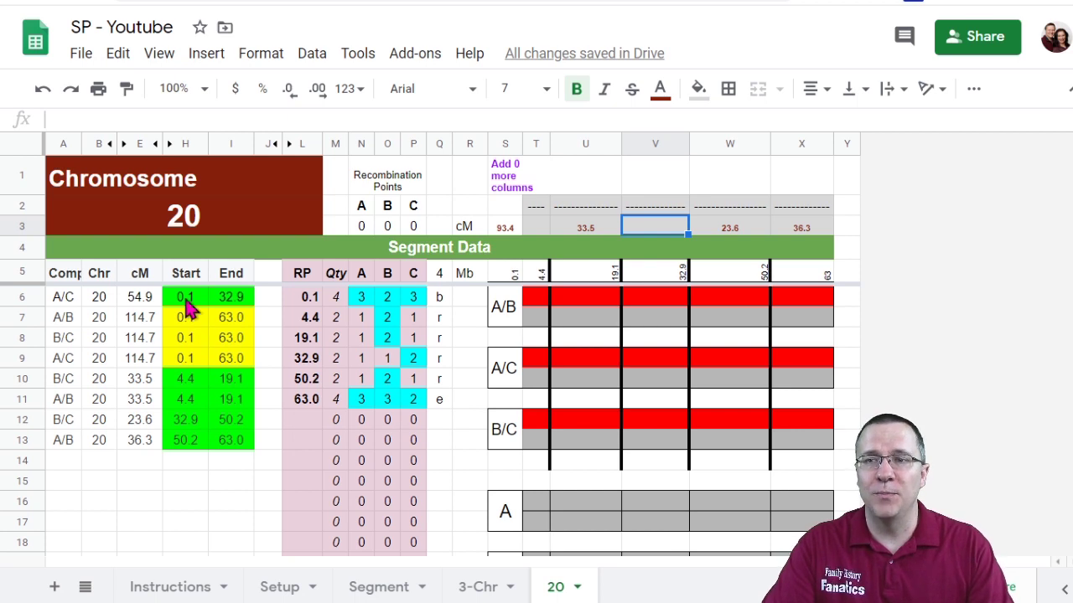
{"action": "left_click", "coordinate": [240, 306]}
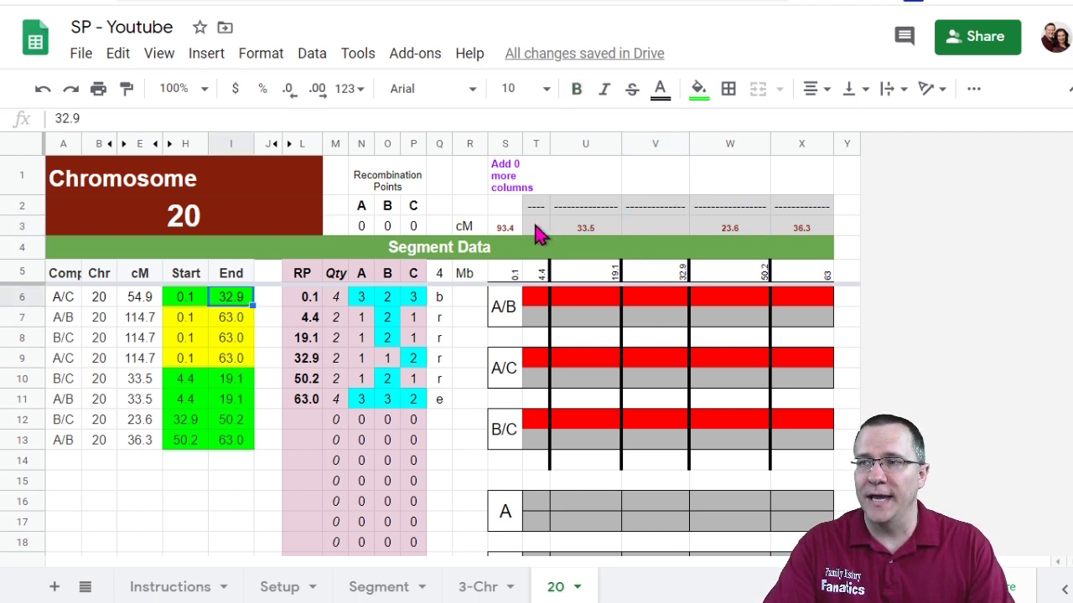
{"action": "left_click_drag", "start_coordinate": [536, 228], "coordinate": [659, 226]}
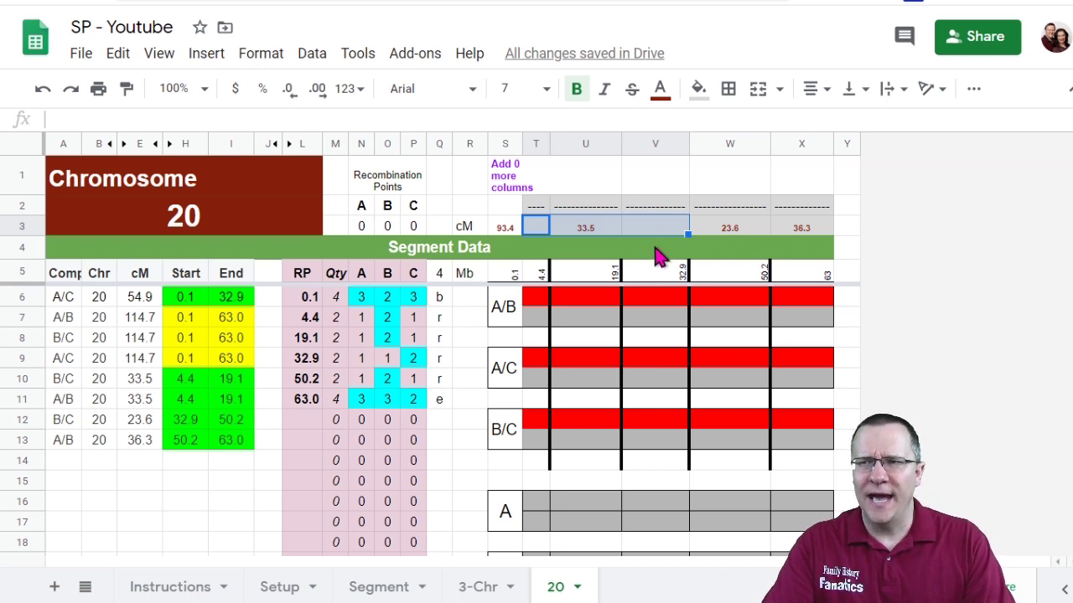
{"action": "left_click", "coordinate": [650, 227]}
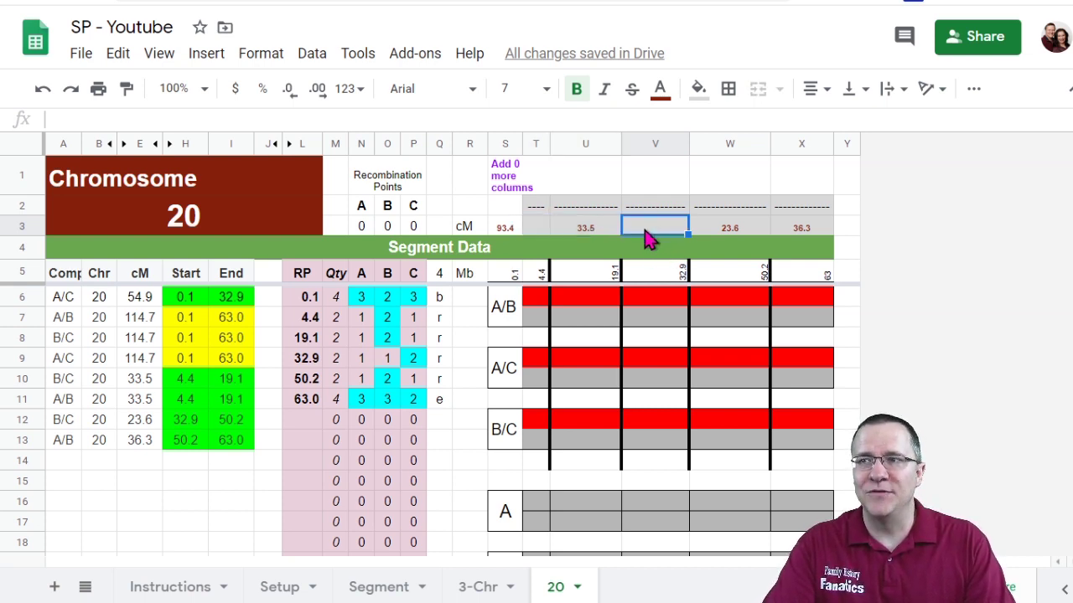
{"action": "left_click", "coordinate": [537, 229]}
{"action": "left_click", "coordinate": [665, 235]}
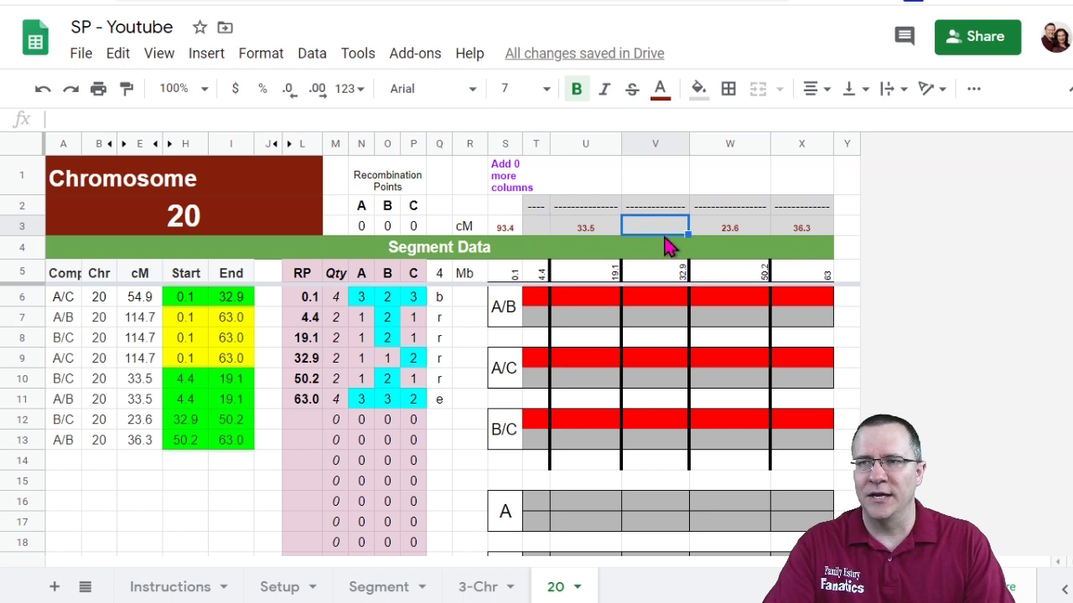
{"action": "left_click", "coordinate": [187, 325]}
{"action": "left_click", "coordinate": [244, 324]}
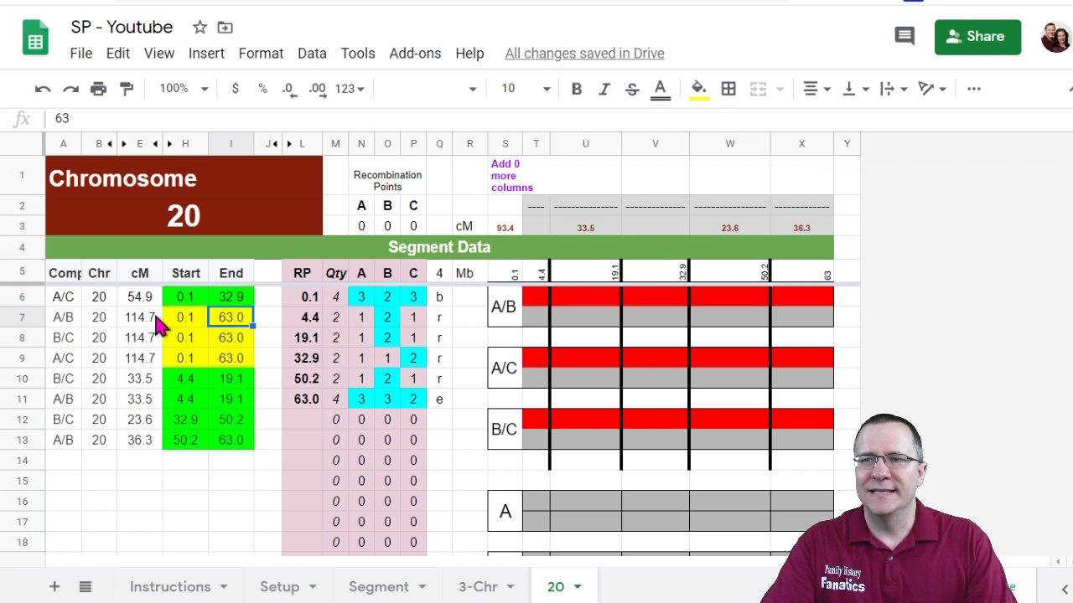
{"action": "left_click", "coordinate": [536, 226]}
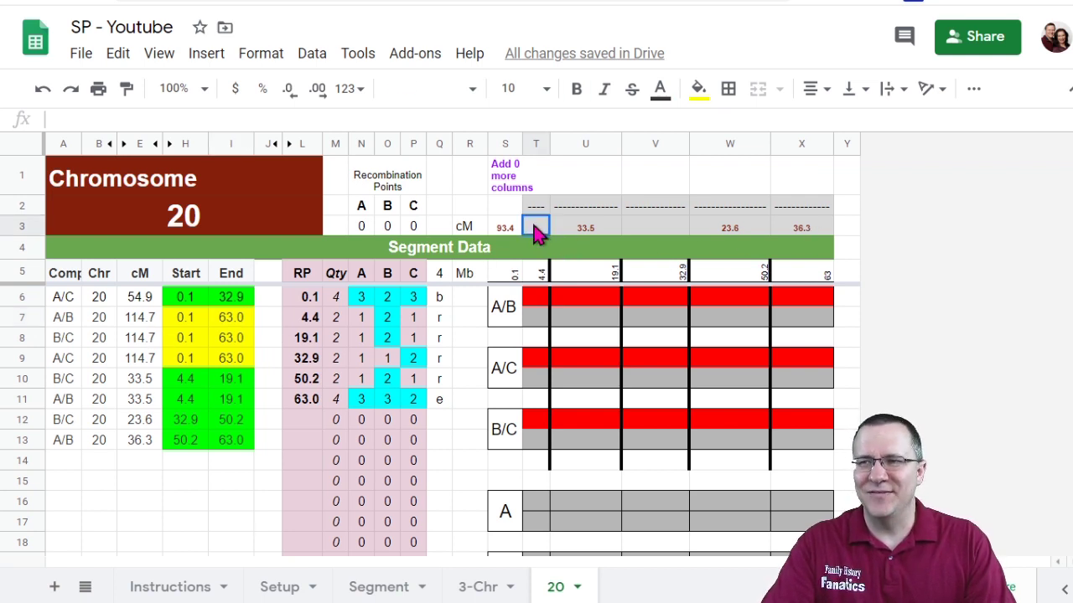
{"action": "left_click", "coordinate": [660, 232]}
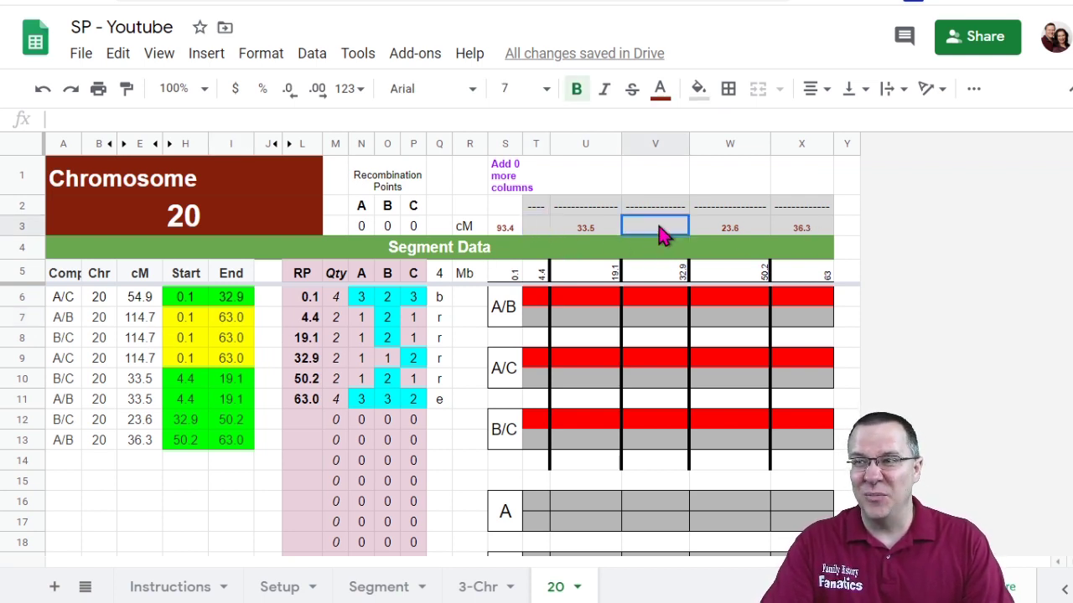
Enter 5 in T3 and 16.4 in V3 as the cM values of the 0.1 to 4.4 and 19.1 to 32.9 intervals.
{"action": "left_click", "coordinate": [537, 234]}
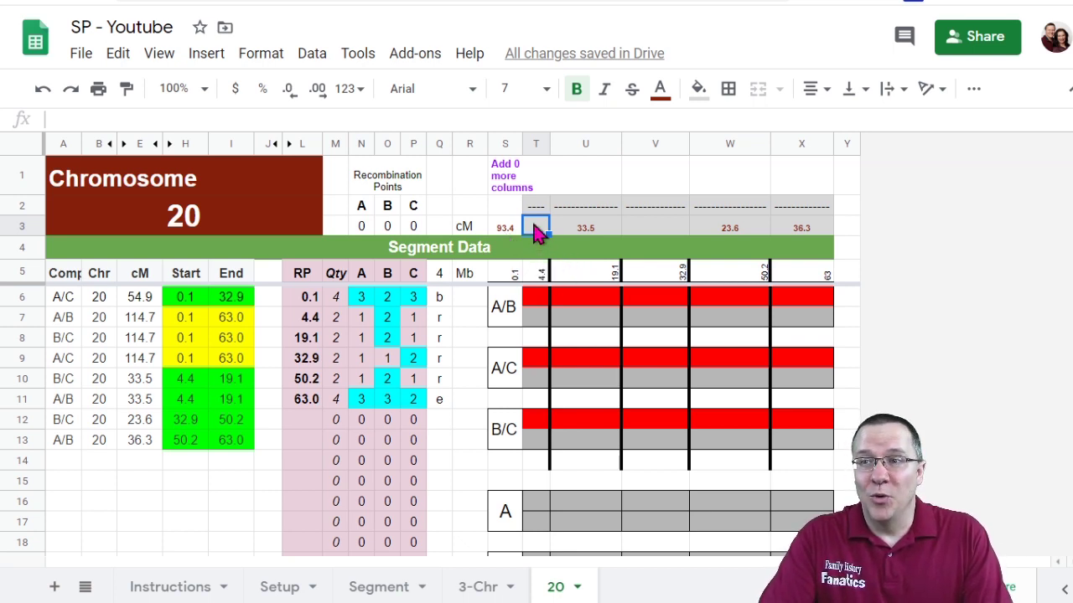
{"action": "type", "text": "5"}
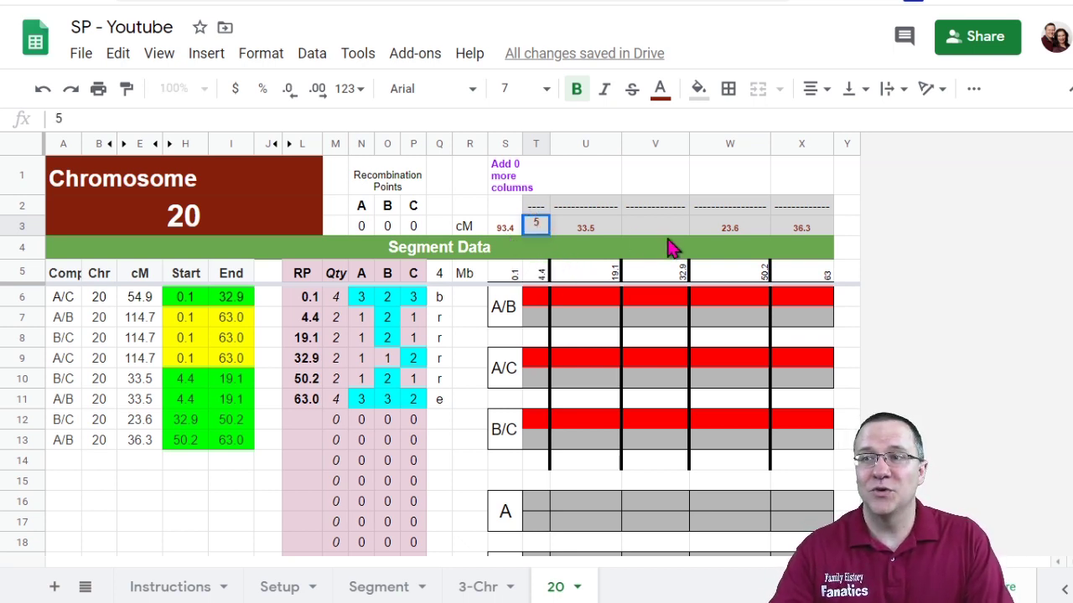
{"action": "left_click", "coordinate": [657, 235]}
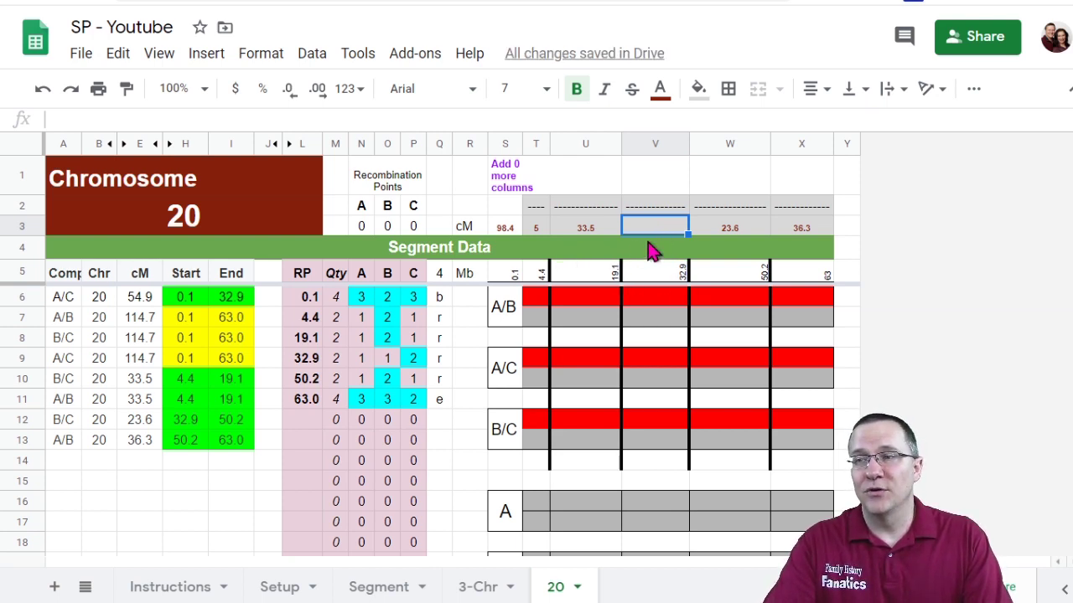
{"action": "type", "text": "16.4"}
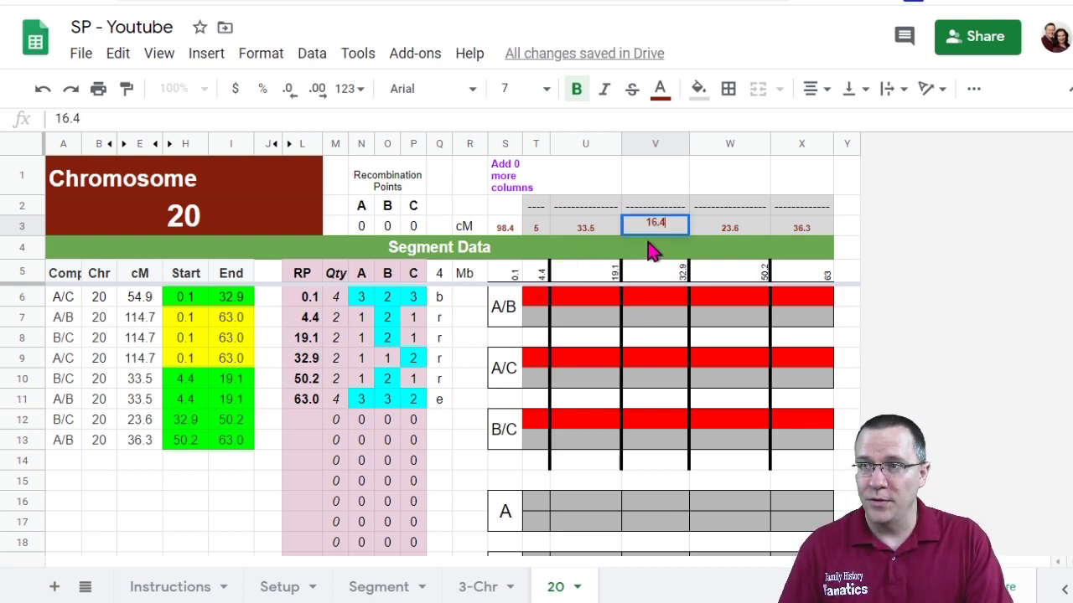
{"action": "key", "text": "Return"}
{"action": "key", "text": "Up"}
{"action": "key", "text": "Up"}
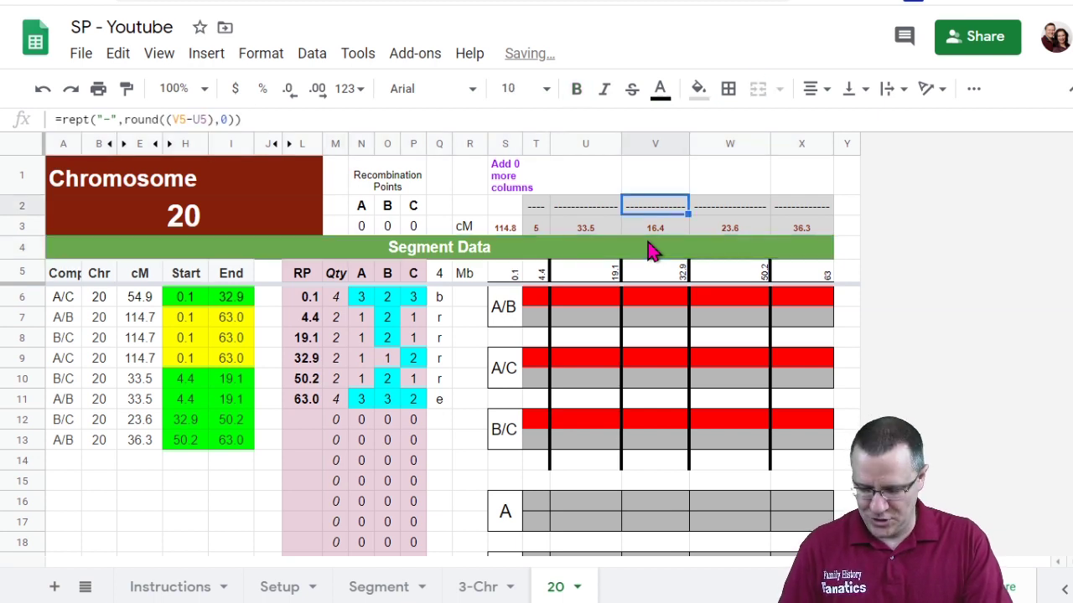
Set the cM value in V3 for the 19.1 to 32.9 interval to 16.3.
{"action": "key", "text": "Down"}
{"action": "type", "text": "16.3"}
{"action": "key", "text": "Return"}
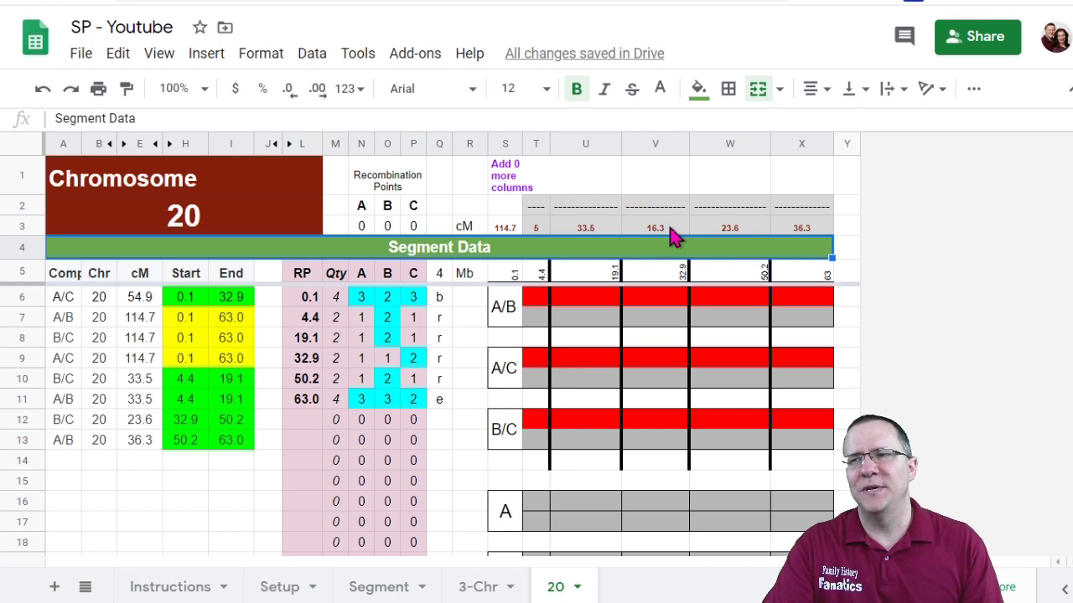
{"action": "left_click", "coordinate": [670, 232]}
{"action": "left_click", "coordinate": [536, 228]}
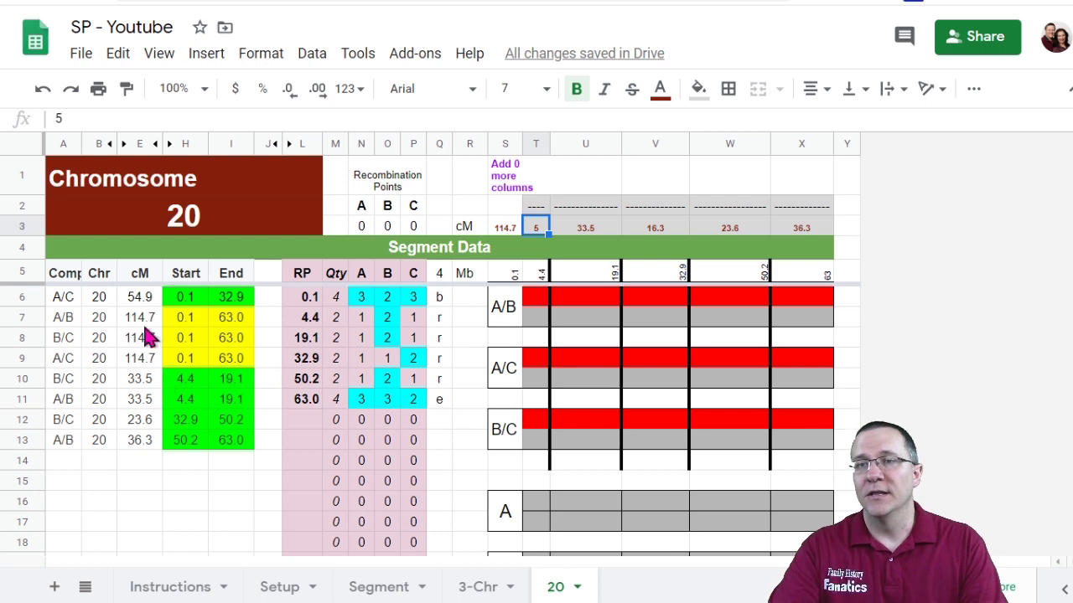
Mark the A/C bar from 0.1 to 32.9 with f in T9, U9 and V9, following the green segment in row 6.
{"action": "left_click", "coordinate": [72, 304]}
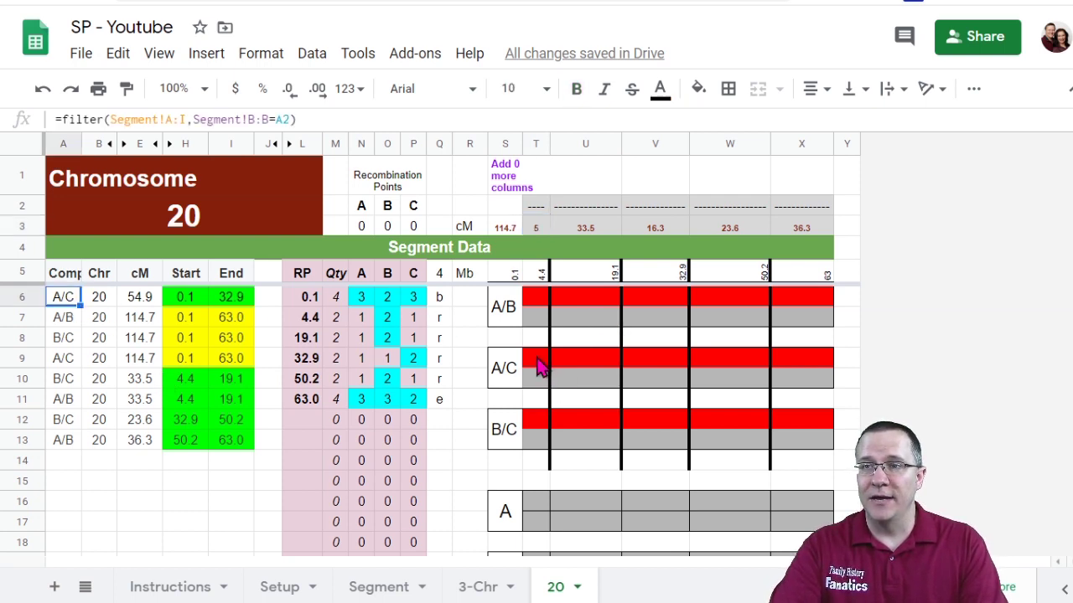
{"action": "left_click", "coordinate": [541, 366]}
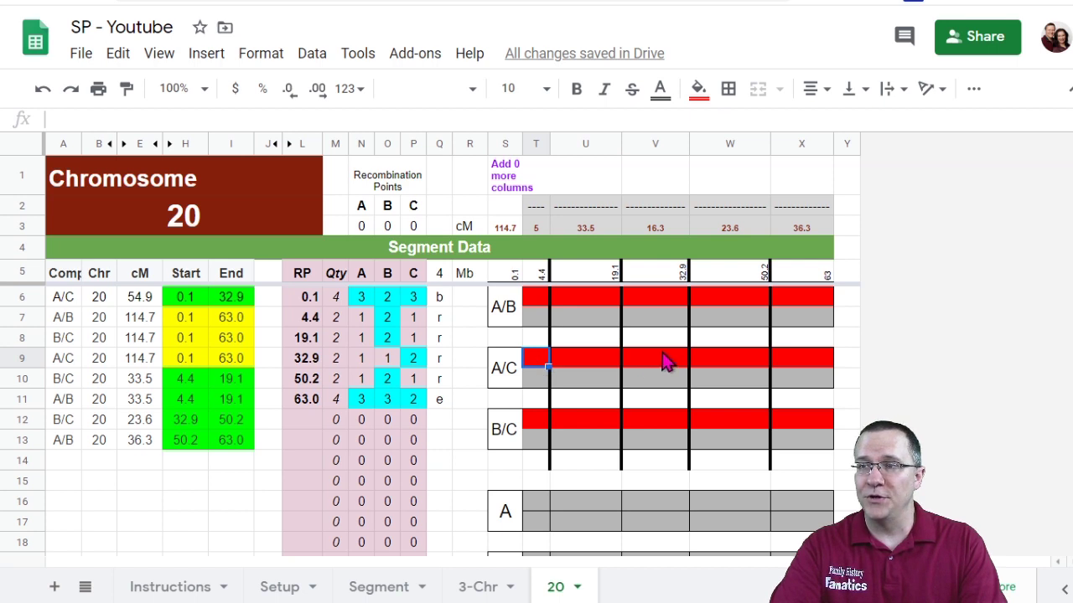
{"action": "left_click_drag", "start_coordinate": [662, 361], "coordinate": [541, 366]}
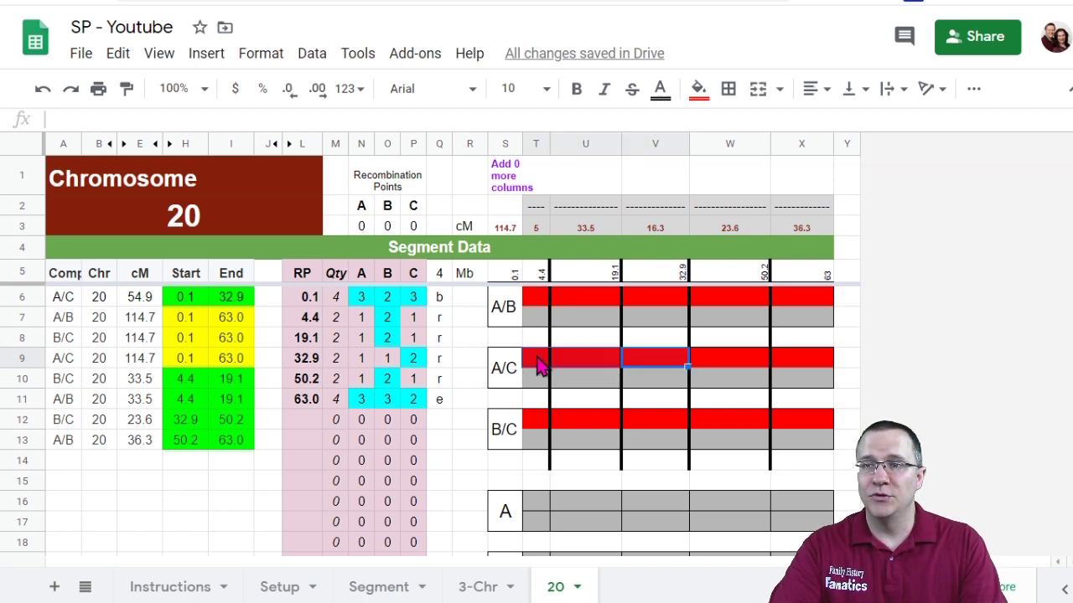
{"action": "left_click", "coordinate": [542, 367]}
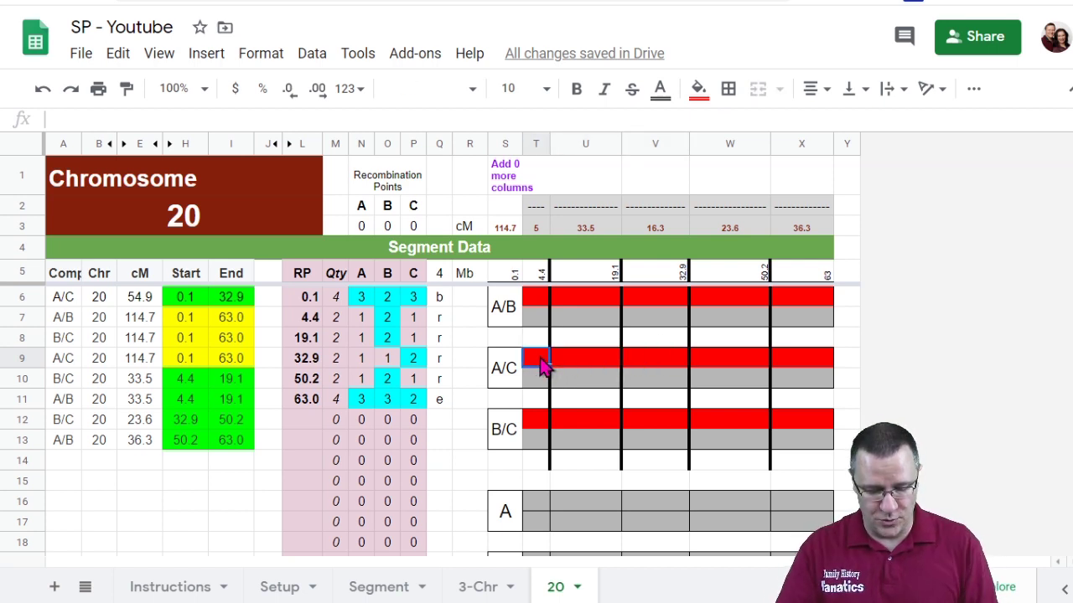
{"action": "type", "text": "f"}
{"action": "key", "text": "Tab"}
{"action": "type", "text": "f"}
{"action": "key", "text": "Tab"}
{"action": "type", "text": "f"}
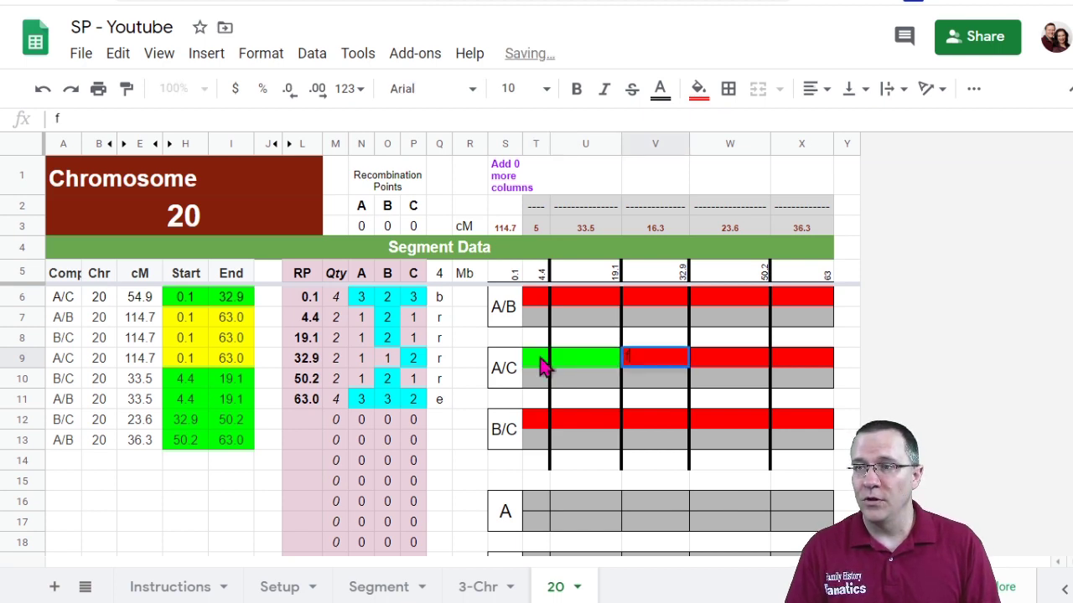
{"action": "key", "text": "Left"}
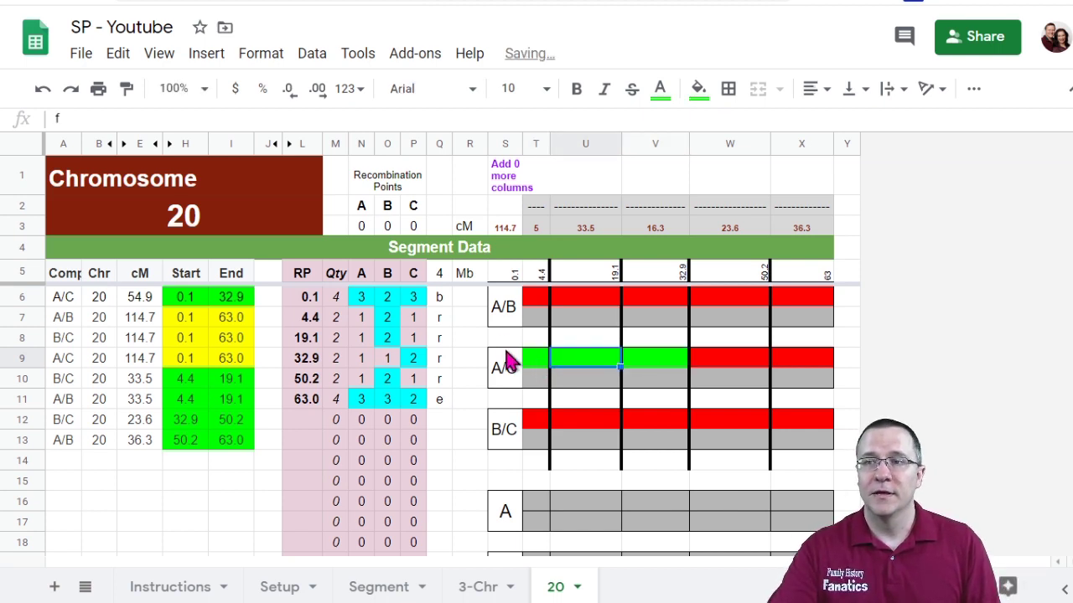
Fill the whole A/B bar from 0.1 to 63 with h in cells T6 to X6.
{"action": "left_click", "coordinate": [532, 300]}
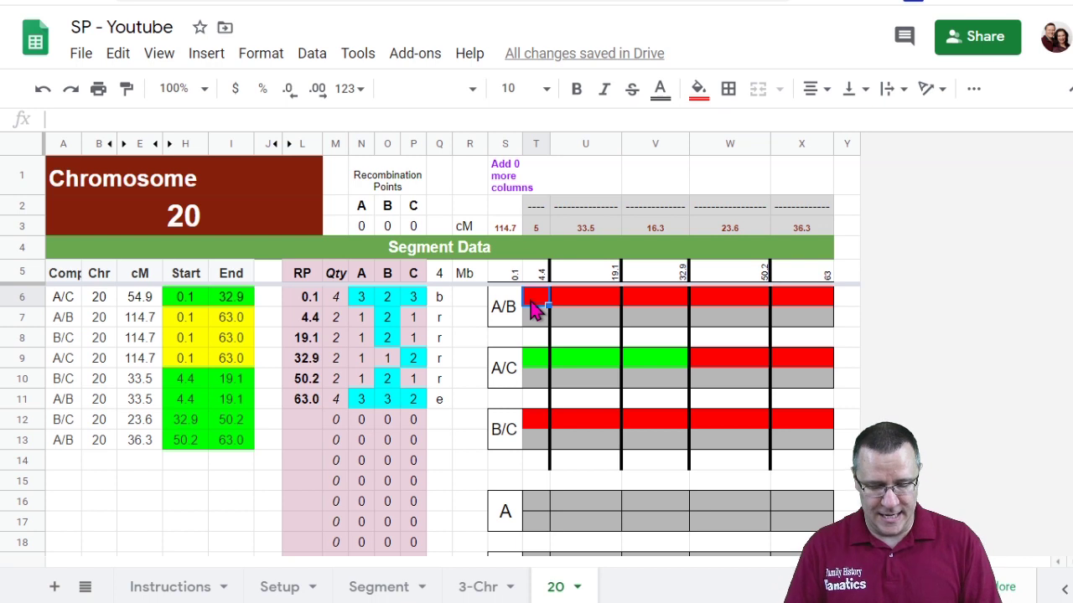
{"action": "type", "text": "h"}
{"action": "key", "text": "Tab"}
{"action": "type", "text": "h"}
{"action": "key", "text": "Tab"}
{"action": "type", "text": "h"}
{"action": "key", "text": "Tab"}
{"action": "type", "text": "h\th"}
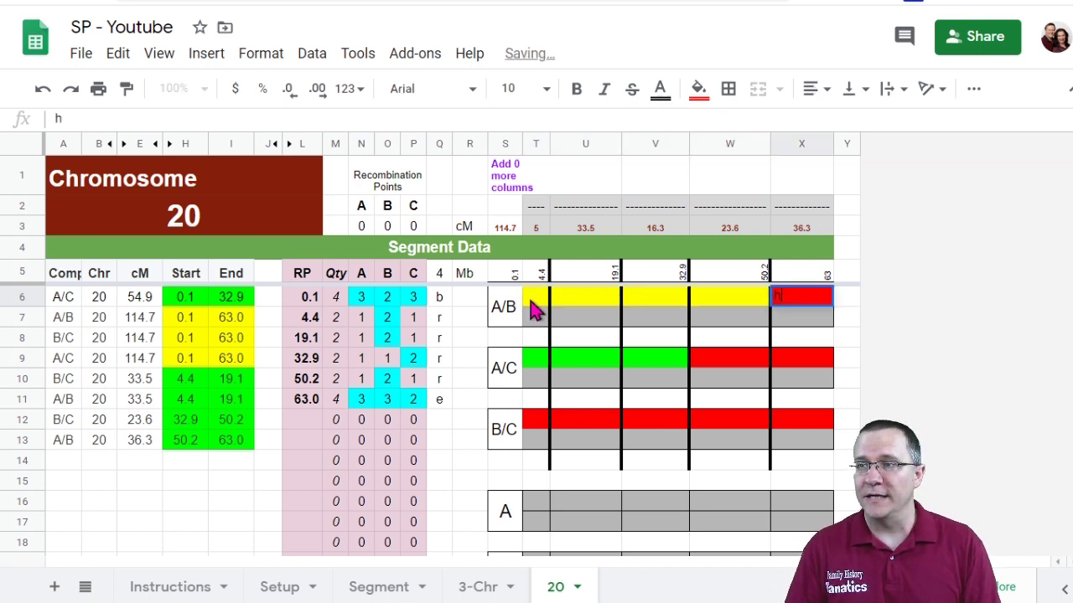
Fill the whole B/C bar from 0.1 to 63 with h in row 12, columns T to X.
{"action": "key", "text": "Down"}
{"action": "key", "text": "Down"}
{"action": "key", "text": "Down"}
{"action": "key", "text": "Down"}
{"action": "key", "text": "Down"}
{"action": "key", "text": "Down"}
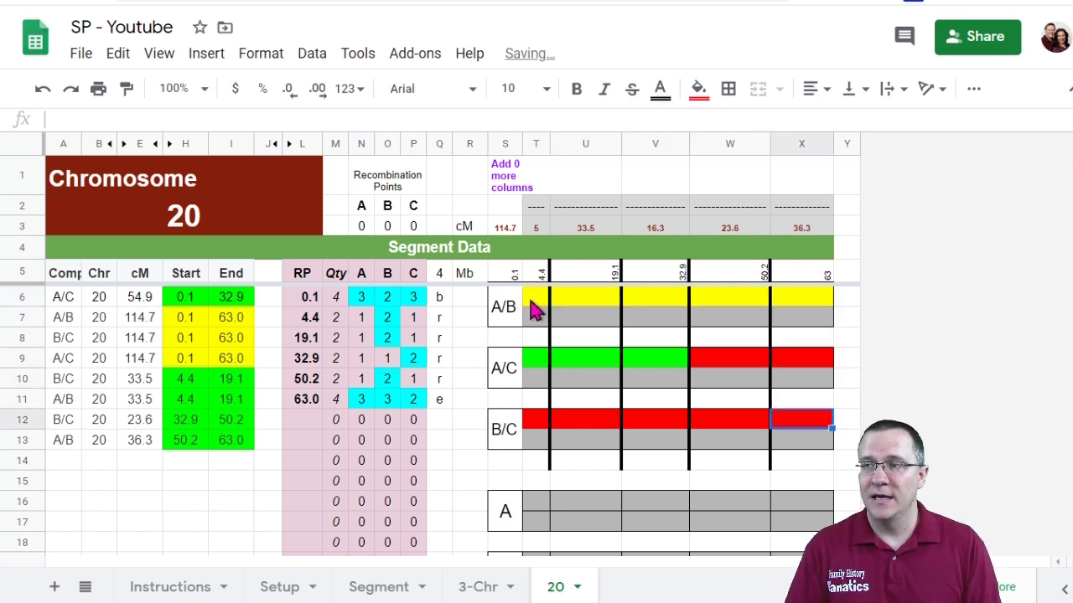
{"action": "type", "text": "h"}
{"action": "key", "text": "shift+Tab"}
{"action": "type", "text": "h"}
{"action": "key", "text": "shift+Tab"}
{"action": "type", "text": "h"}
{"action": "key", "text": "shift+Tab"}
{"action": "key", "text": "h"}
{"action": "key", "text": "shift+Tab"}
{"action": "type", "text": "h"}
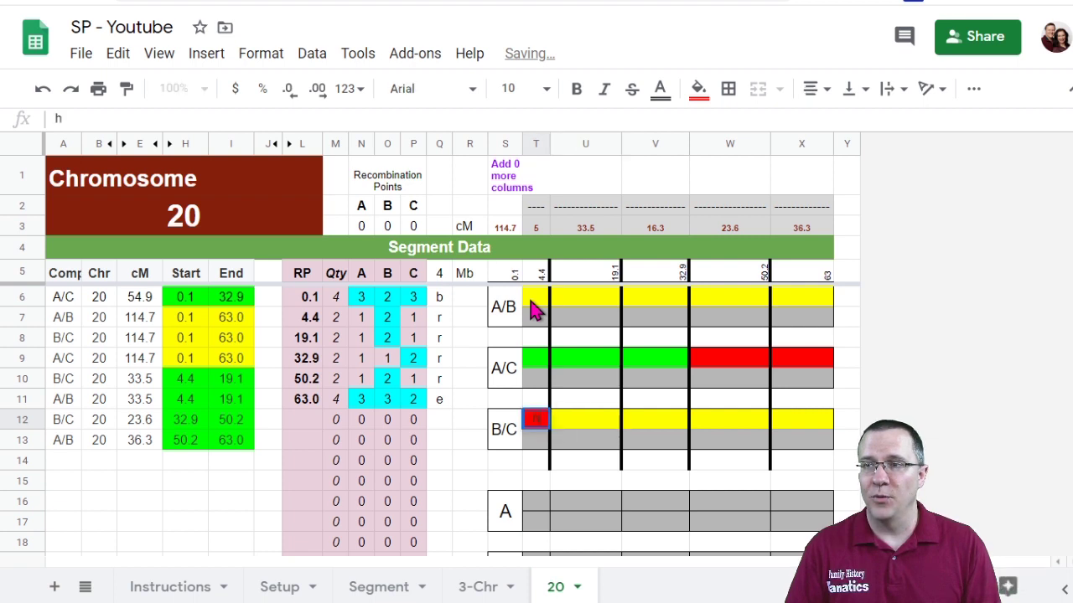
{"action": "key", "text": "Tab"}
Mark the remaining A/C intervals from 32.9 to 63 with h in W9 and X9.
{"action": "key", "text": "Up"}
{"action": "key", "text": "Up"}
{"action": "key", "text": "Up"}
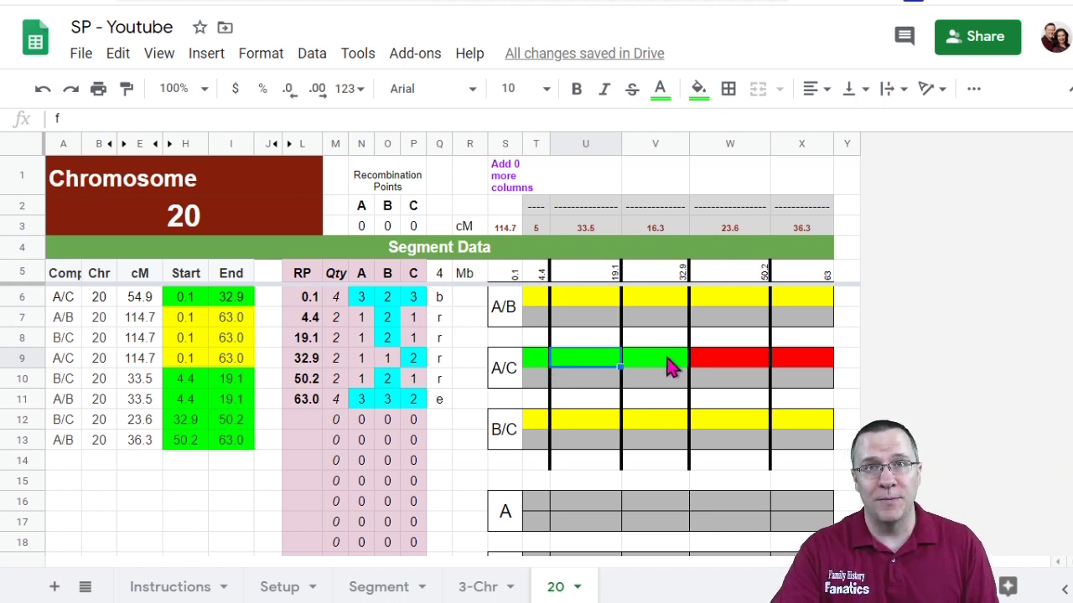
{"action": "left_click", "coordinate": [718, 361]}
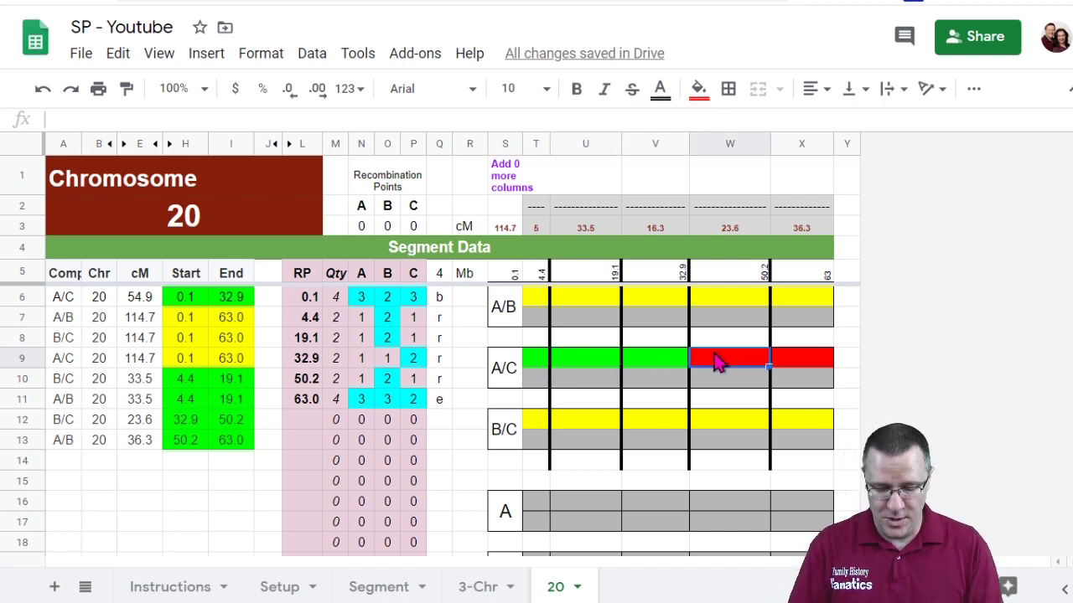
{"action": "type", "text": "h"}
{"action": "key", "text": "Tab"}
{"action": "type", "text": "h"}
{"action": "key", "text": "Return"}
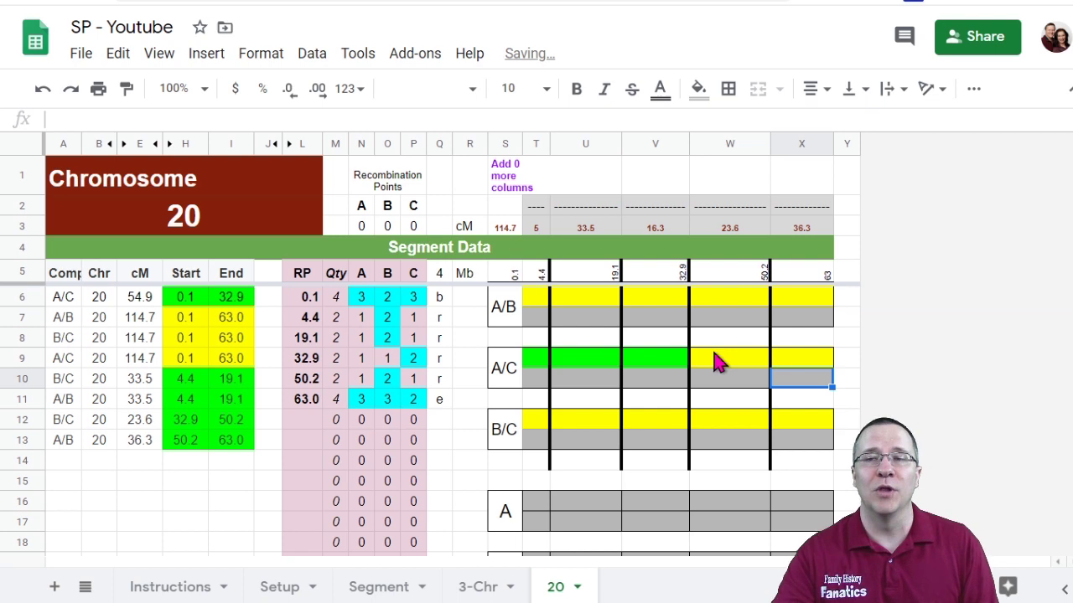
Change the B/C bar's 4.4 to 19.1 interval in U12 to f, based on the segment in row 10.
{"action": "left_click", "coordinate": [220, 360]}
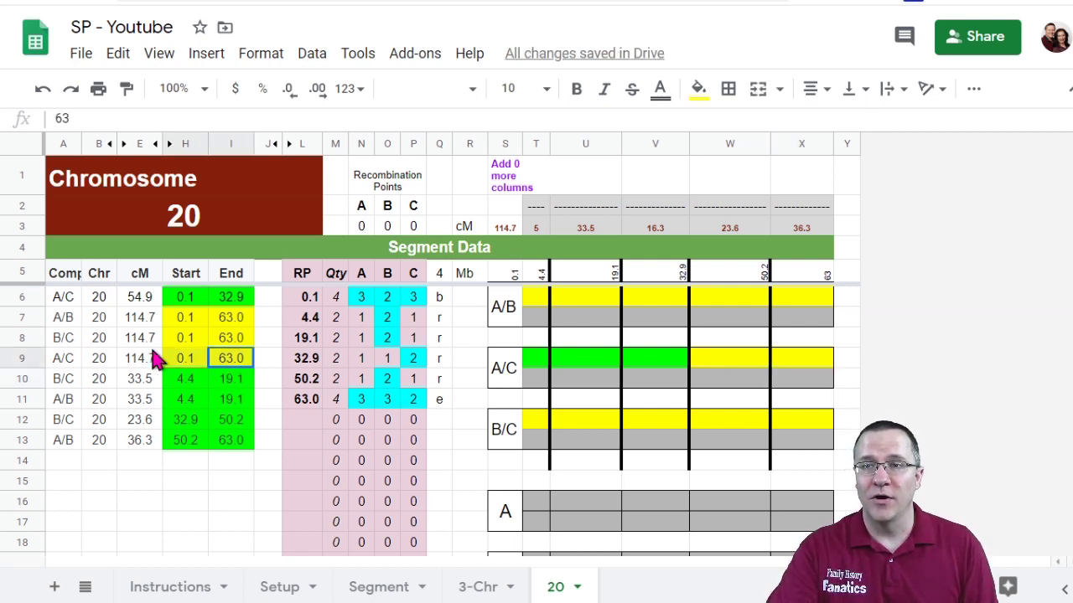
{"action": "left_click", "coordinate": [59, 302], "text": "shift"}
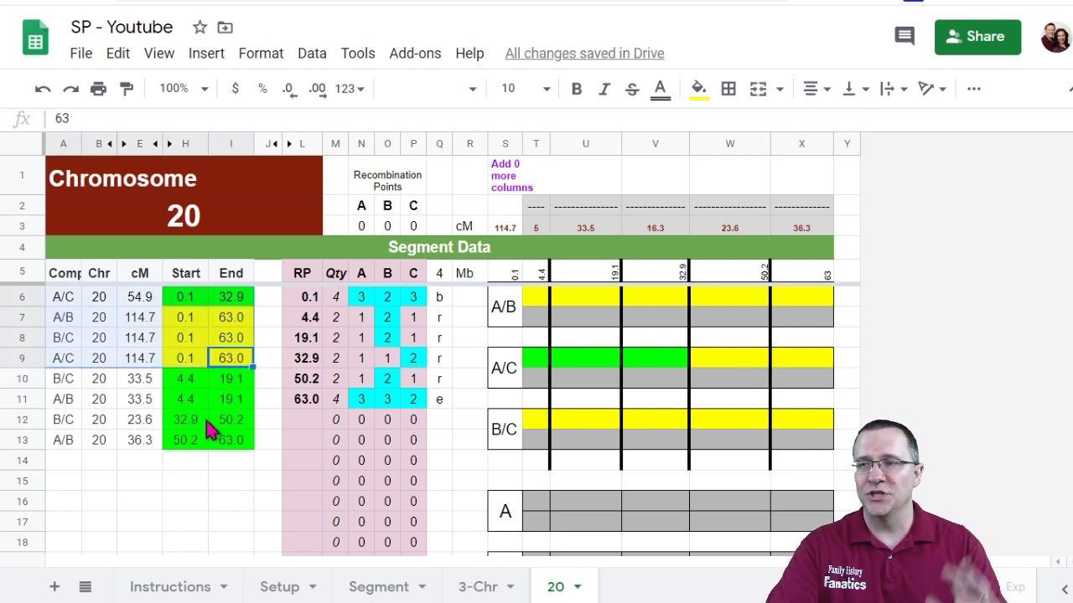
{"action": "left_click", "coordinate": [79, 380]}
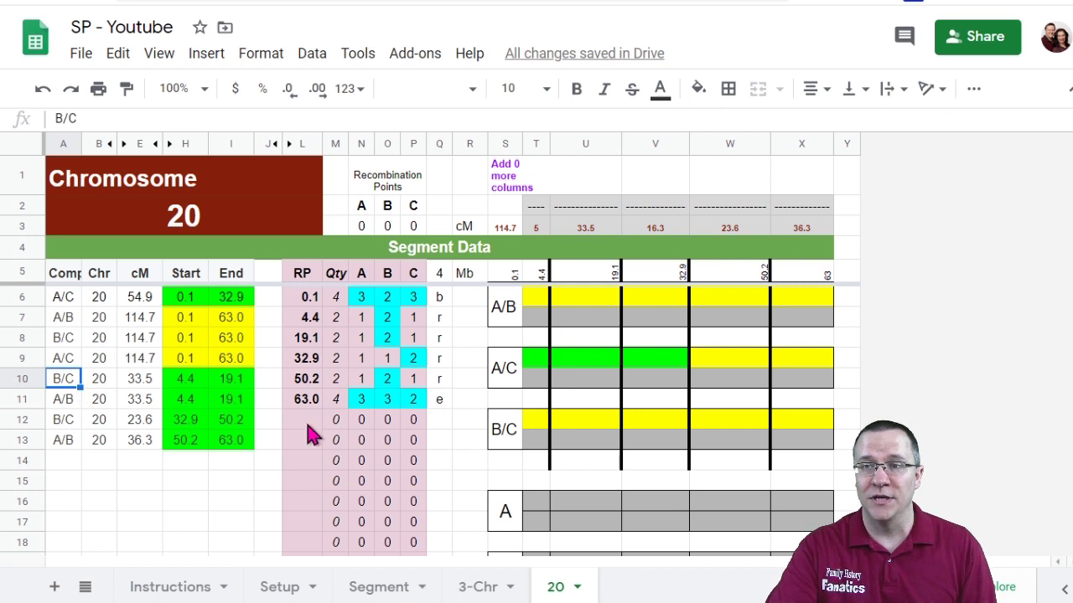
{"action": "left_click", "coordinate": [596, 426]}
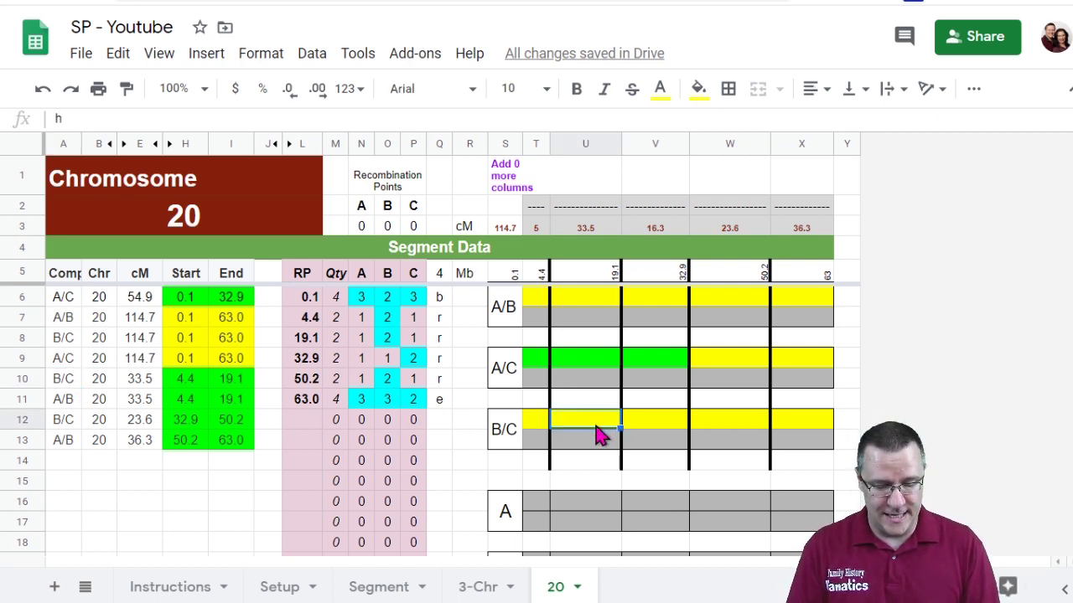
{"action": "type", "text": "f"}
{"action": "key", "text": "Tab"}
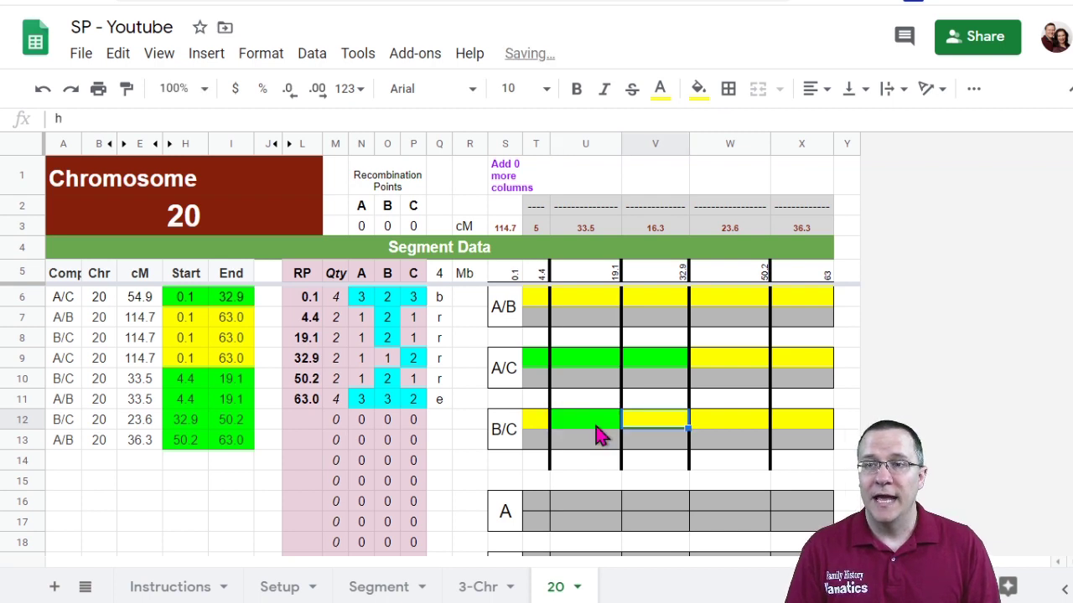
Change the A/B bar's 4.4 to 19.1 interval in U6 to f.
{"action": "key", "text": "Up"}
{"action": "key", "text": "Up"}
{"action": "key", "text": "Up"}
{"action": "key", "text": "Up"}
{"action": "key", "text": "Up"}
{"action": "key", "text": "Up"}
{"action": "key", "text": "Left"}
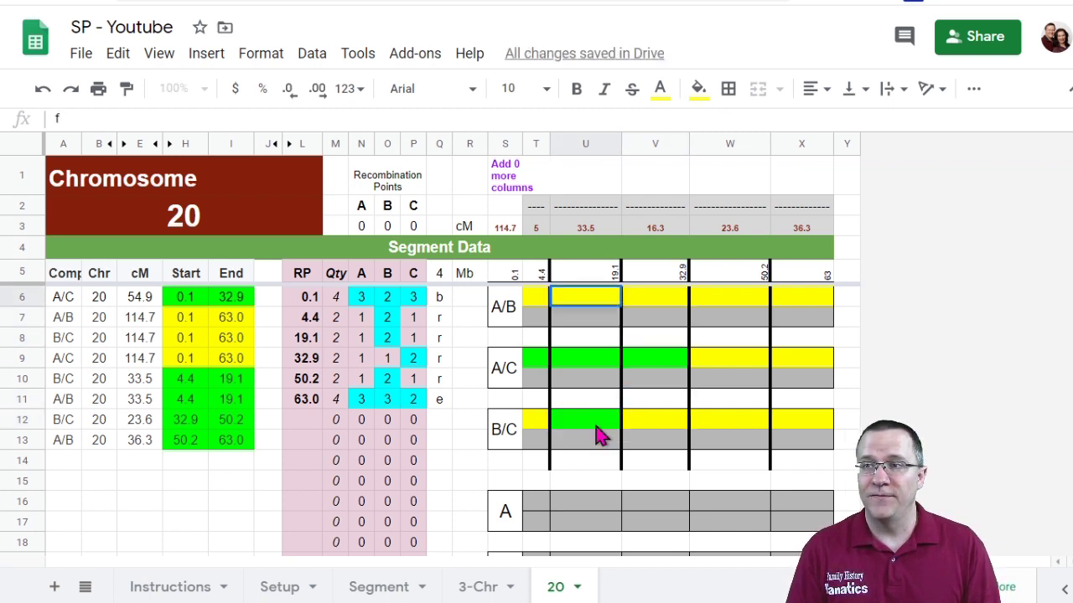
{"action": "type", "text": "f"}
{"action": "key", "text": "Tab"}
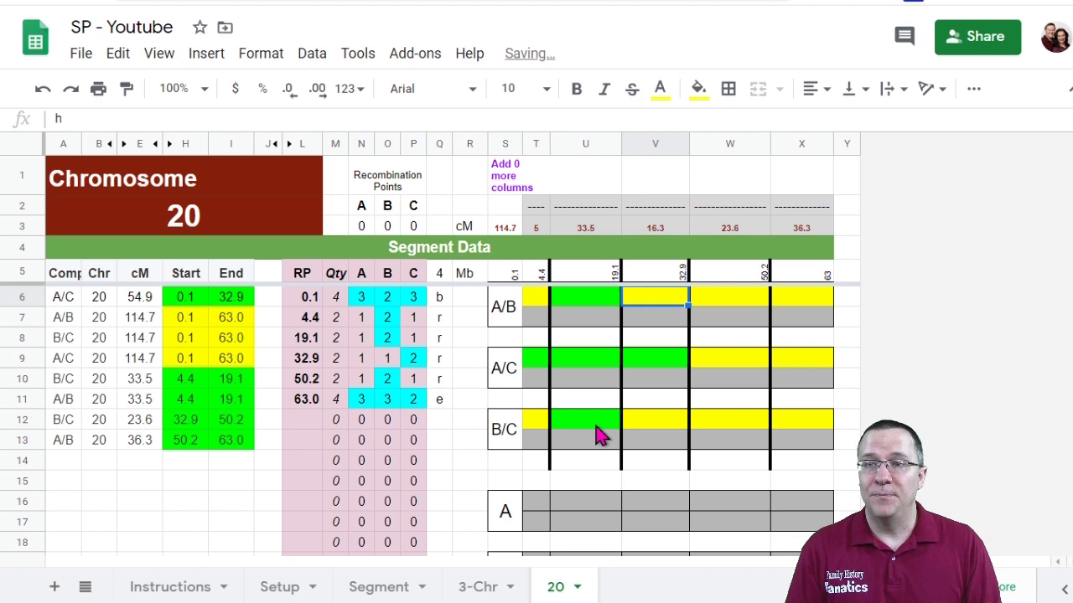
Change the B/C bar's 32.9 to 50.2 interval in W12 to f.
{"action": "key", "text": "Down"}
{"action": "key", "text": "Down"}
{"action": "key", "text": "Down"}
{"action": "key", "text": "Down"}
{"action": "key", "text": "Down"}
{"action": "key", "text": "Down"}
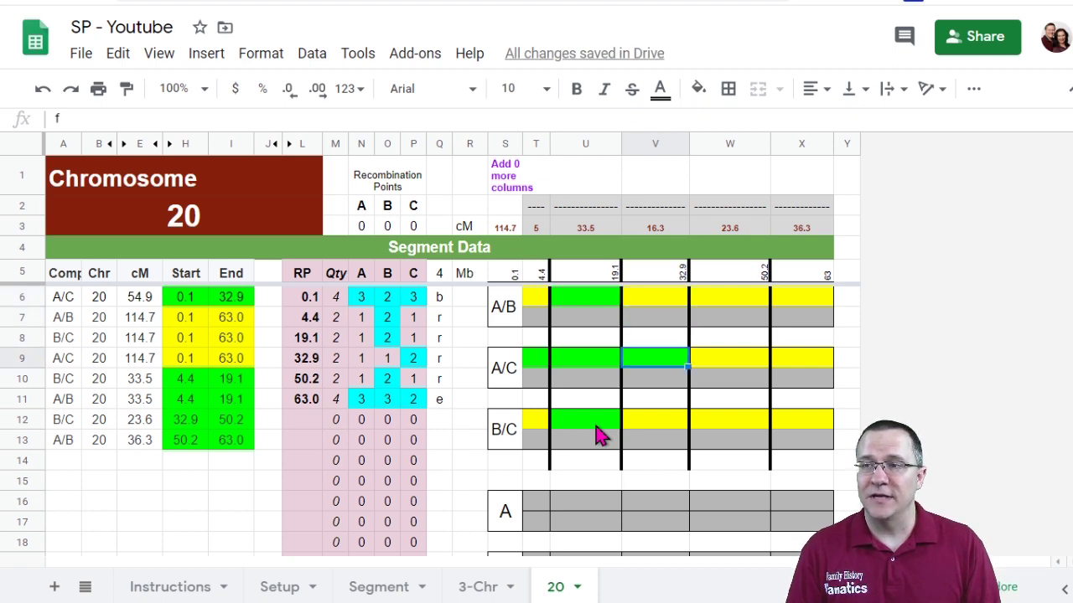
{"action": "key", "text": "Right"}
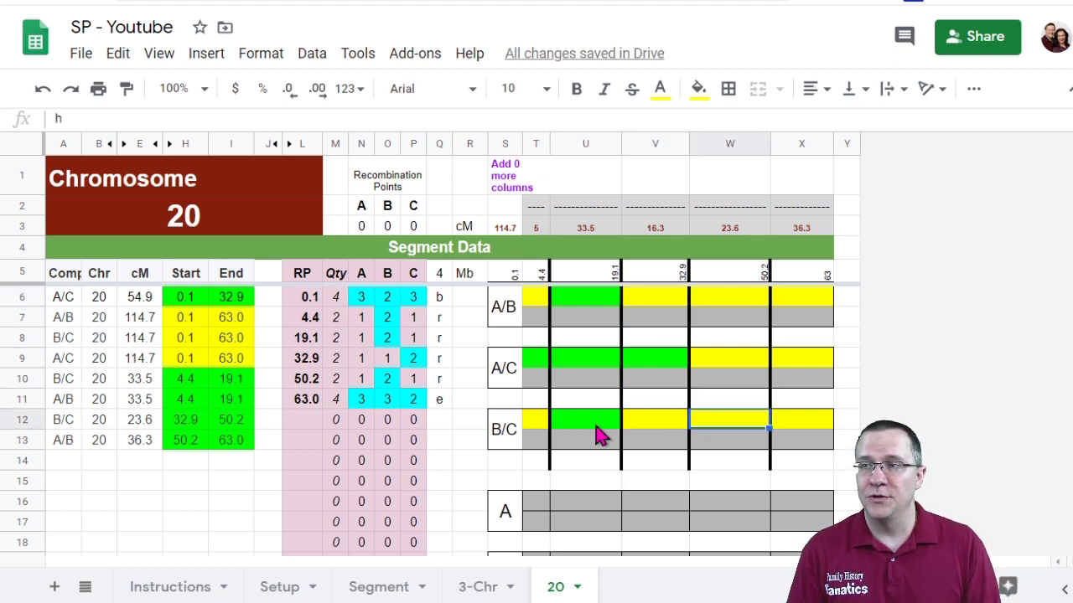
{"action": "type", "text": "f"}
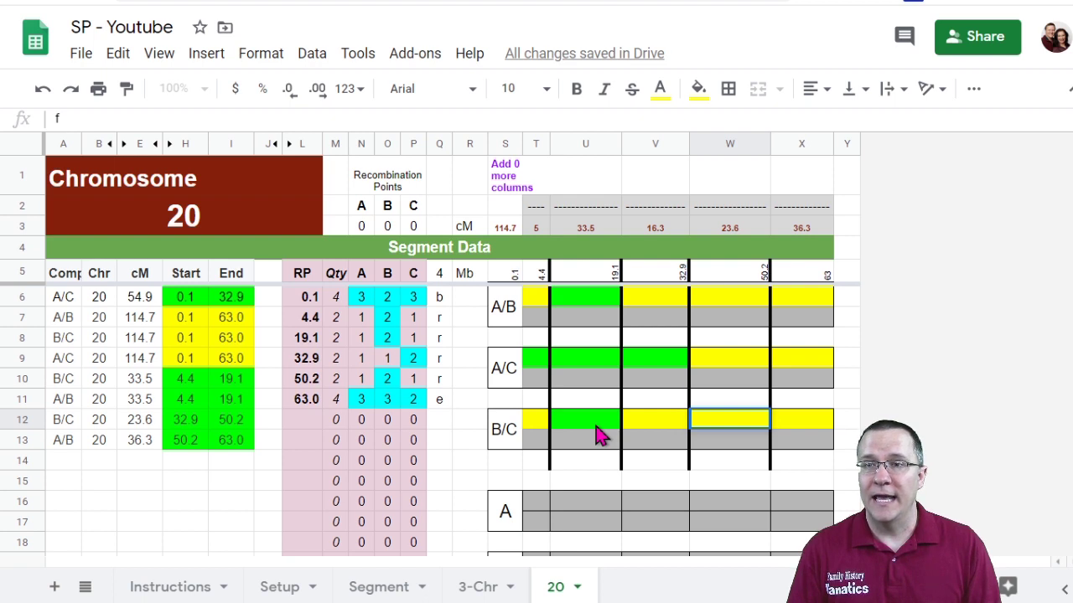
Change the A/B bar's 50.2 to 63 interval in X6 to f.
{"action": "key", "text": "Up"}
{"action": "key", "text": "Up"}
{"action": "key", "text": "Up"}
{"action": "key", "text": "Up"}
{"action": "key", "text": "Up"}
{"action": "key", "text": "Up"}
{"action": "key", "text": "Right"}
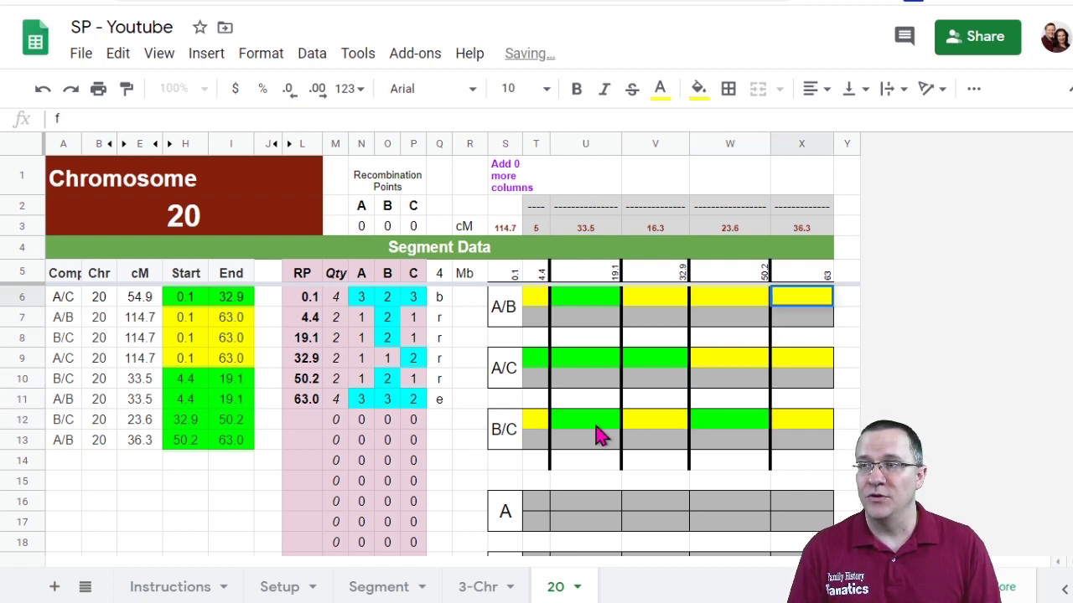
{"action": "key", "text": "Return"}
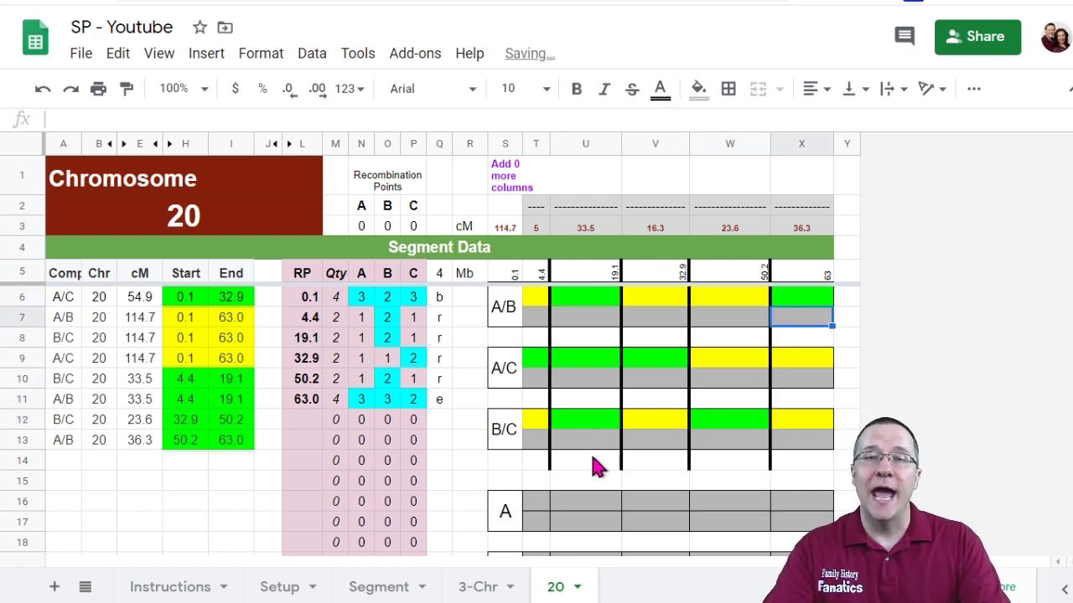